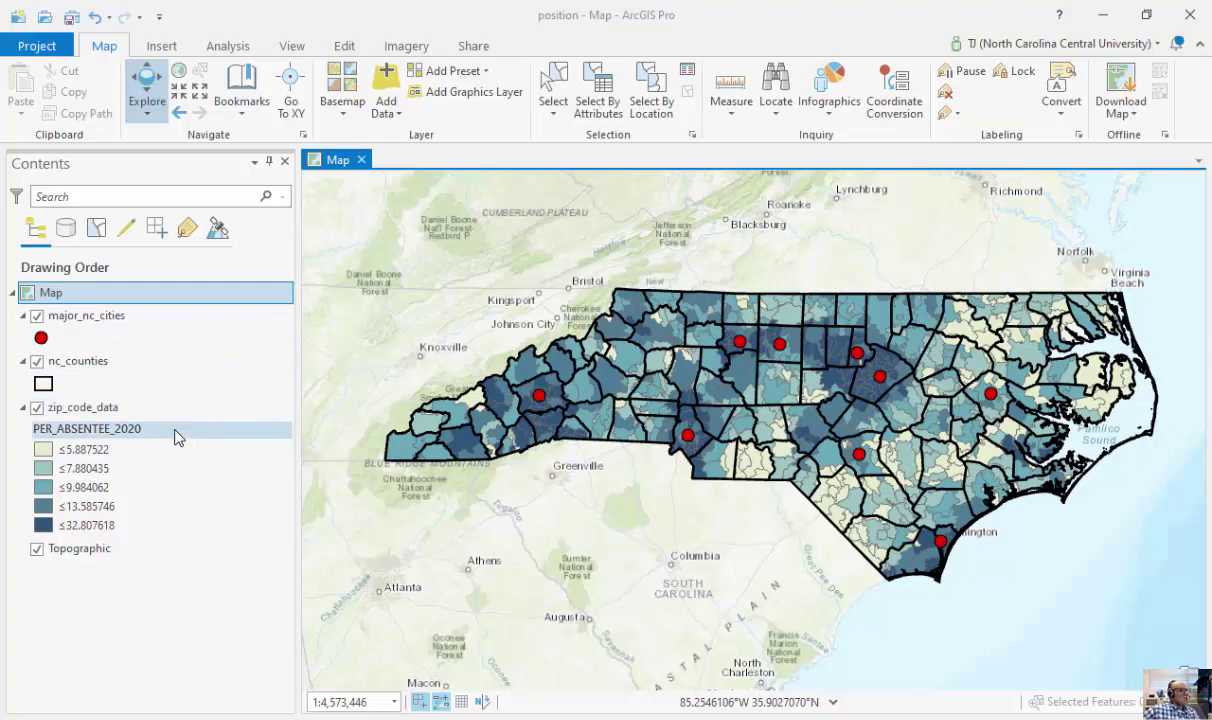
- Show the geoprocessing toolboxes and expand Spatial Statistics Tools
{"action": "left_click", "coordinate": [236, 48]}
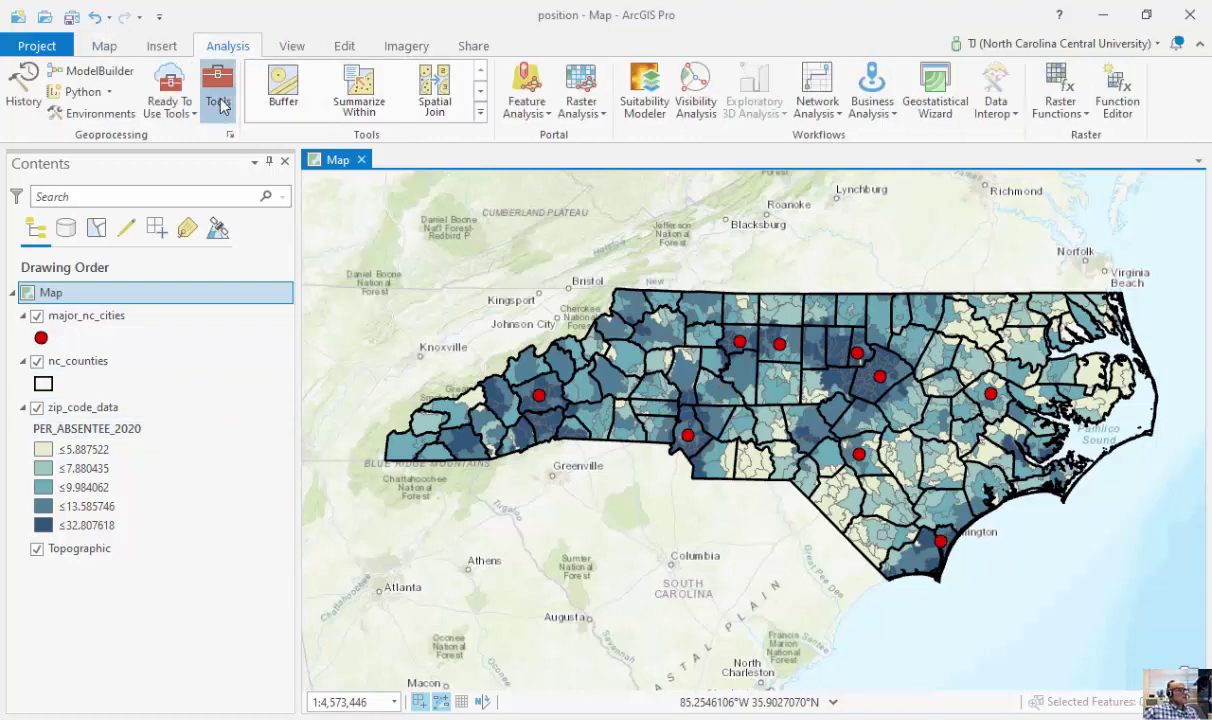
{"action": "left_click", "coordinate": [216, 92]}
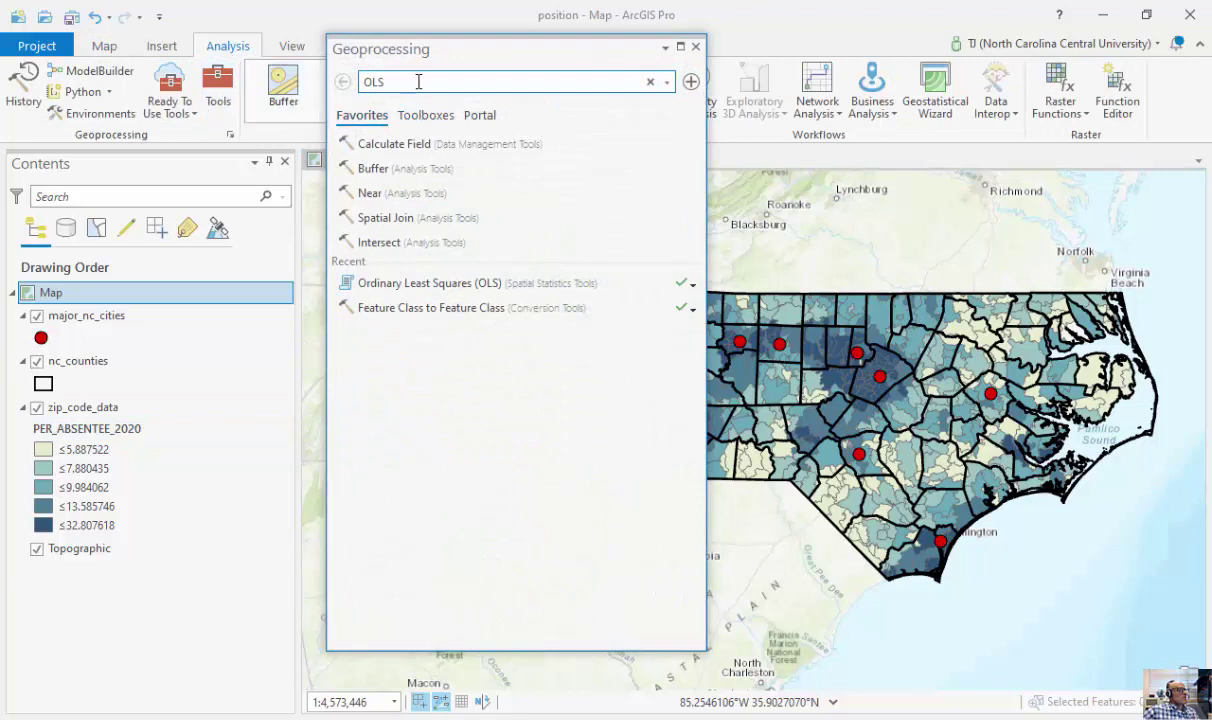
{"action": "left_click", "coordinate": [424, 115]}
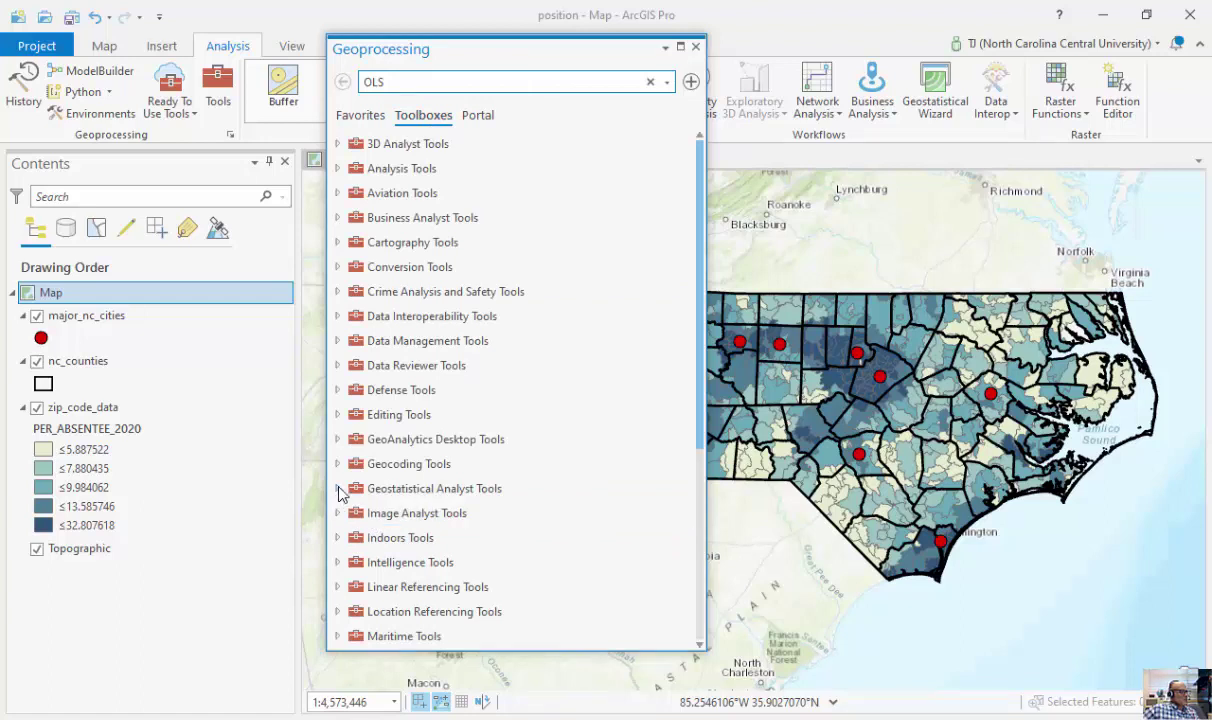
{"action": "left_click", "coordinate": [337, 489]}
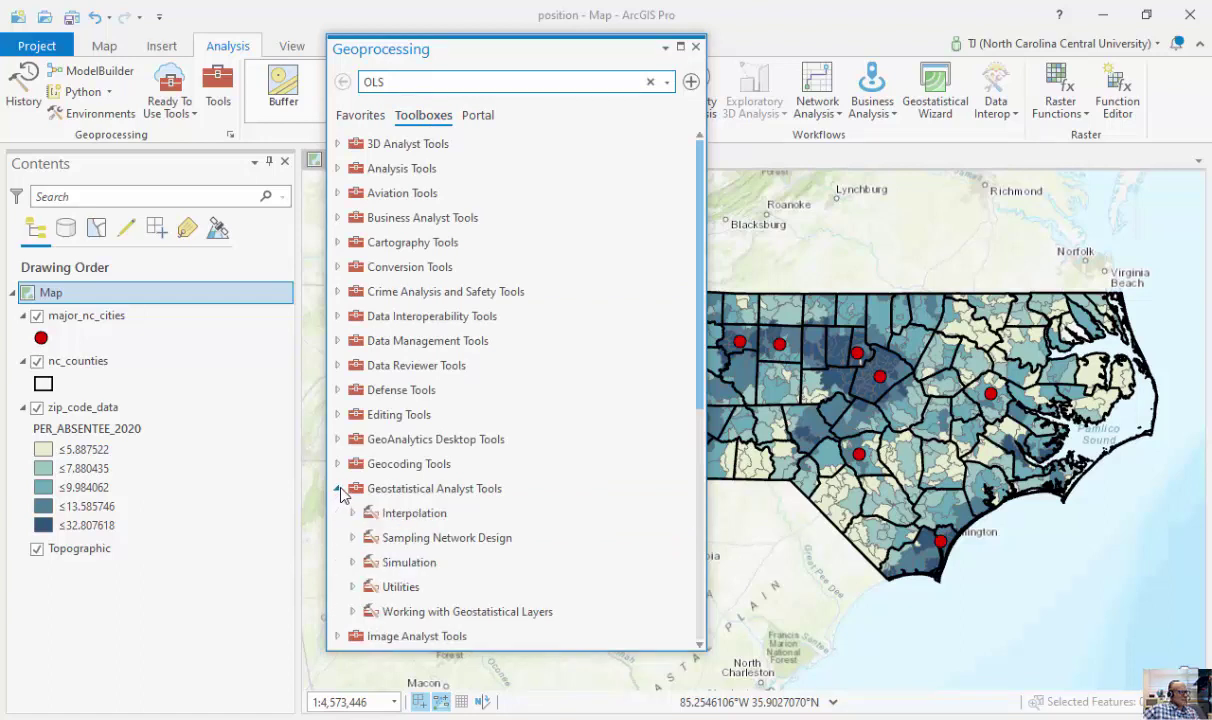
{"action": "left_click", "coordinate": [337, 489]}
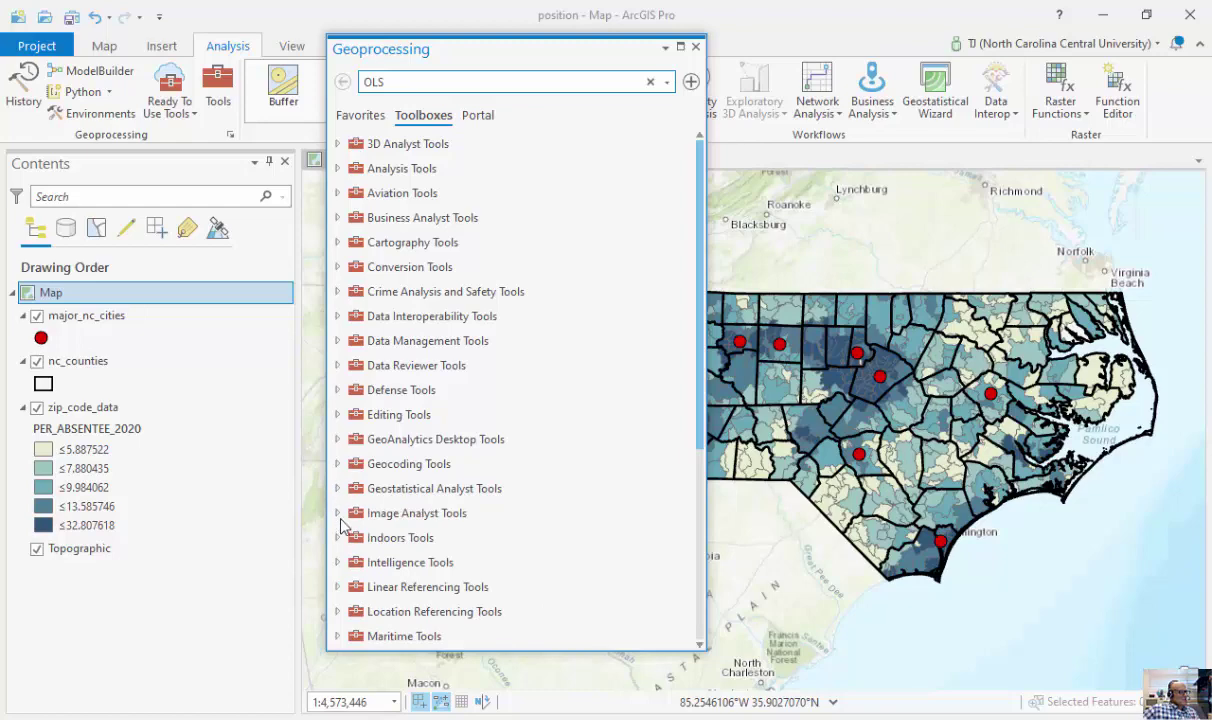
{"action": "scroll", "coordinate": [341, 506], "scroll_direction": "down", "scroll_amount": 3}
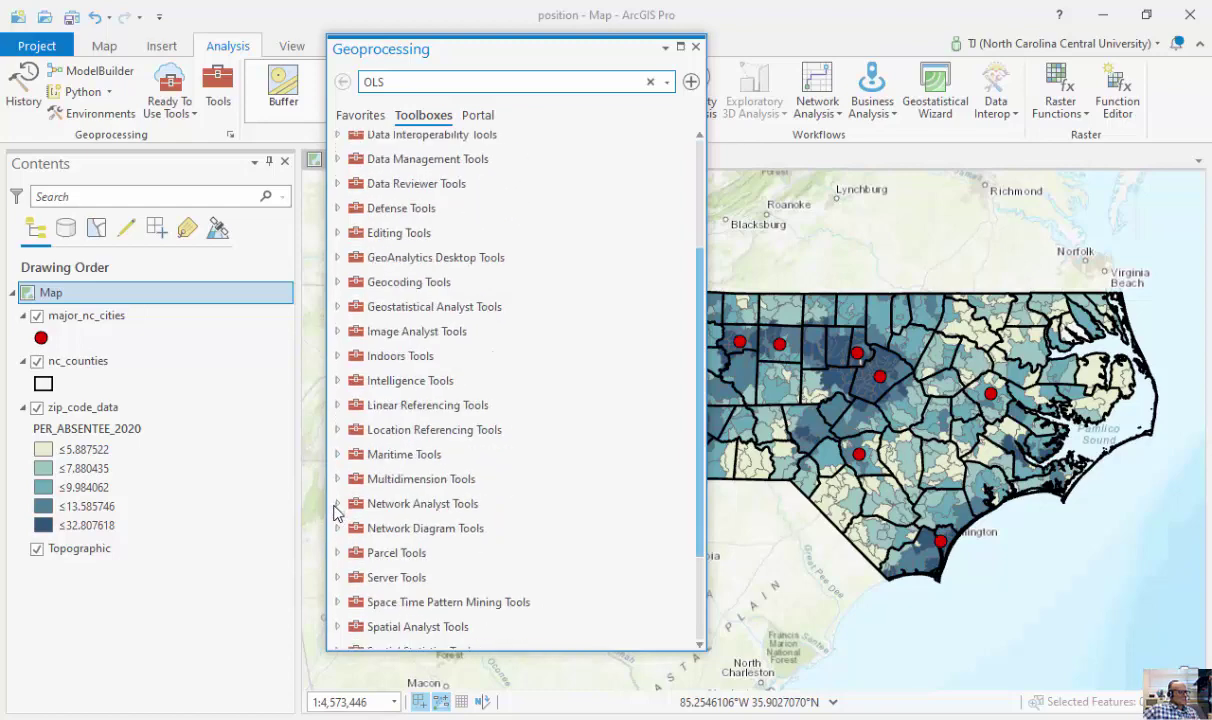
{"action": "scroll", "coordinate": [338, 506], "scroll_direction": "down", "scroll_amount": 3}
{"action": "left_click", "coordinate": [337, 515]}
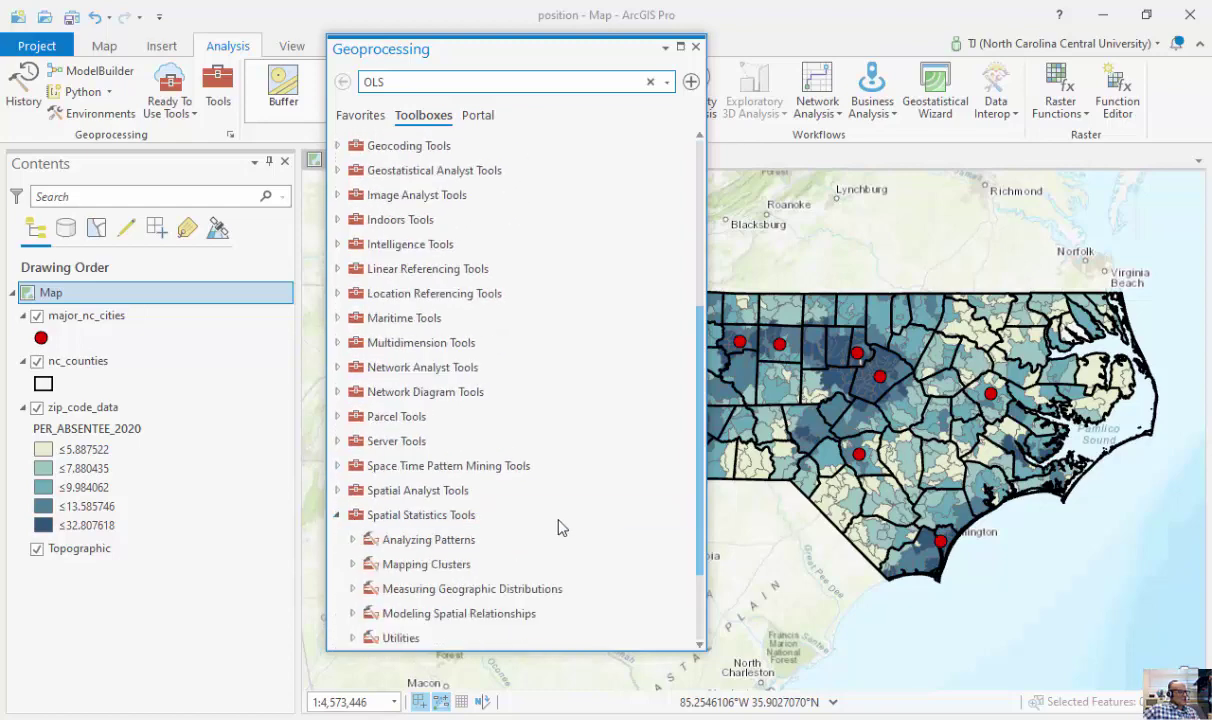
- Expand the Modeling Spatial Relationships toolset and open the Ordinary Least Squares (OLS) tool
{"action": "scroll", "coordinate": [560, 527], "scroll_direction": "down", "scroll_amount": 2}
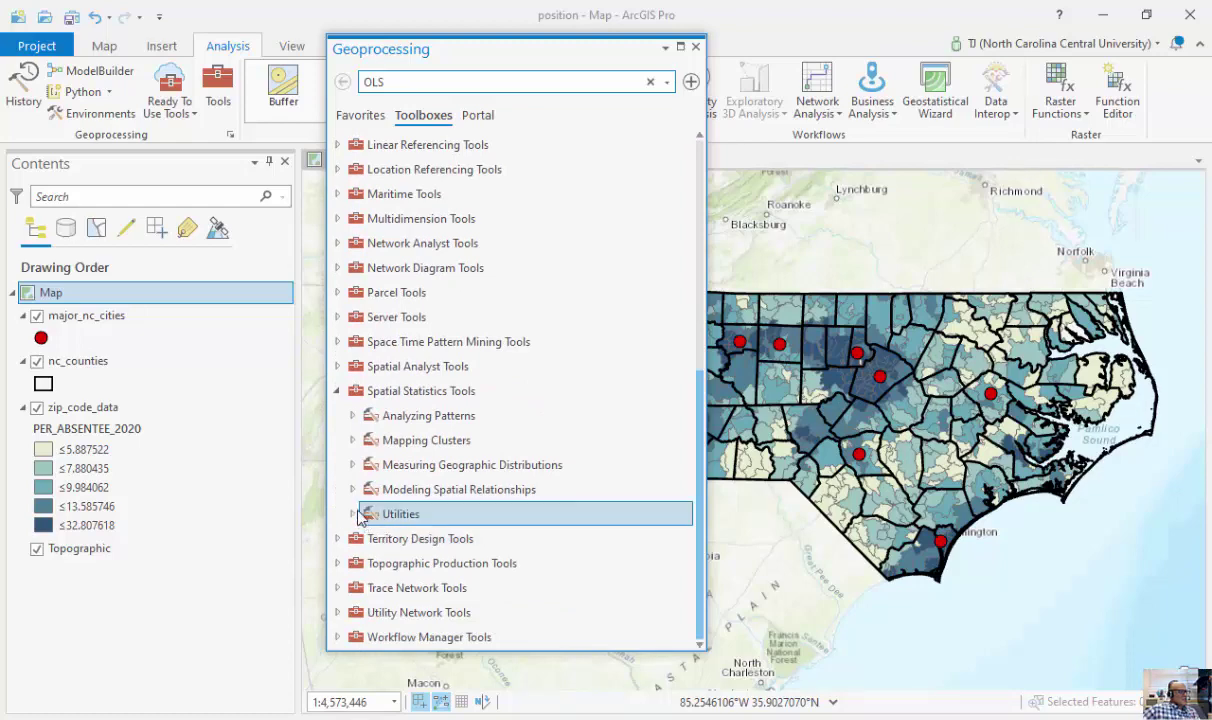
{"action": "left_click", "coordinate": [352, 415]}
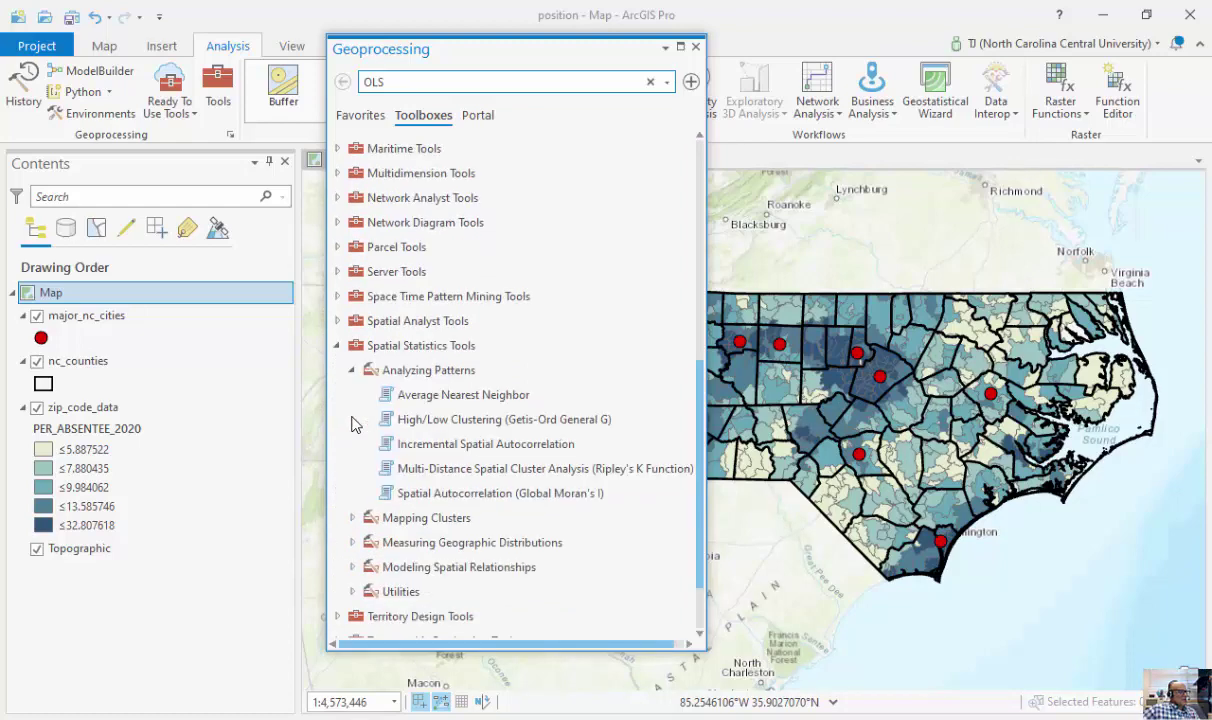
{"action": "left_click", "coordinate": [352, 542]}
{"action": "scroll", "coordinate": [540, 520], "scroll_direction": "down", "scroll_amount": 3}
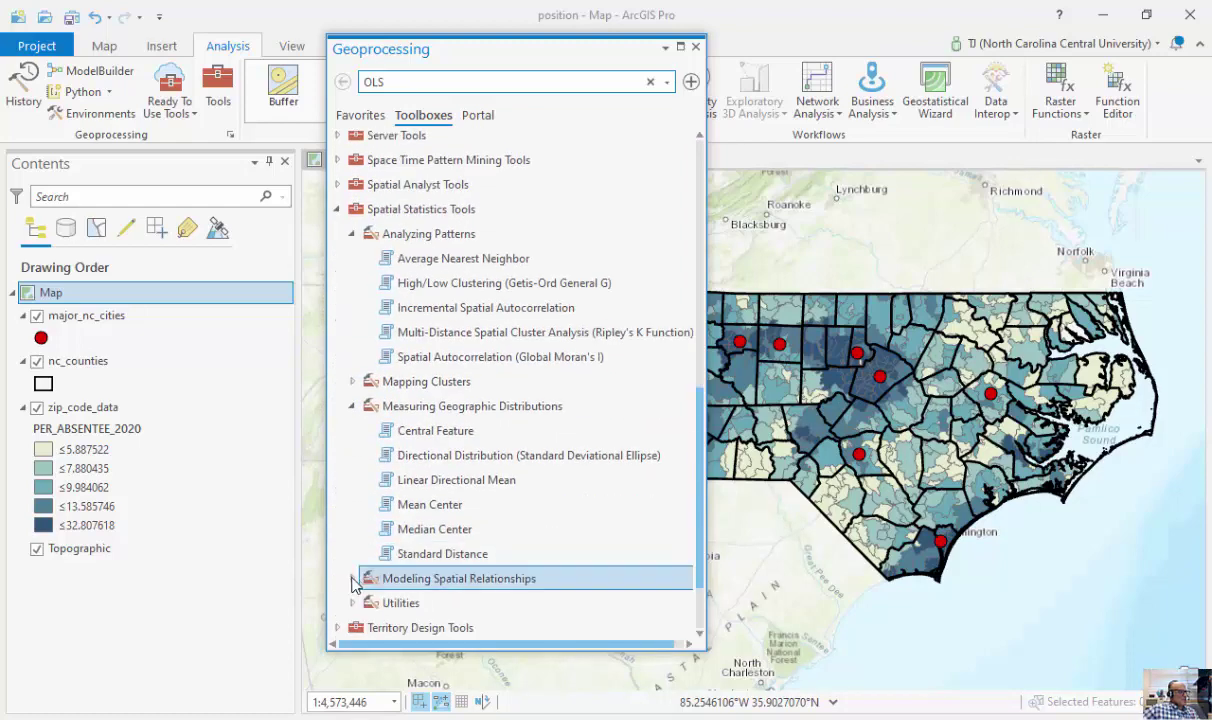
{"action": "left_click", "coordinate": [352, 578]}
{"action": "scroll", "coordinate": [650, 527], "scroll_direction": "down", "scroll_amount": 3}
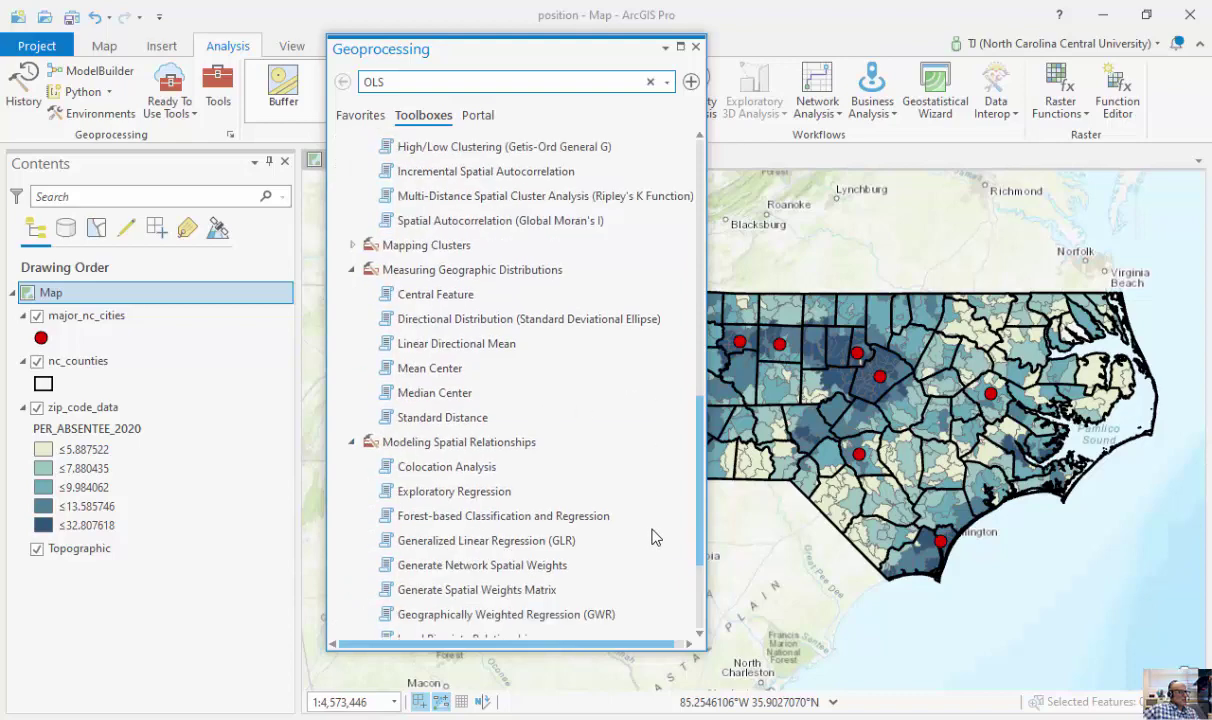
{"action": "scroll", "coordinate": [640, 520], "scroll_direction": "down", "scroll_amount": 1}
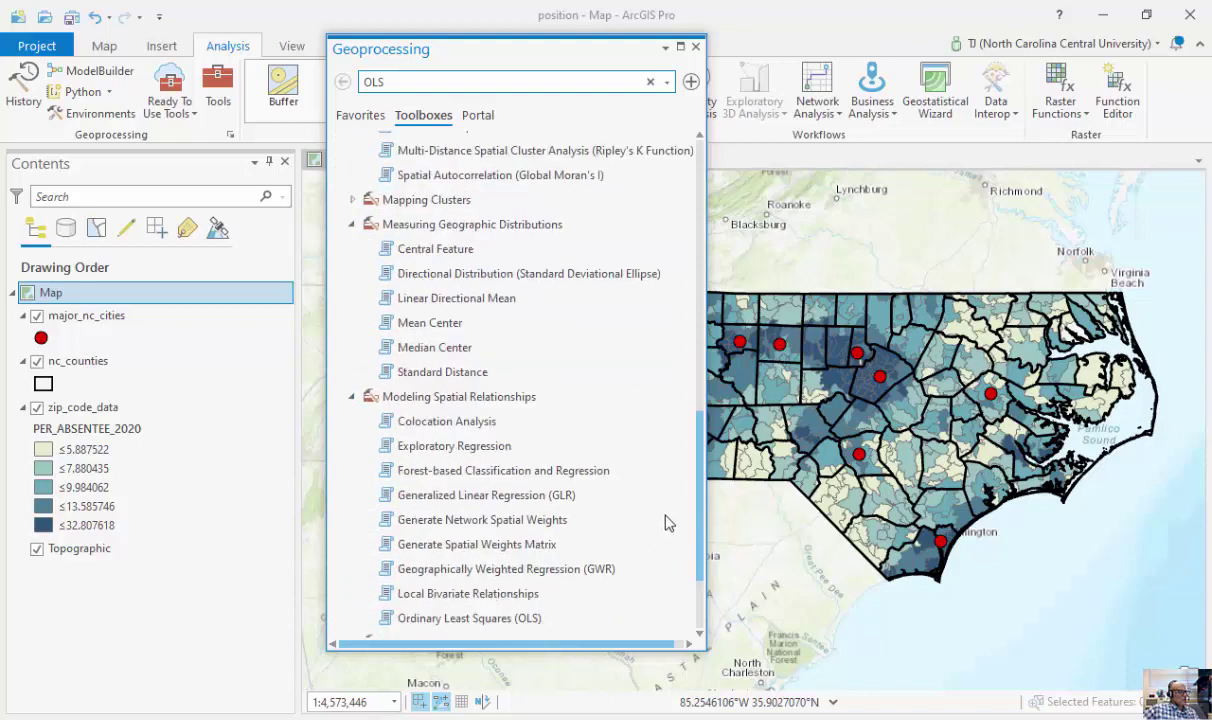
{"action": "left_click", "coordinate": [500, 447]}
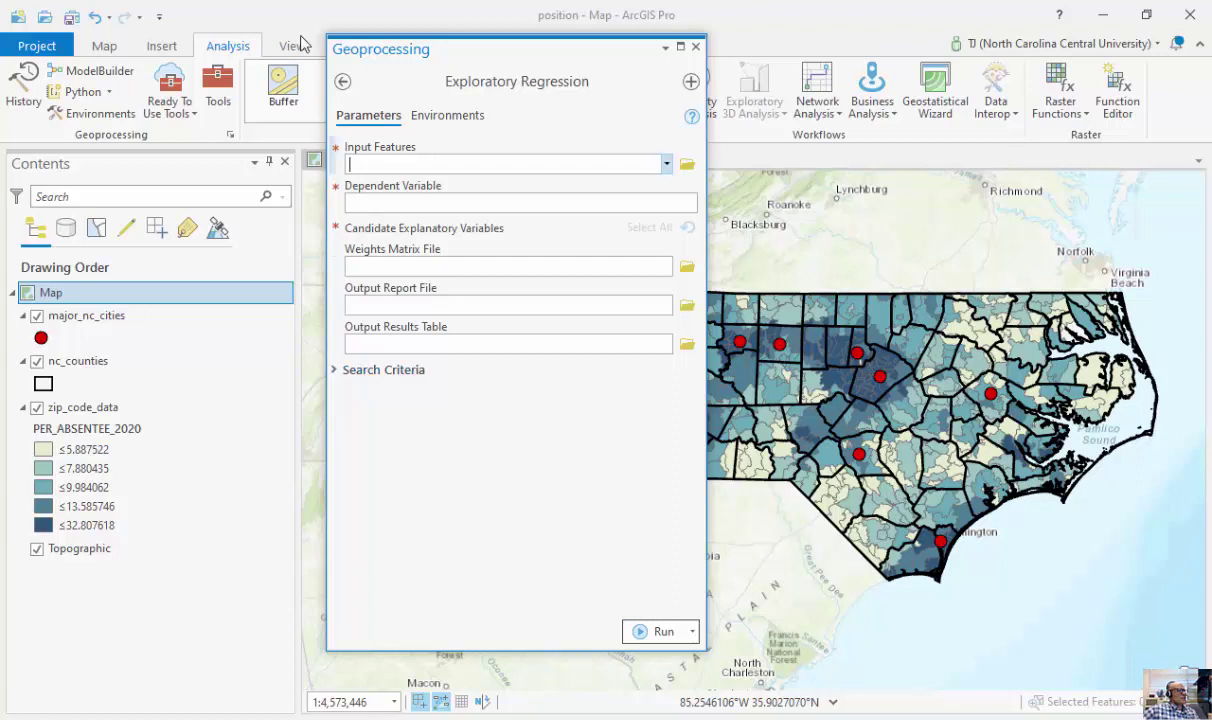
{"action": "left_click", "coordinate": [342, 81]}
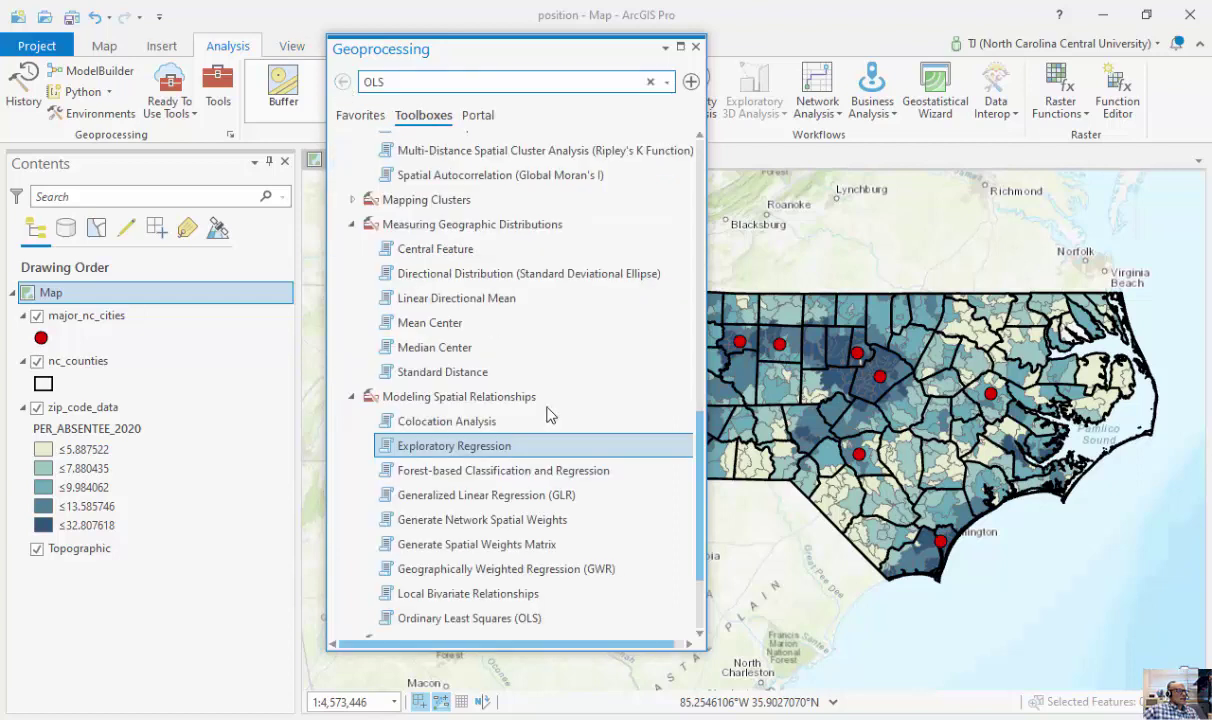
{"action": "left_click", "coordinate": [513, 618]}
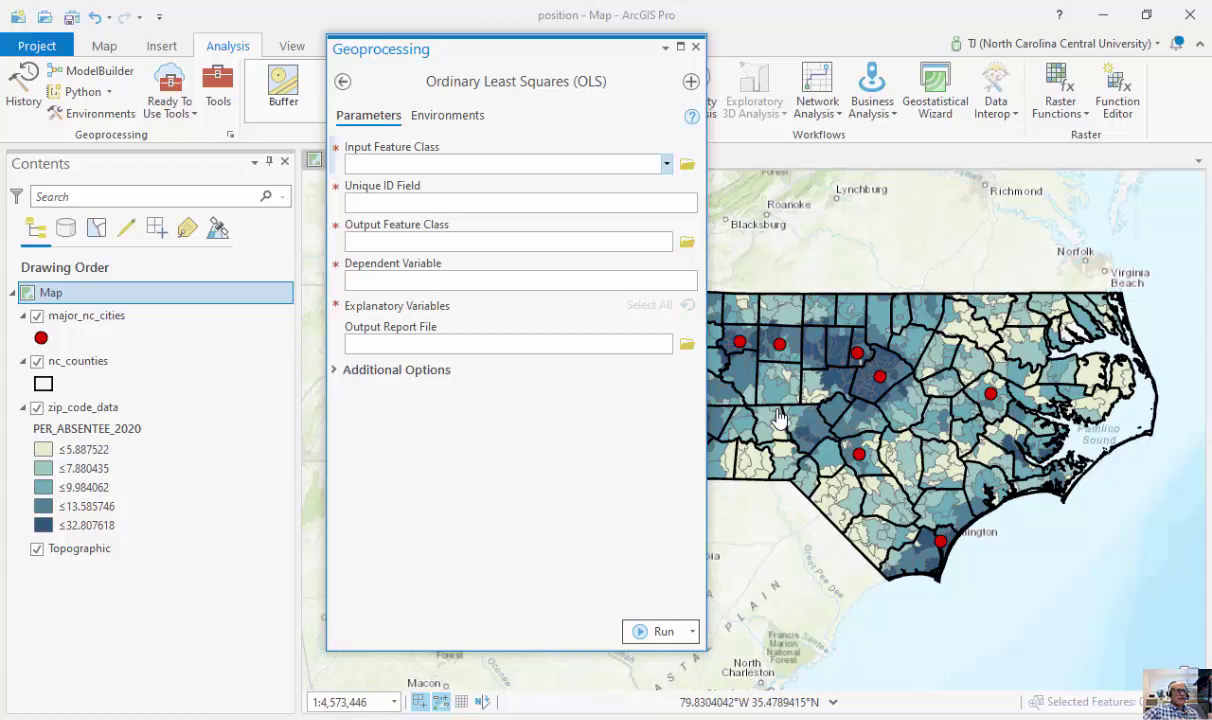
- Set zip_code_data as the OLS input features and UNIQUE_ID as the unique ID field
{"action": "left_click", "coordinate": [666, 163]}
{"action": "left_click", "coordinate": [497, 227]}
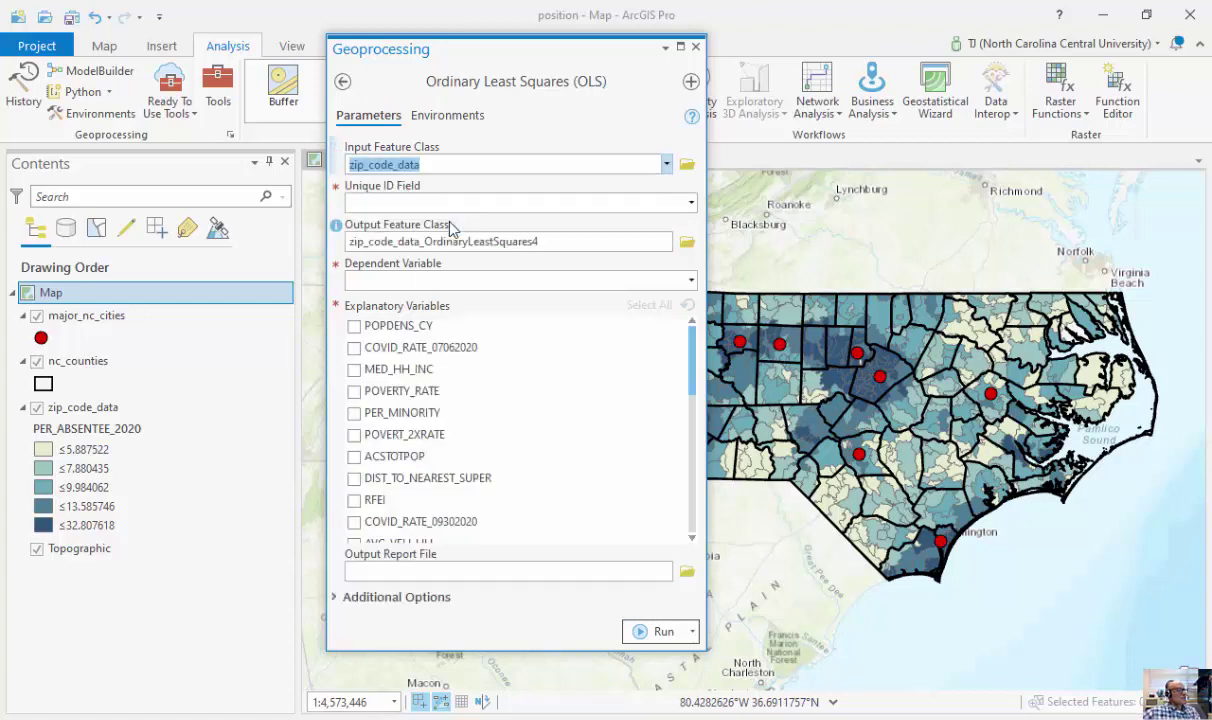
{"action": "left_click", "coordinate": [691, 203]}
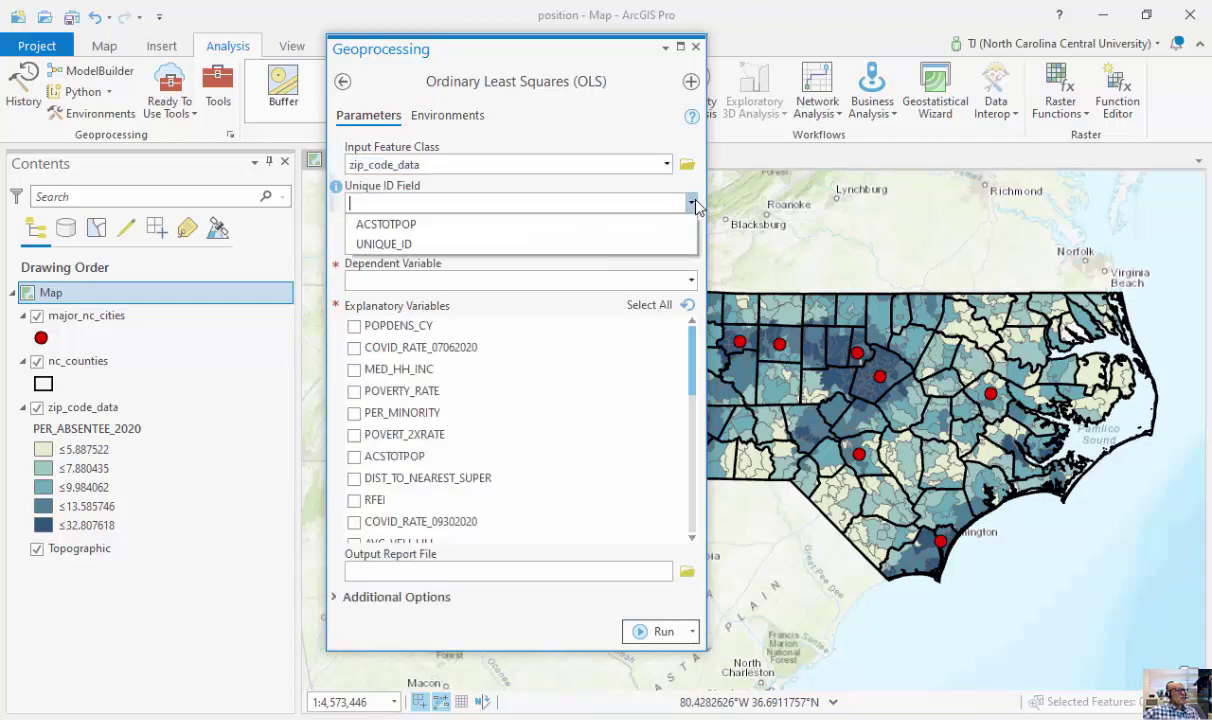
{"action": "left_click", "coordinate": [481, 248]}
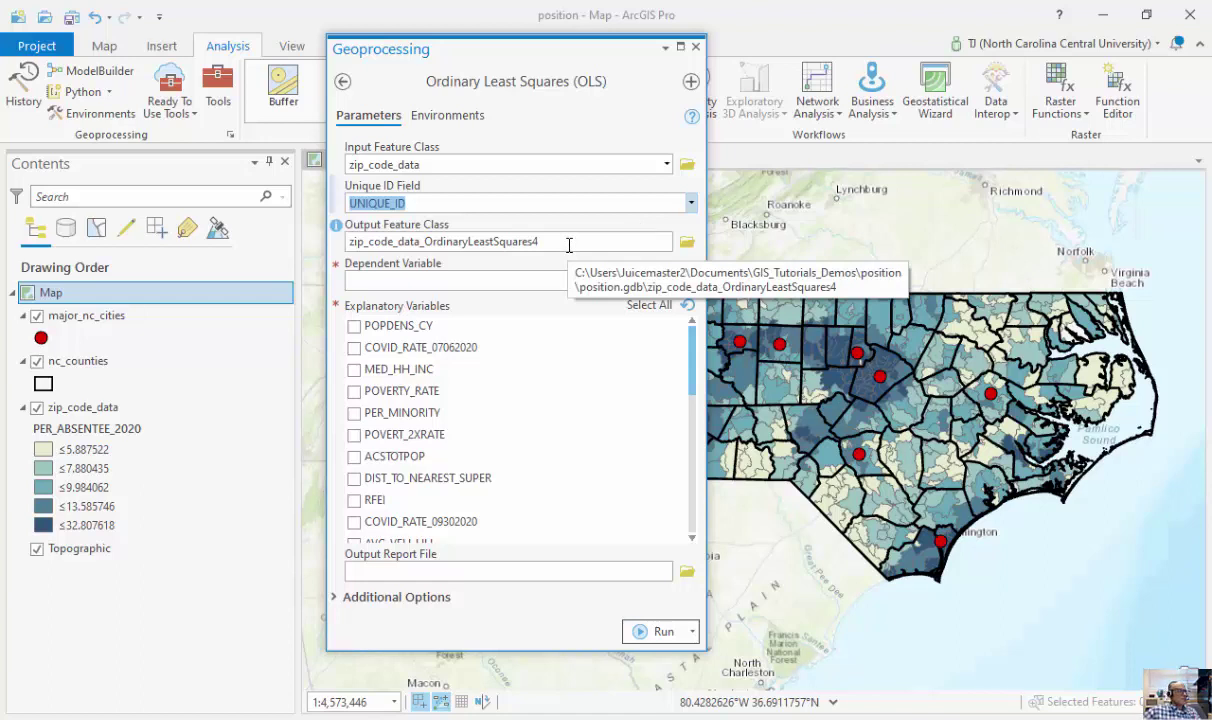
- Make PER_ABSENTEE_2020 the dependent variable and tick PER_ABSENTEE as the explanatory variable
{"action": "left_click", "coordinate": [690, 280]}
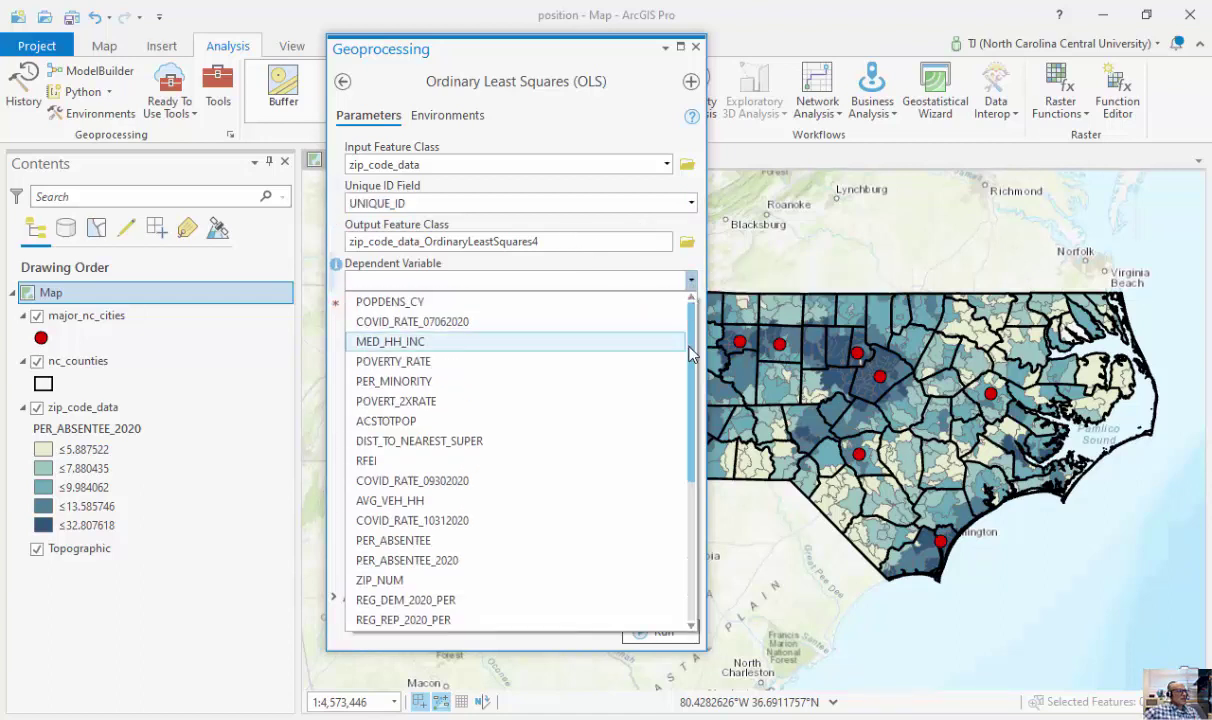
{"action": "left_click_drag", "start_coordinate": [688, 352], "coordinate": [650, 446]}
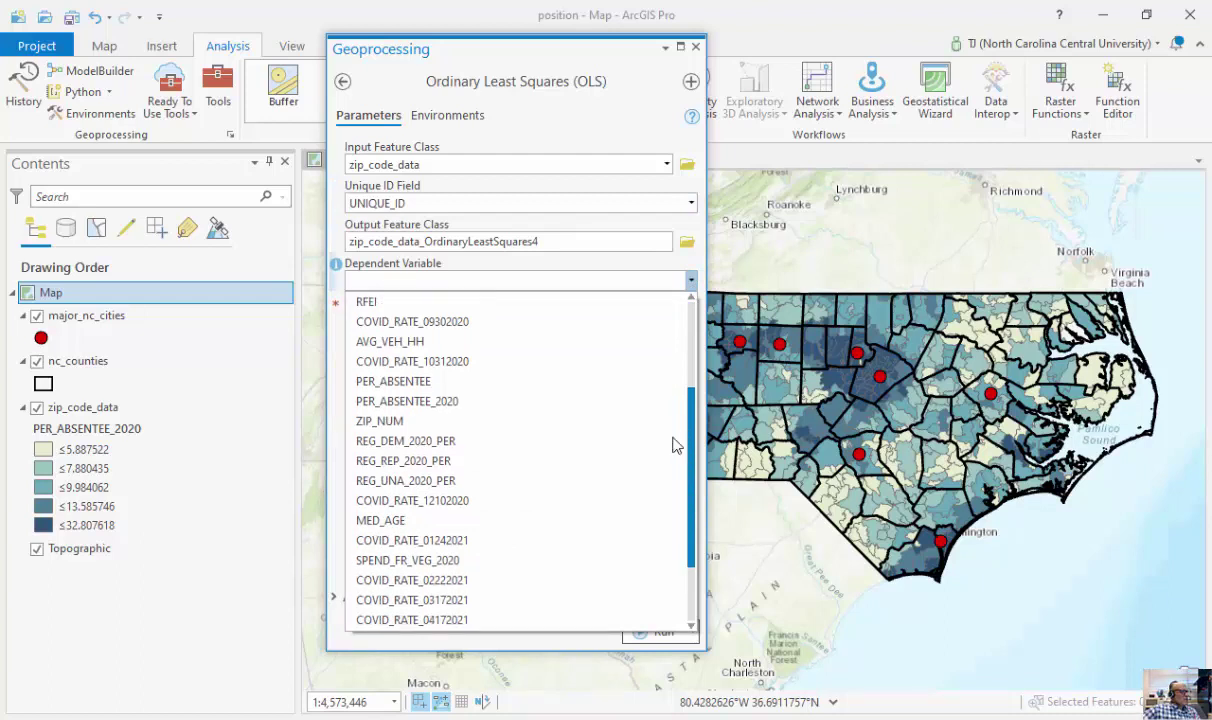
{"action": "left_click", "coordinate": [476, 402]}
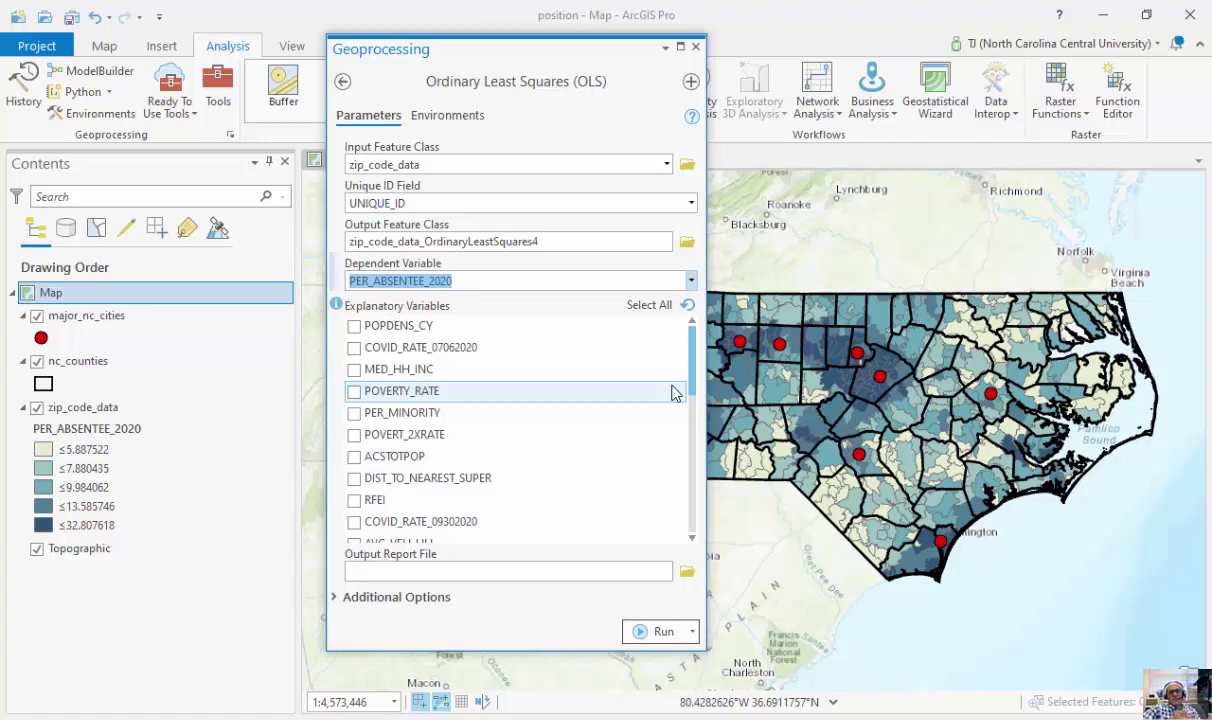
{"action": "left_click_drag", "start_coordinate": [694, 369], "coordinate": [691, 432]}
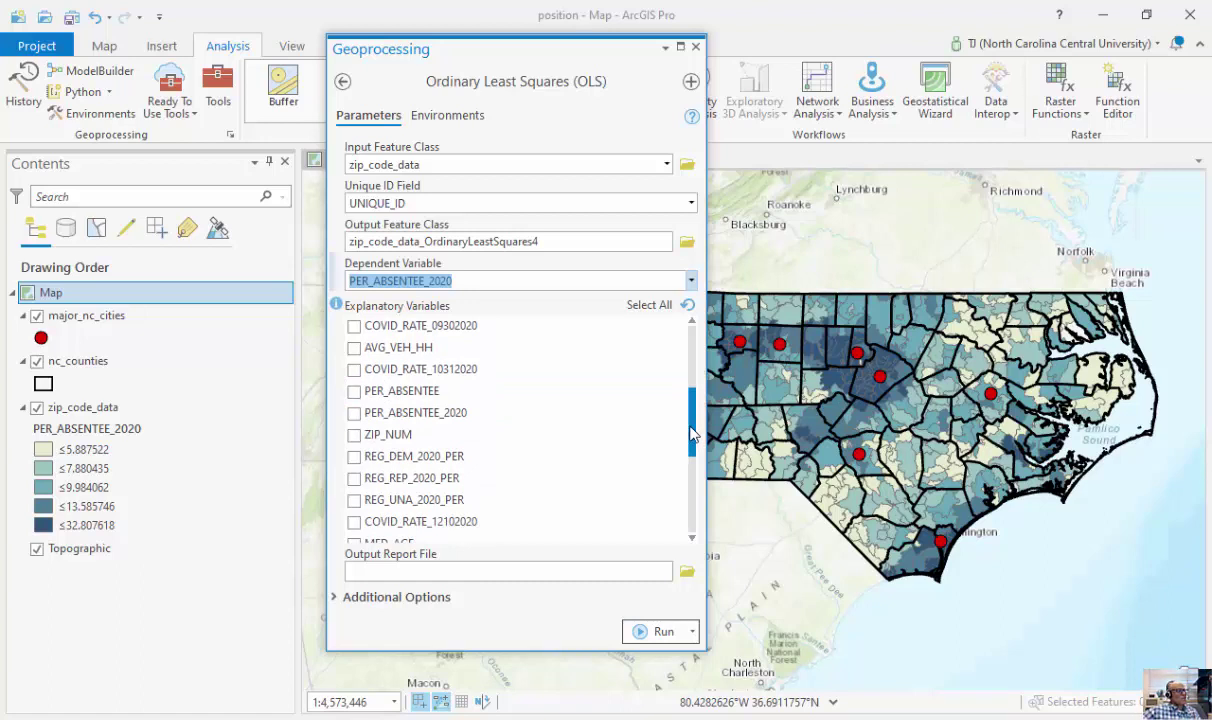
{"action": "left_click", "coordinate": [354, 391]}
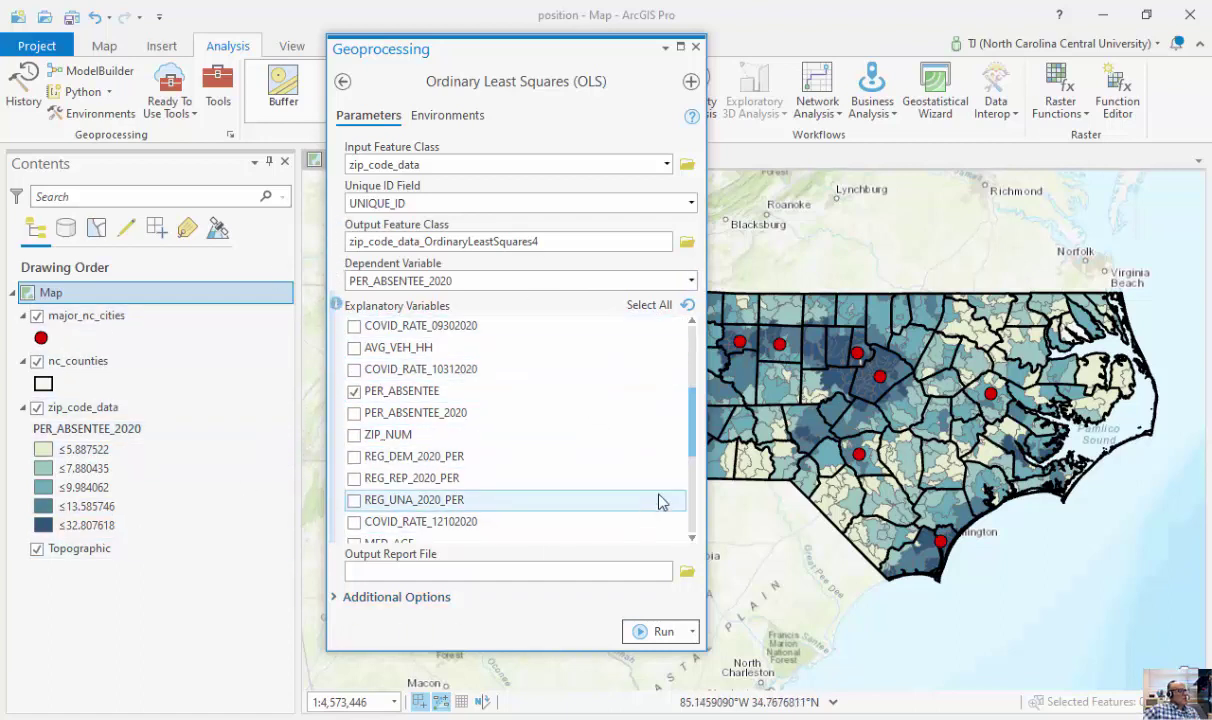
{"action": "left_click_drag", "start_coordinate": [692, 443], "coordinate": [693, 486]}
{"action": "left_click", "coordinate": [670, 577]}
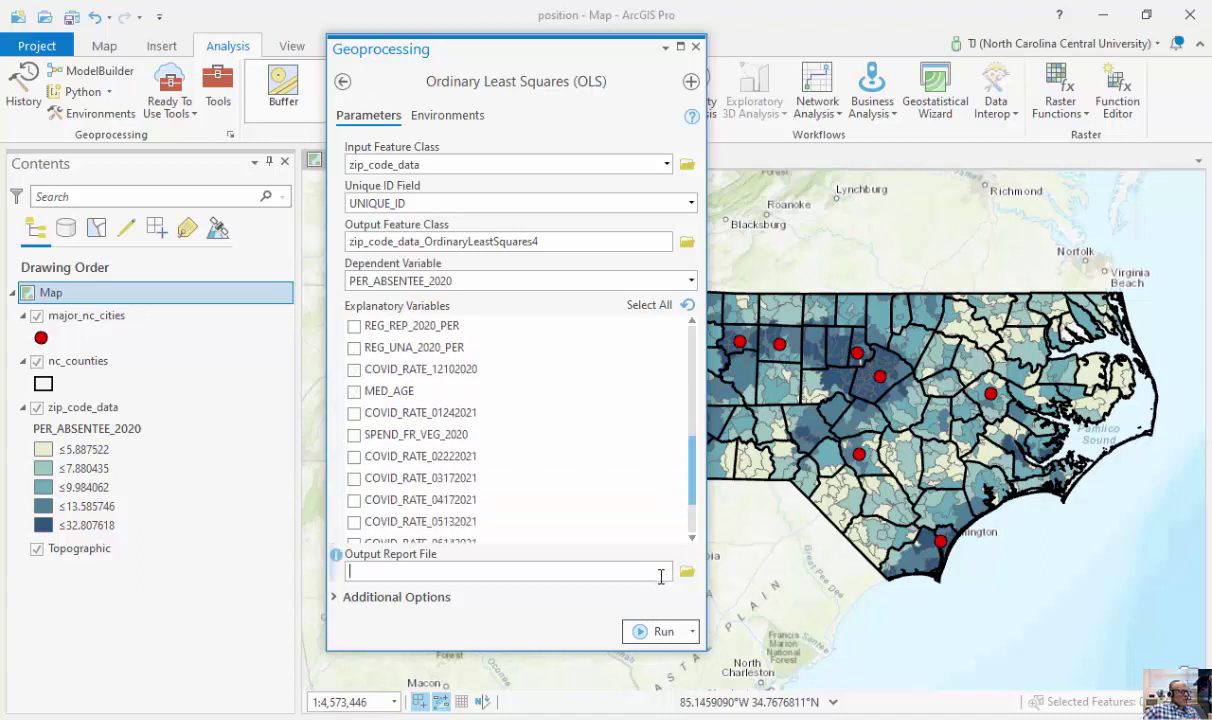
- Save the OLS output report as OLD_DEMO_1factor in the GIS_Tutorials_Demos folder
{"action": "left_click", "coordinate": [687, 574]}
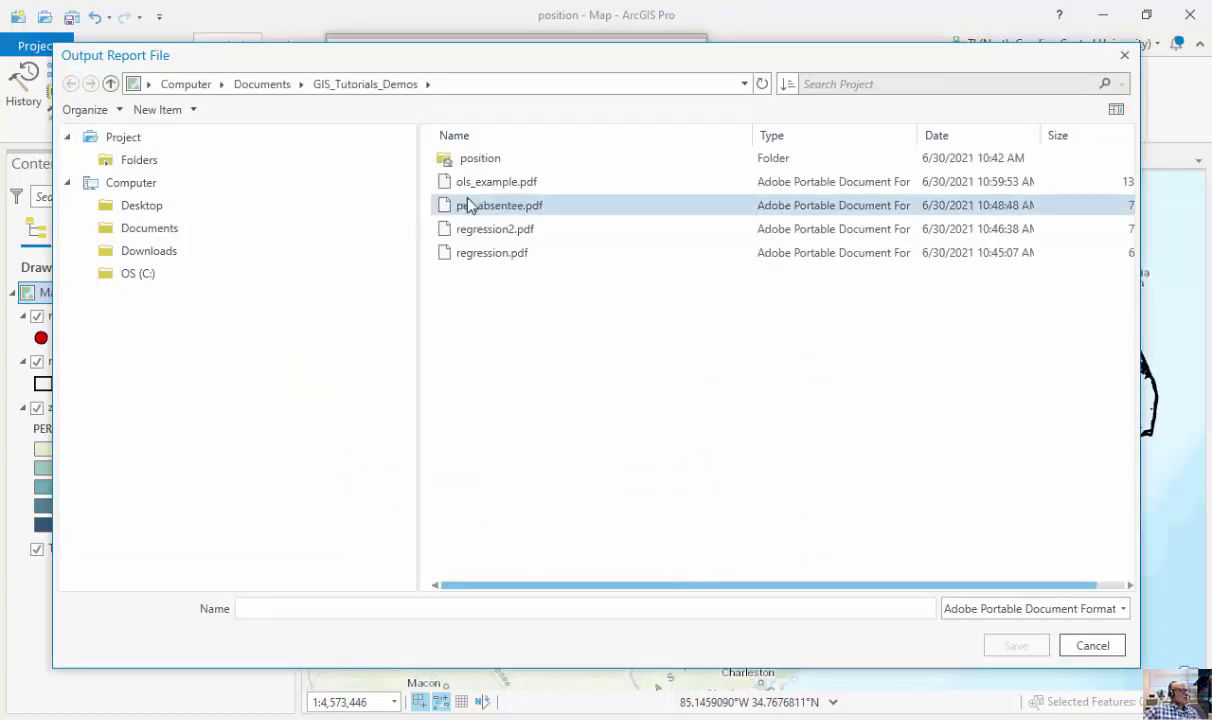
{"action": "left_click", "coordinate": [336, 609]}
{"action": "type", "text": "OLD_"}
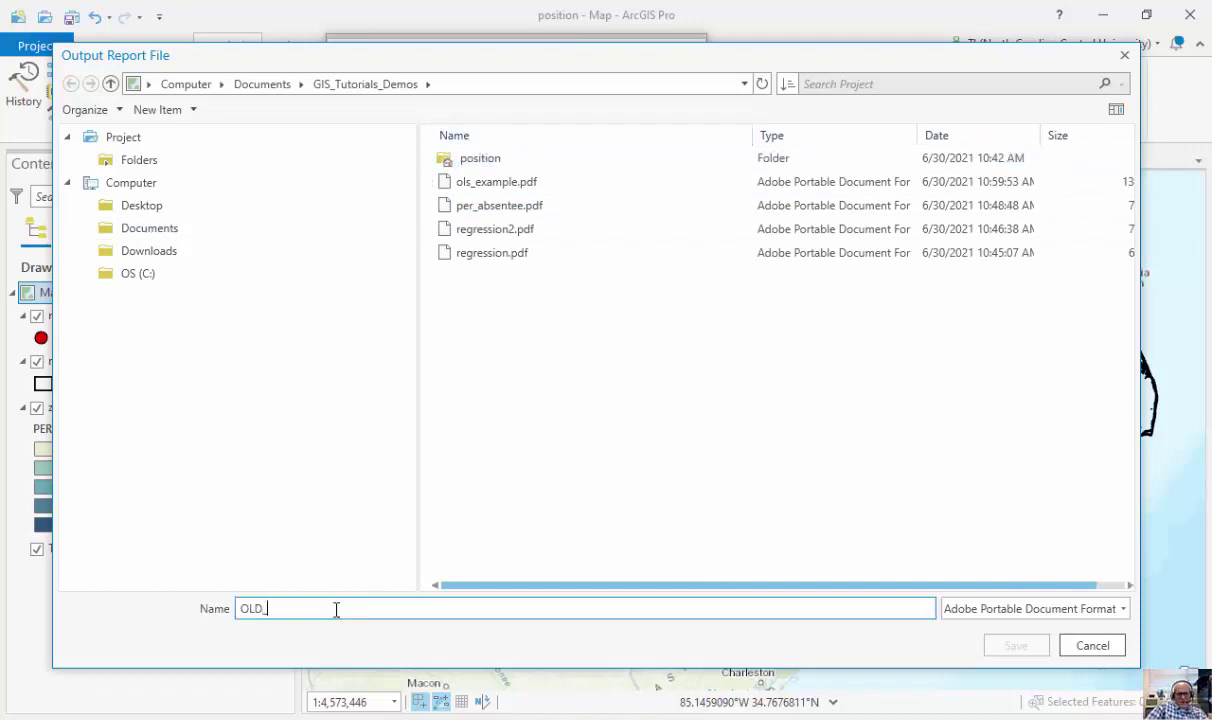
{"action": "type", "text": "DEMO"}
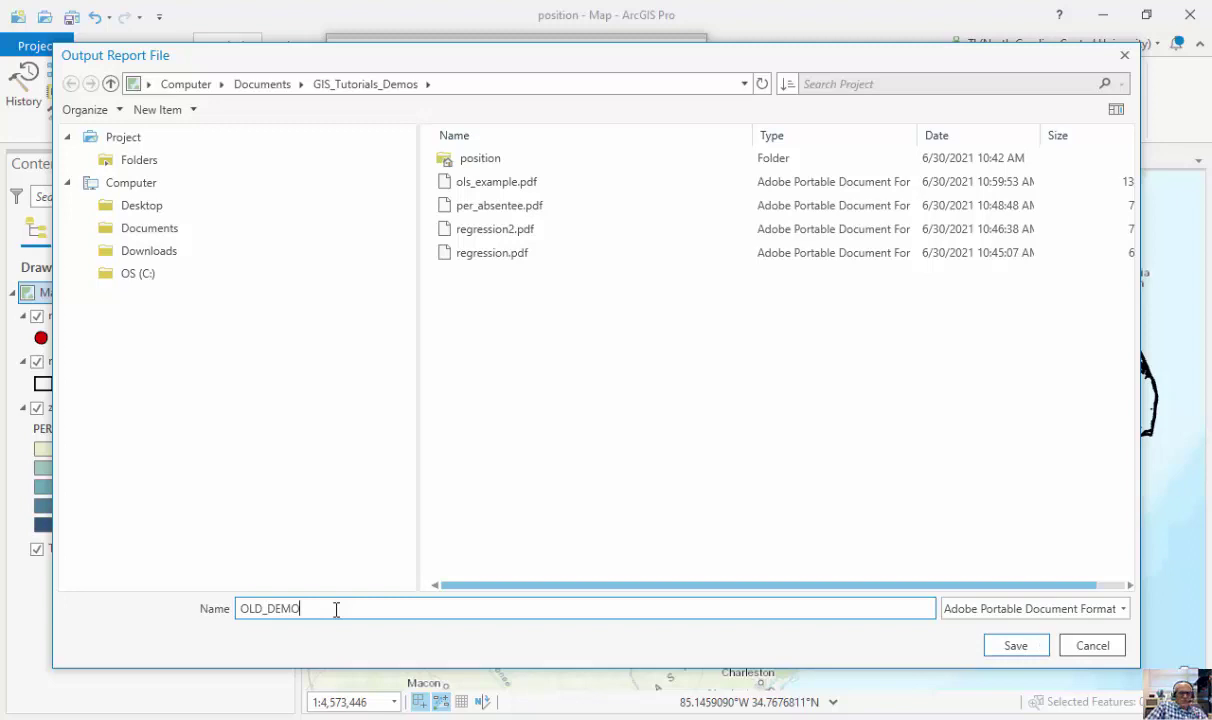
{"action": "type", "text": "_1facto"}
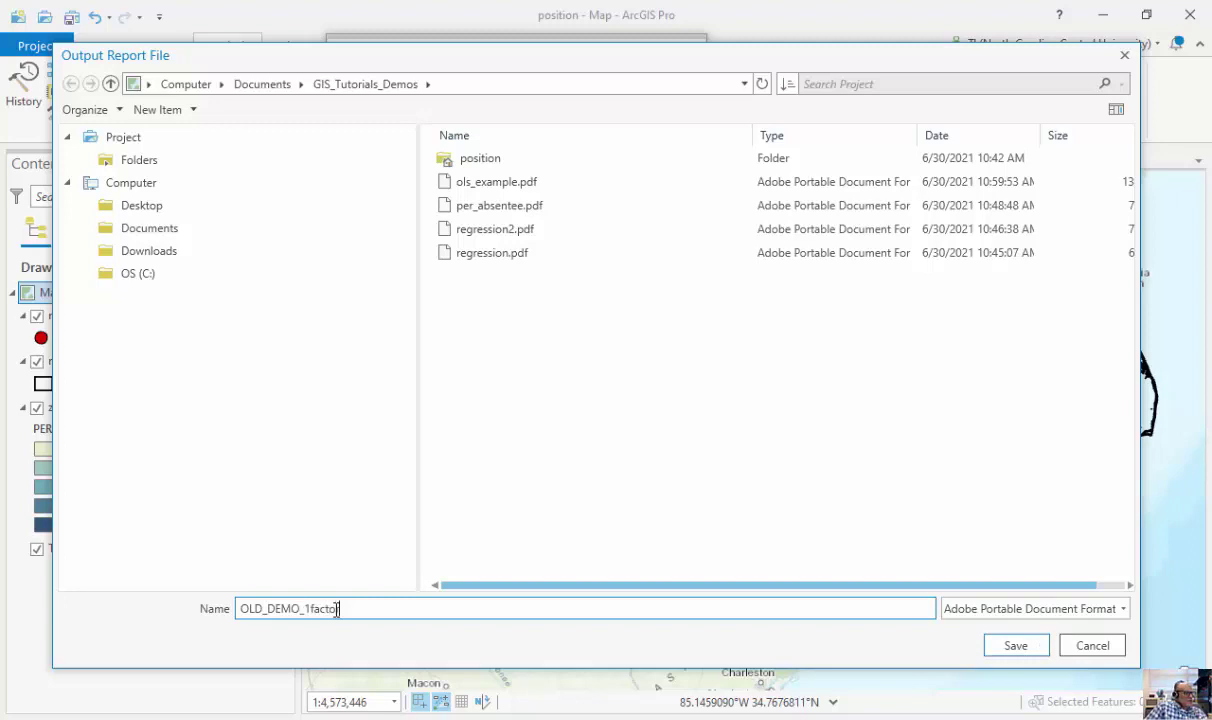
{"action": "key", "text": "Return"}
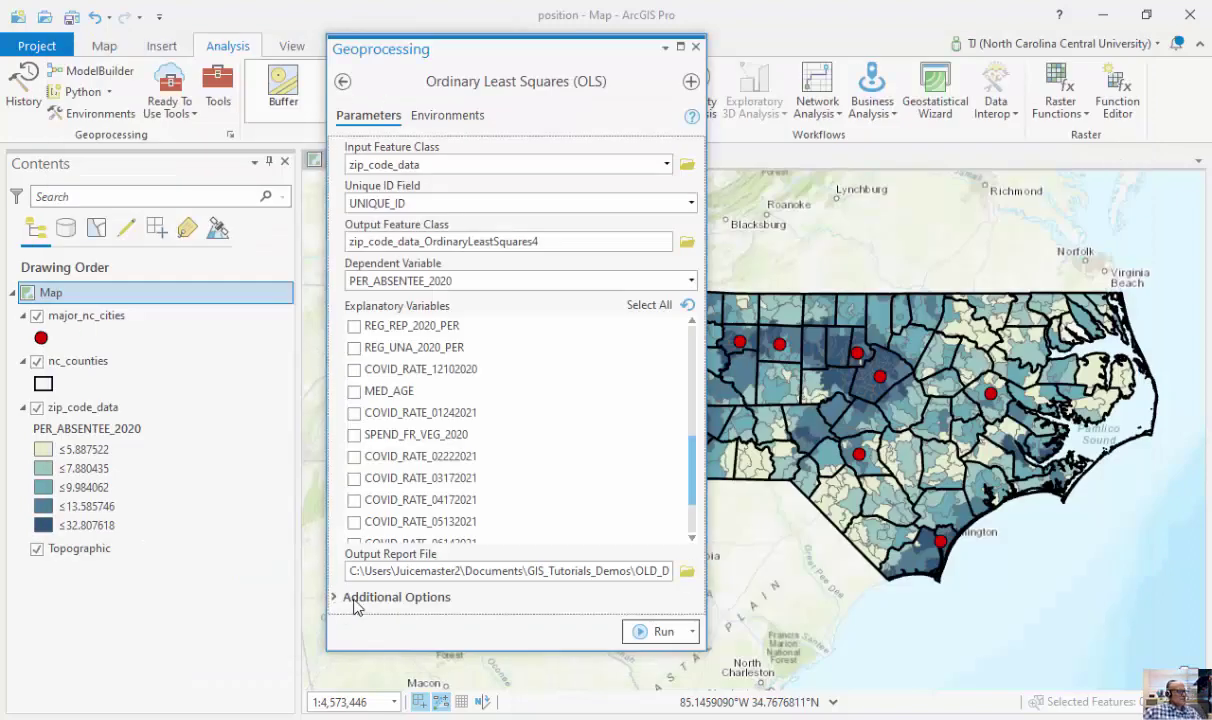
{"action": "scroll", "coordinate": [662, 440], "scroll_direction": "up", "scroll_amount": 5}
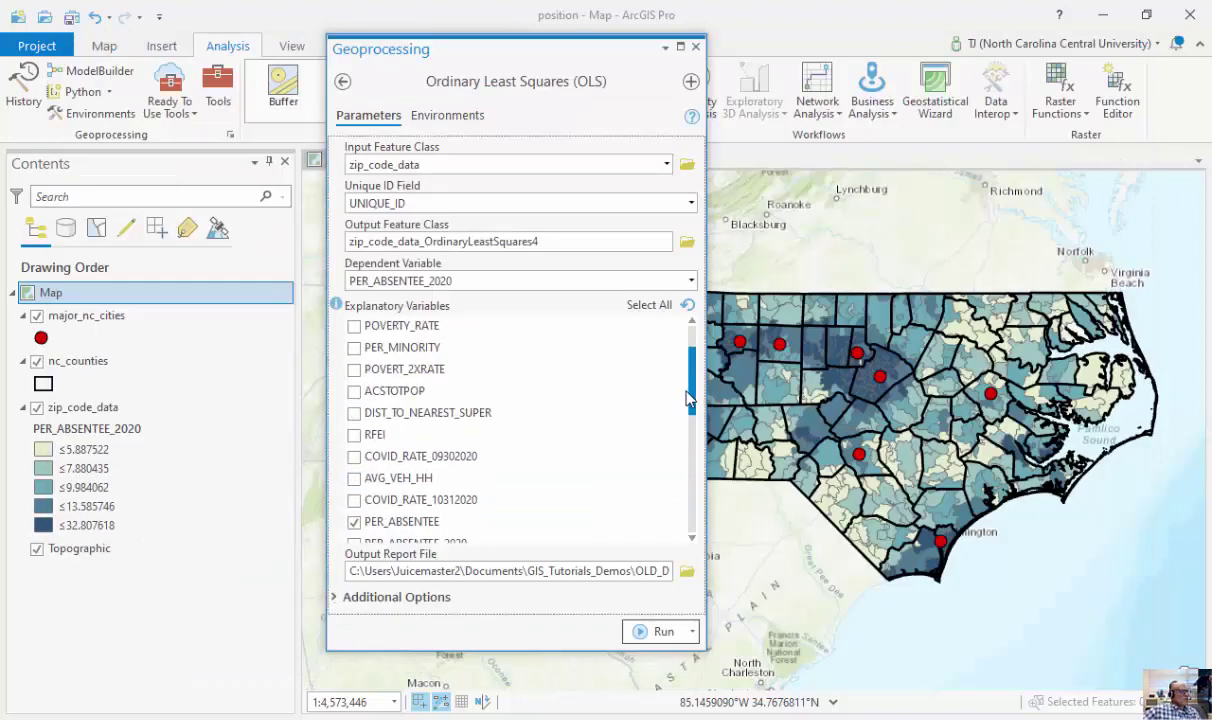
{"action": "scroll", "coordinate": [686, 400], "scroll_direction": "down", "scroll_amount": 1}
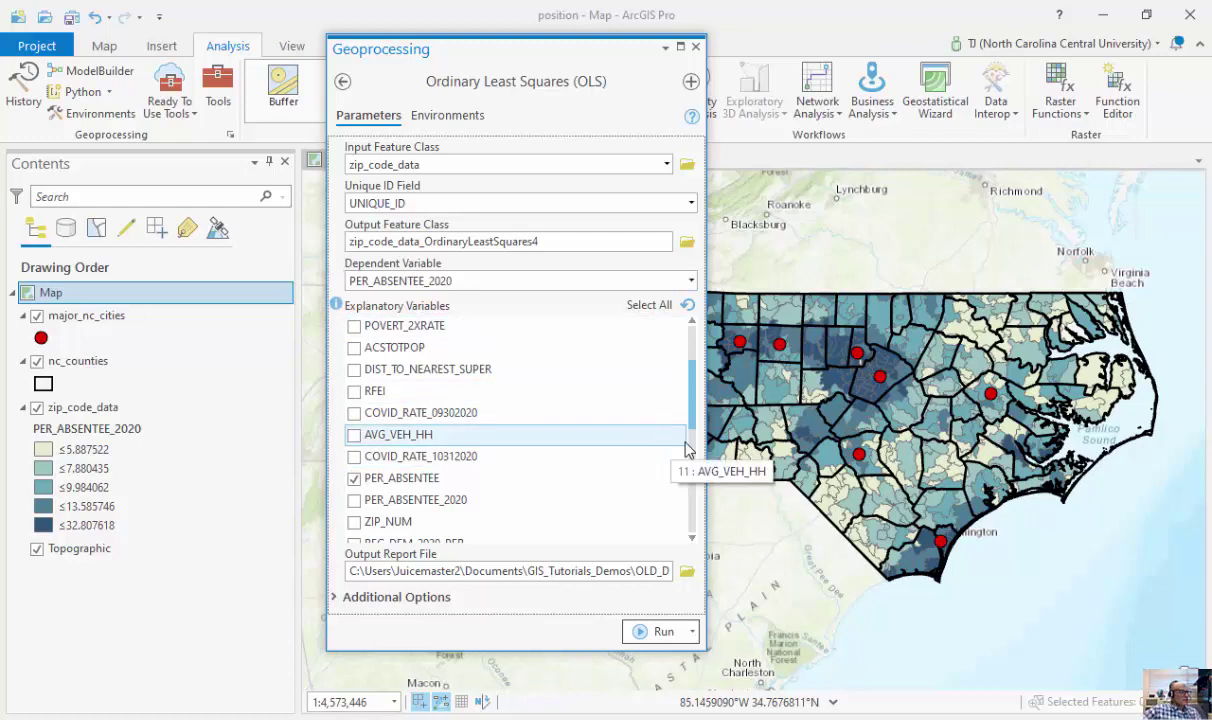
{"action": "scroll", "coordinate": [692, 416], "scroll_direction": "down", "scroll_amount": 2}
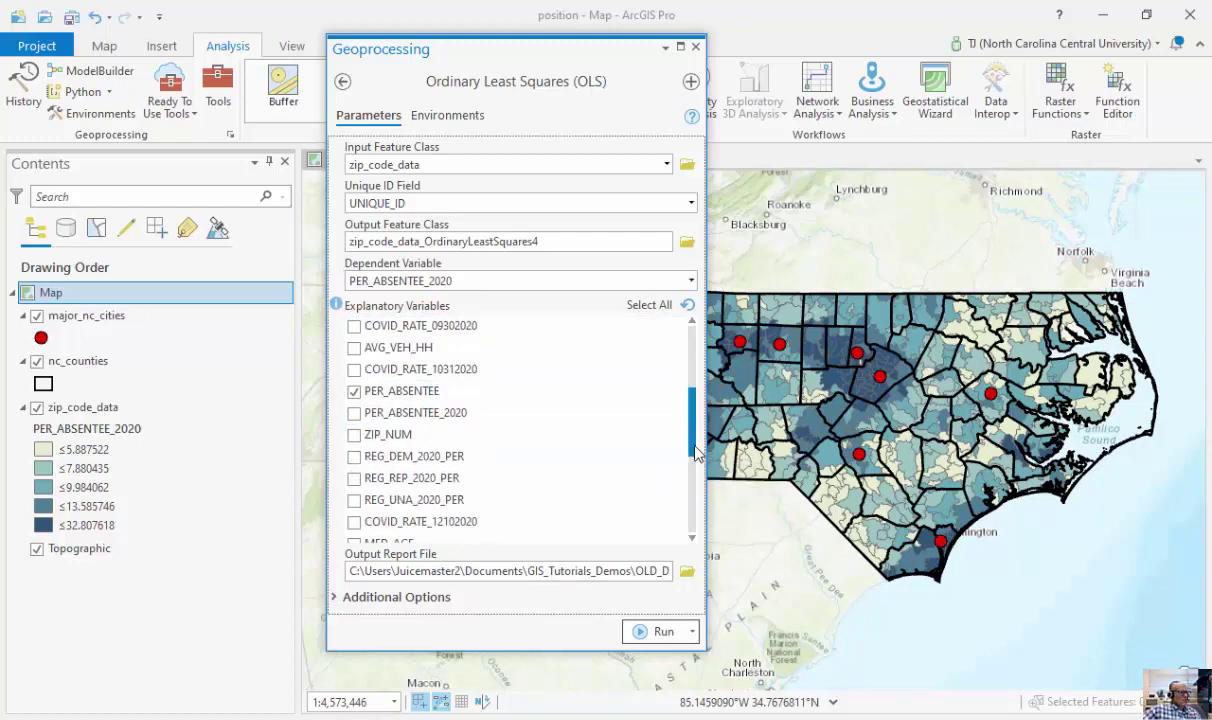
- Run the one-factor OLS and open its OLD_DEMO_1factor.pdf report from the run details
{"action": "left_click", "coordinate": [661, 633]}
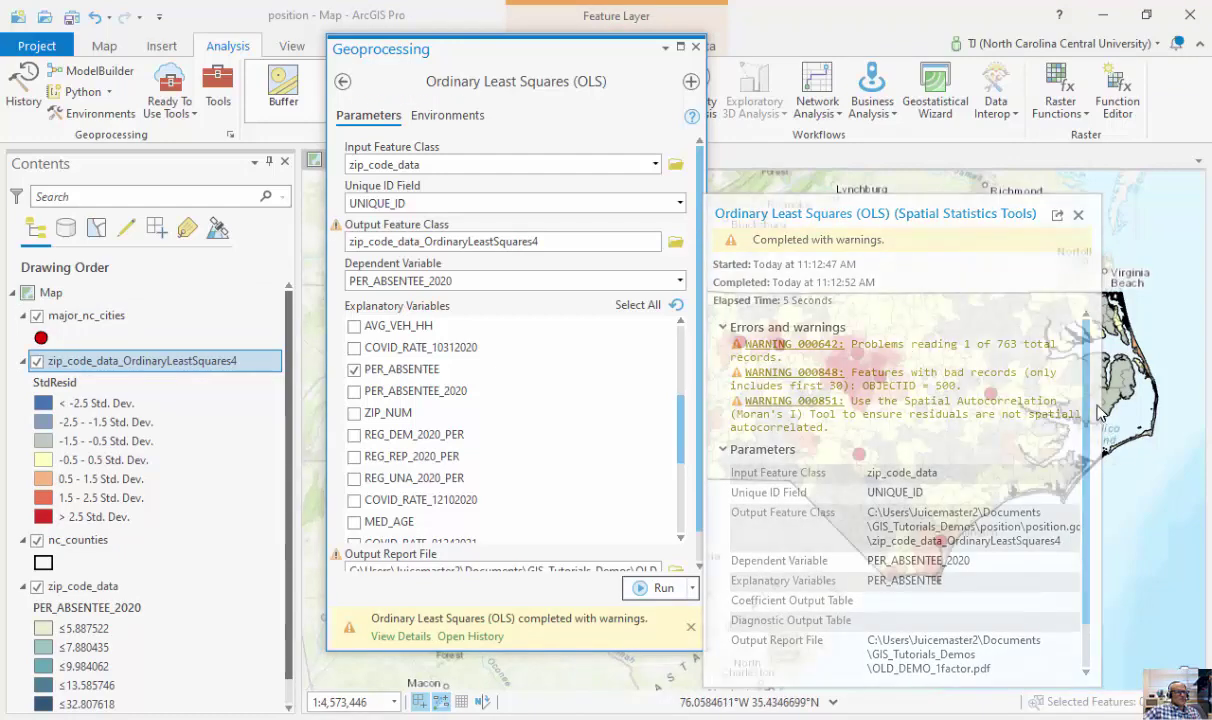
{"action": "left_click", "coordinate": [400, 637]}
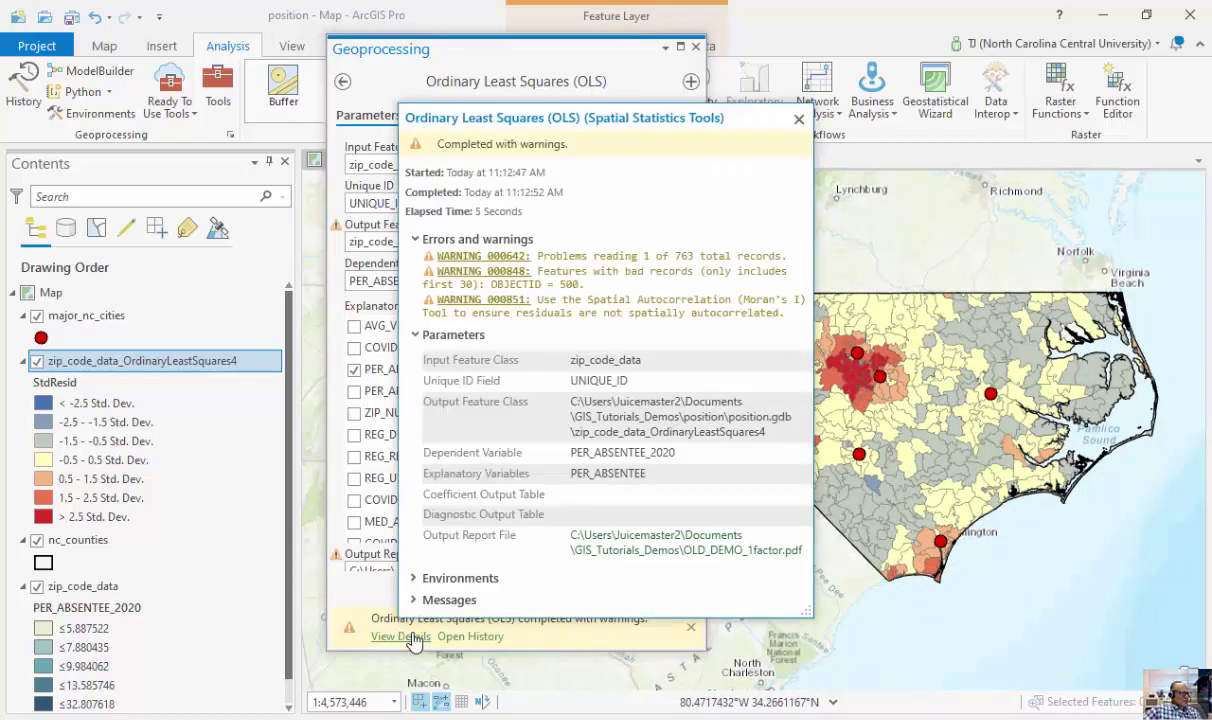
{"action": "left_click", "coordinate": [667, 548]}
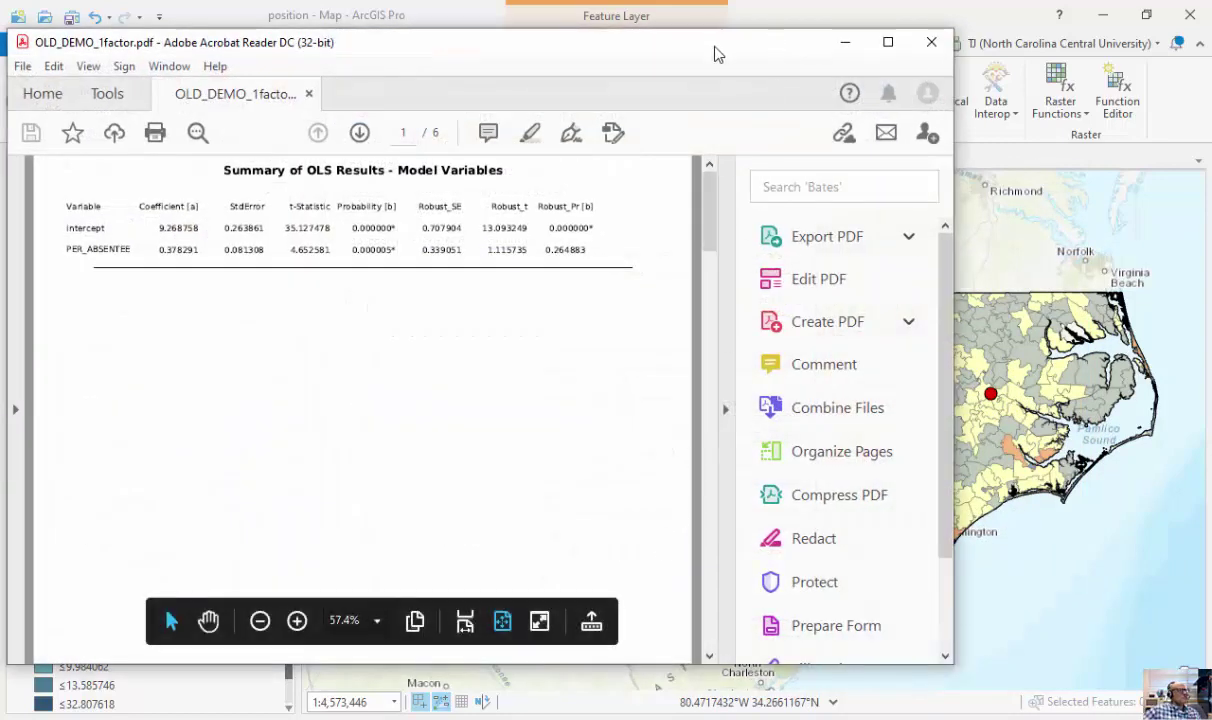
- Highlight the PER_ABSENTEE coefficient 0.378291 and its Robust_Pr value 0.264883 in the report
{"action": "left_click_drag", "start_coordinate": [717, 54], "coordinate": [965, 80]}
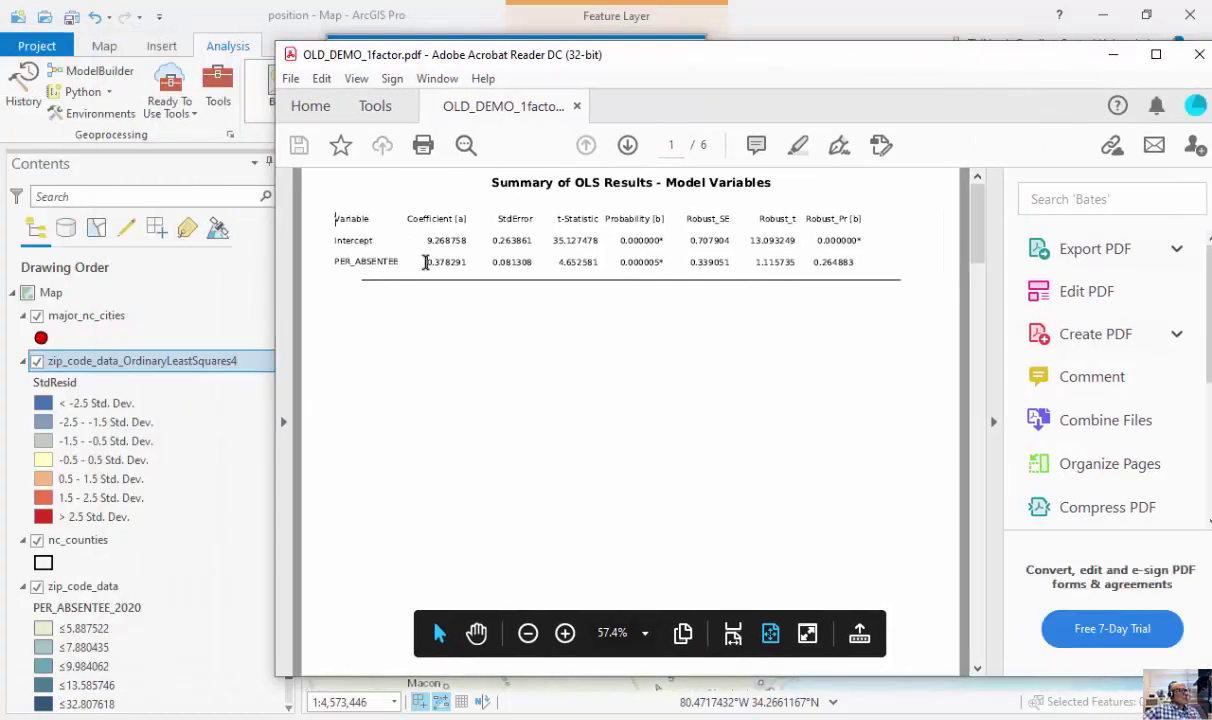
{"action": "left_click_drag", "start_coordinate": [425, 262], "coordinate": [467, 262]}
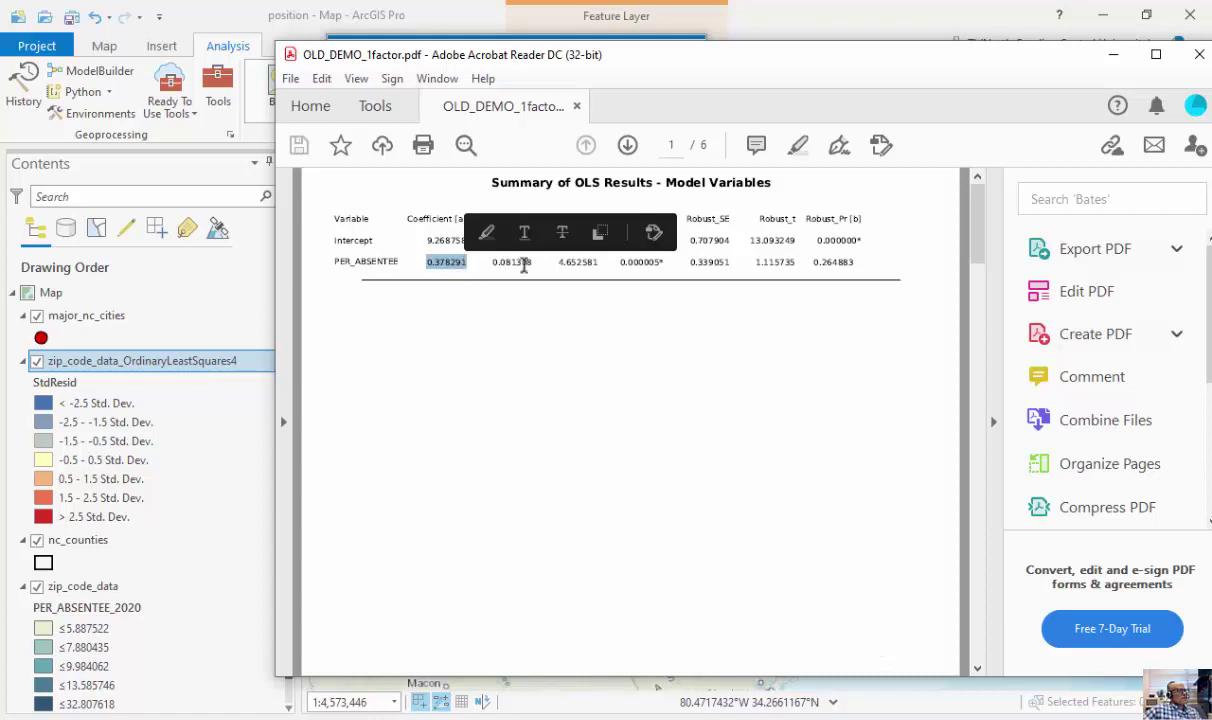
{"action": "left_click_drag", "start_coordinate": [857, 262], "coordinate": [813, 262]}
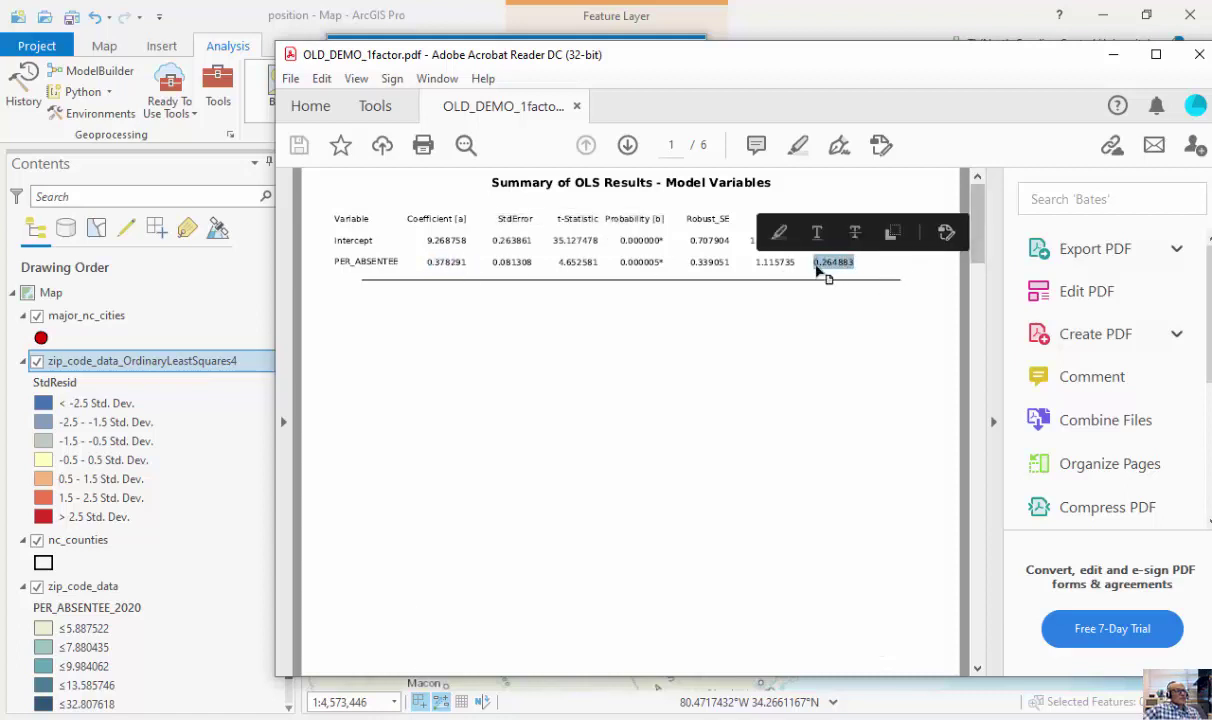
{"action": "left_click", "coordinate": [830, 268]}
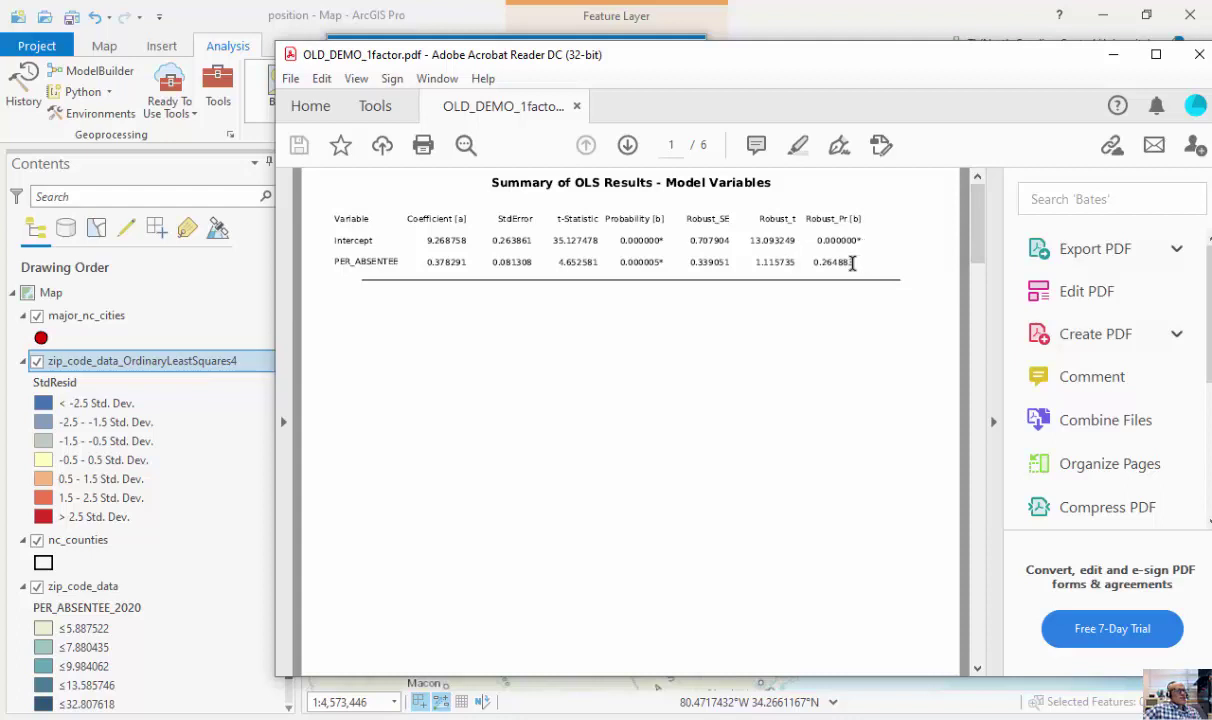
{"action": "double_click", "coordinate": [813, 262]}
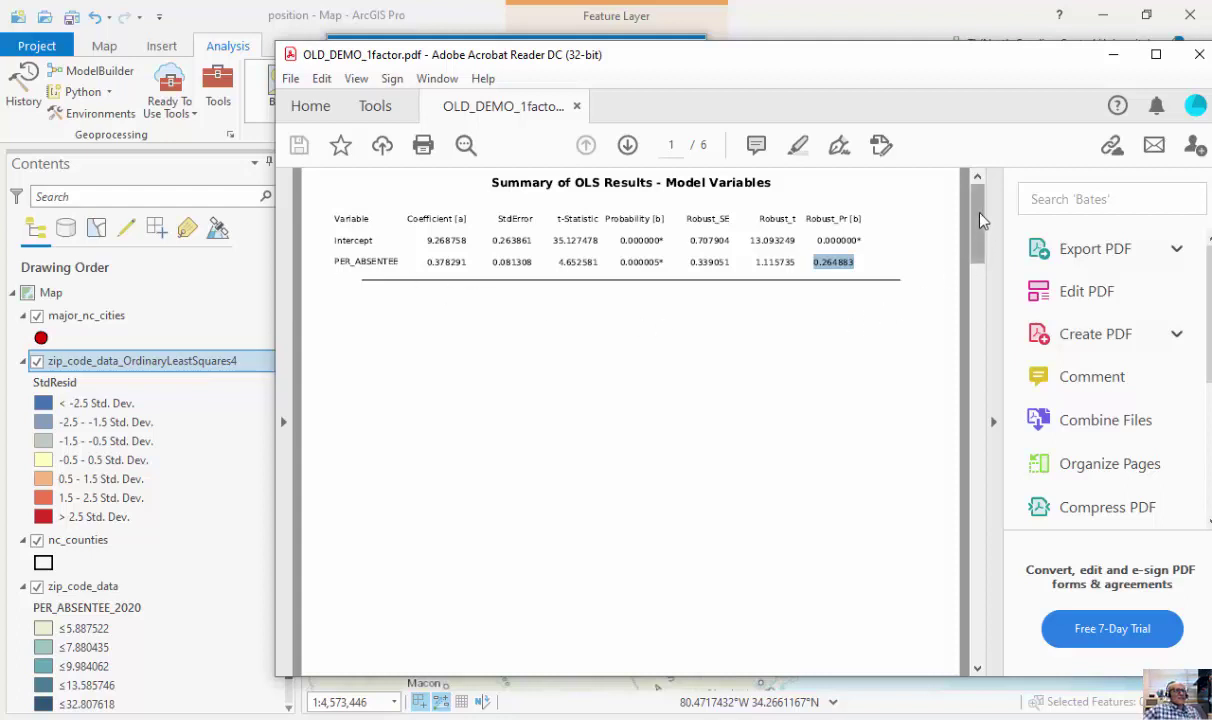
- Page through the report's diagnostics, histogram and parameters pages, then move the report aside
{"action": "left_click", "coordinate": [977, 252]}
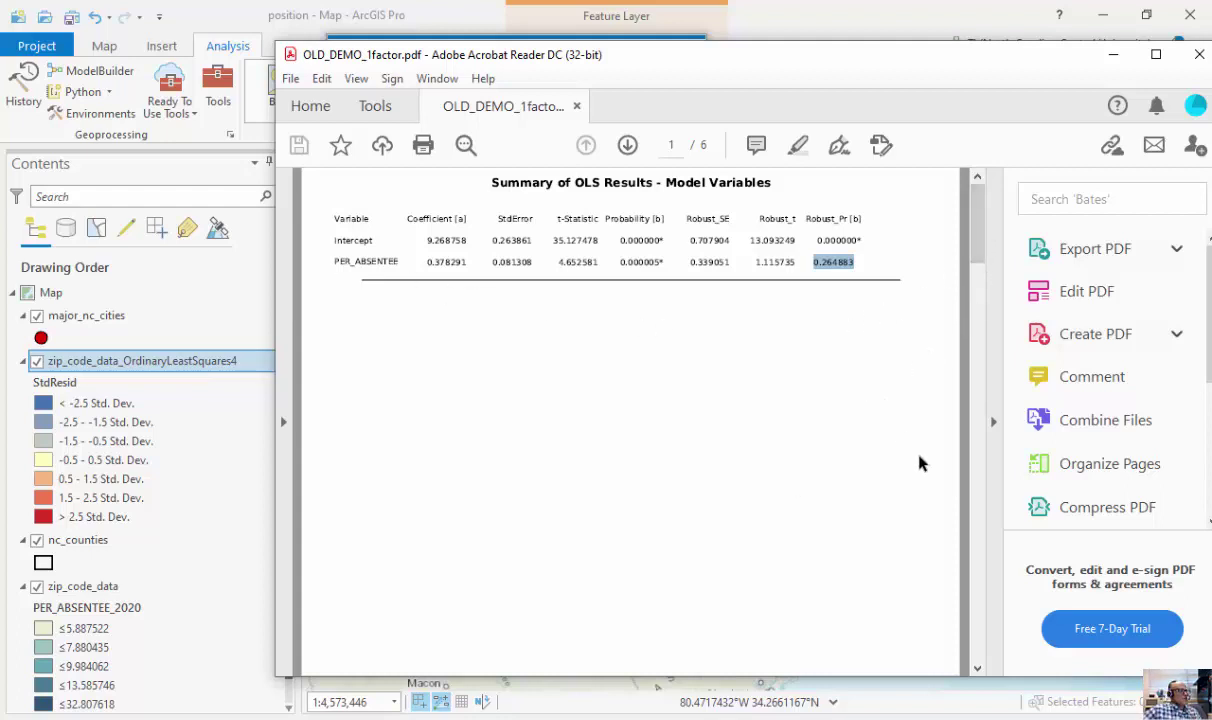
{"action": "scroll", "coordinate": [920, 540], "scroll_direction": "down", "scroll_amount": 3}
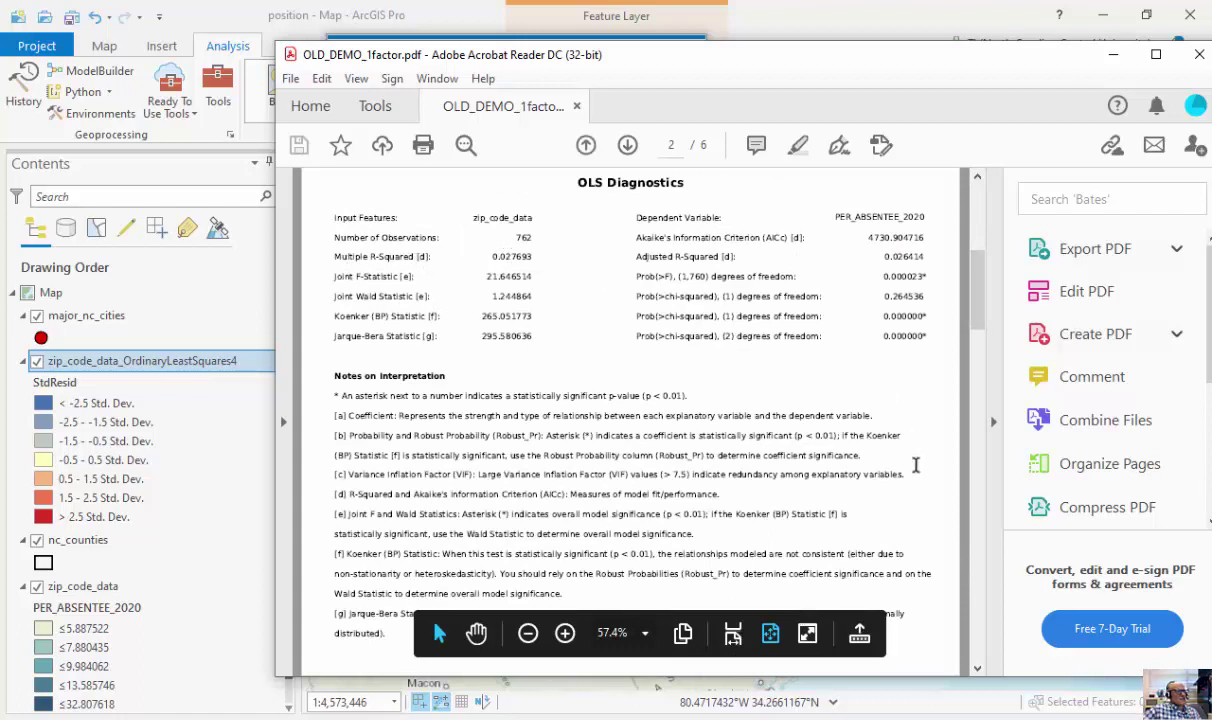
{"action": "left_click", "coordinate": [981, 636]}
{"action": "left_click", "coordinate": [981, 636]}
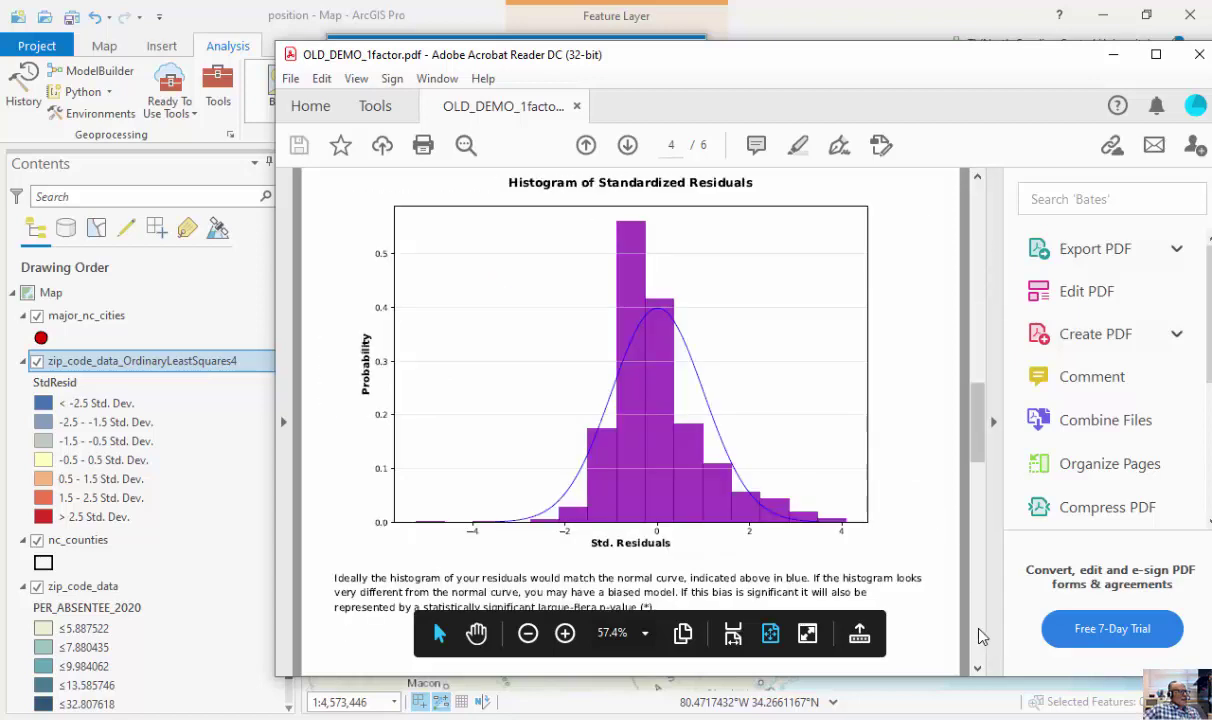
{"action": "left_click", "coordinate": [981, 636]}
{"action": "left_click", "coordinate": [981, 636]}
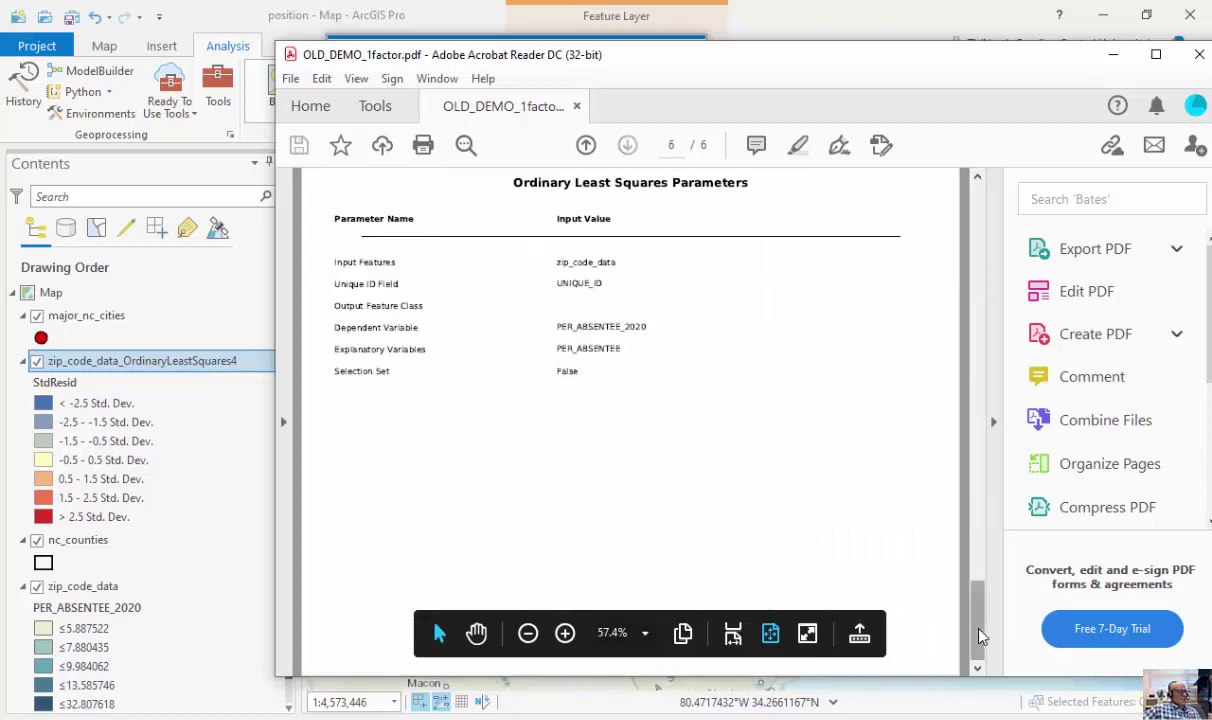
{"action": "left_click", "coordinate": [977, 210]}
{"action": "left_click", "coordinate": [977, 210]}
{"action": "left_click", "coordinate": [977, 210]}
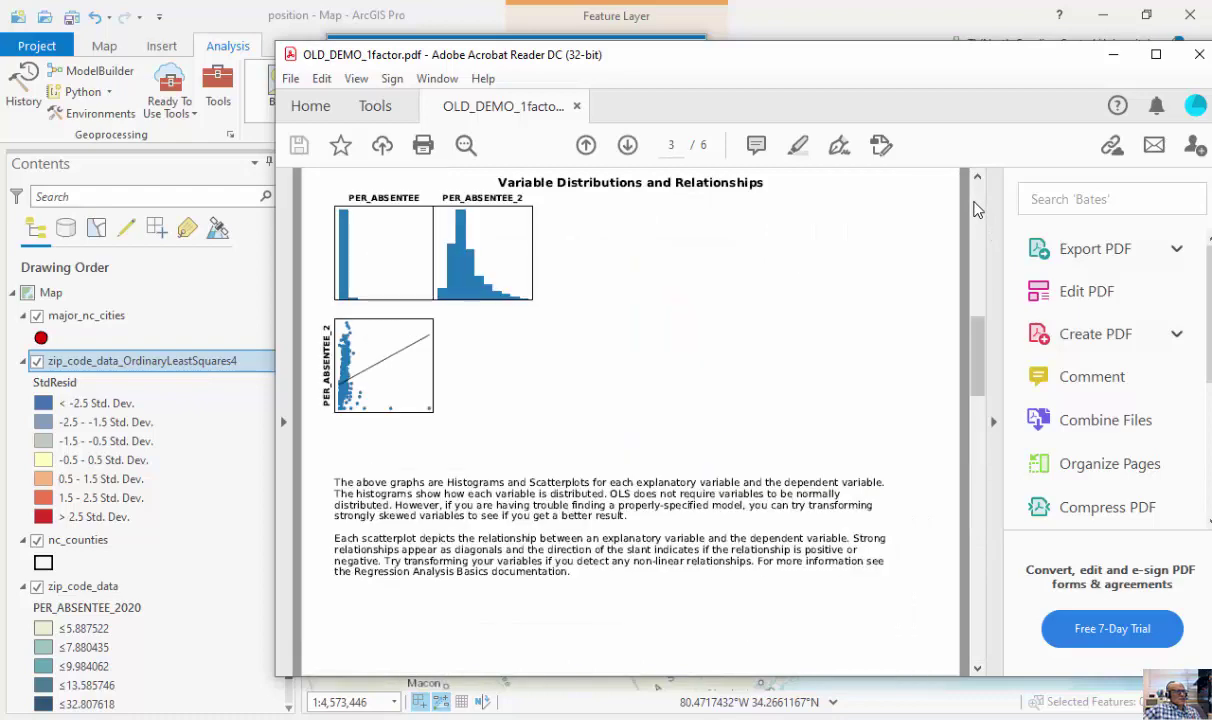
{"action": "left_click_drag", "start_coordinate": [977, 345], "coordinate": [962, 232]}
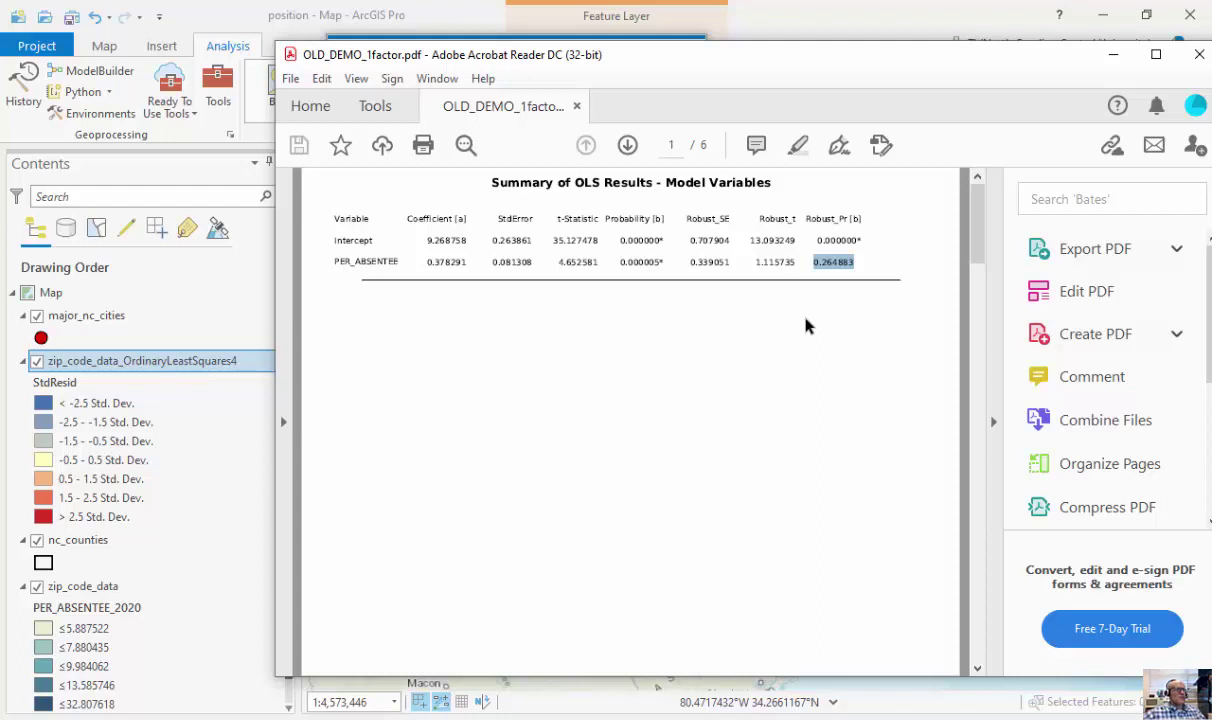
{"action": "mouse_move", "coordinate": [815, 266]}
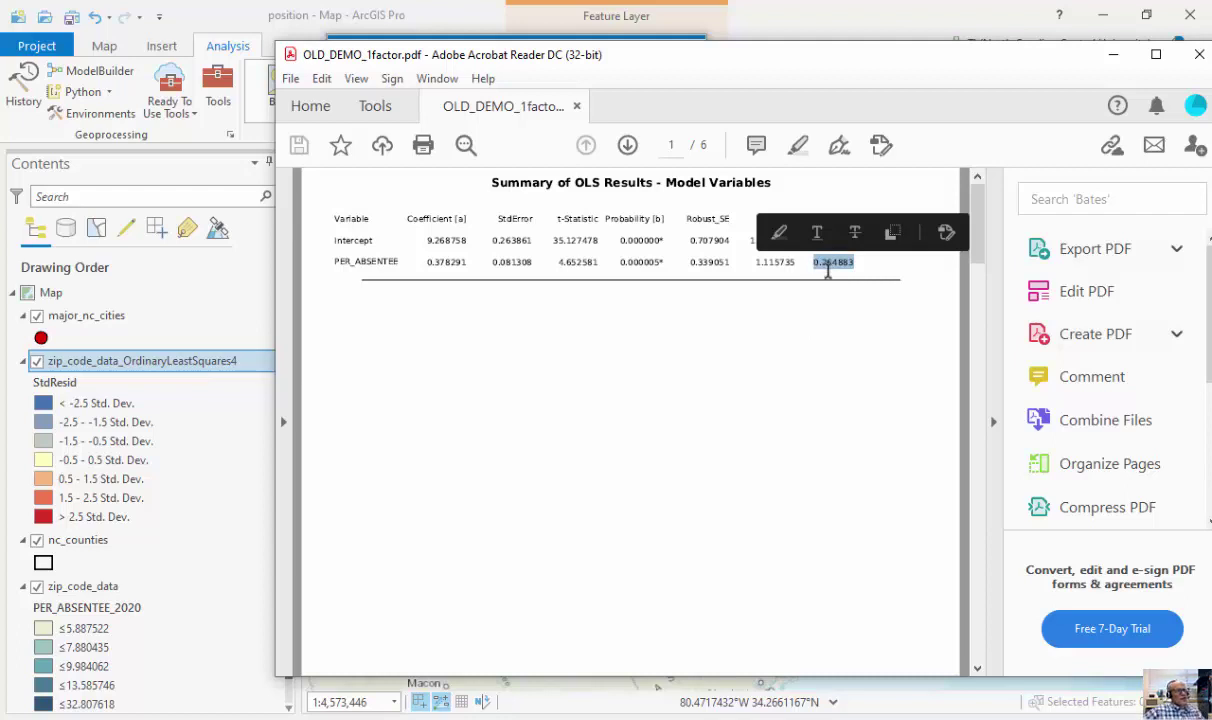
{"action": "left_click", "coordinate": [828, 268]}
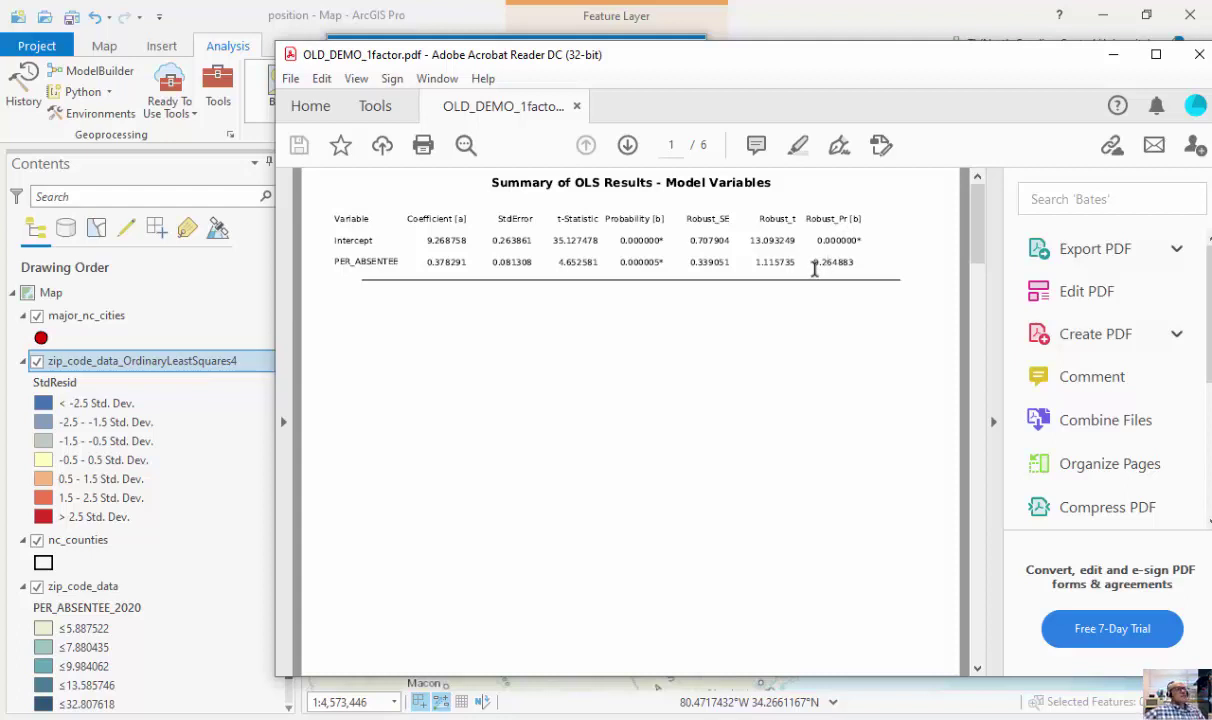
{"action": "left_click_drag", "start_coordinate": [1019, 66], "coordinate": [853, 72]}
- Return to ArcGIS Pro, close the geoprocessing pane and open the residual layer's attribute table
{"action": "left_click", "coordinate": [947, 61]}
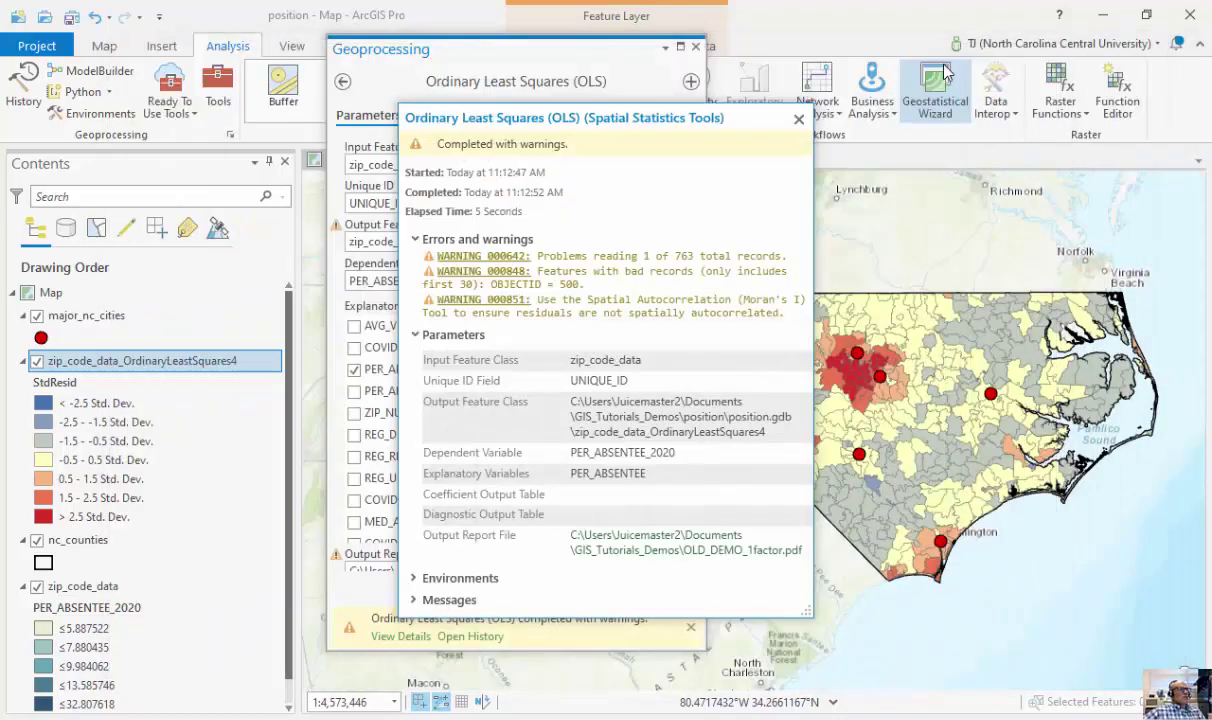
{"action": "left_click", "coordinate": [800, 120]}
{"action": "double_click", "coordinate": [572, 49]}
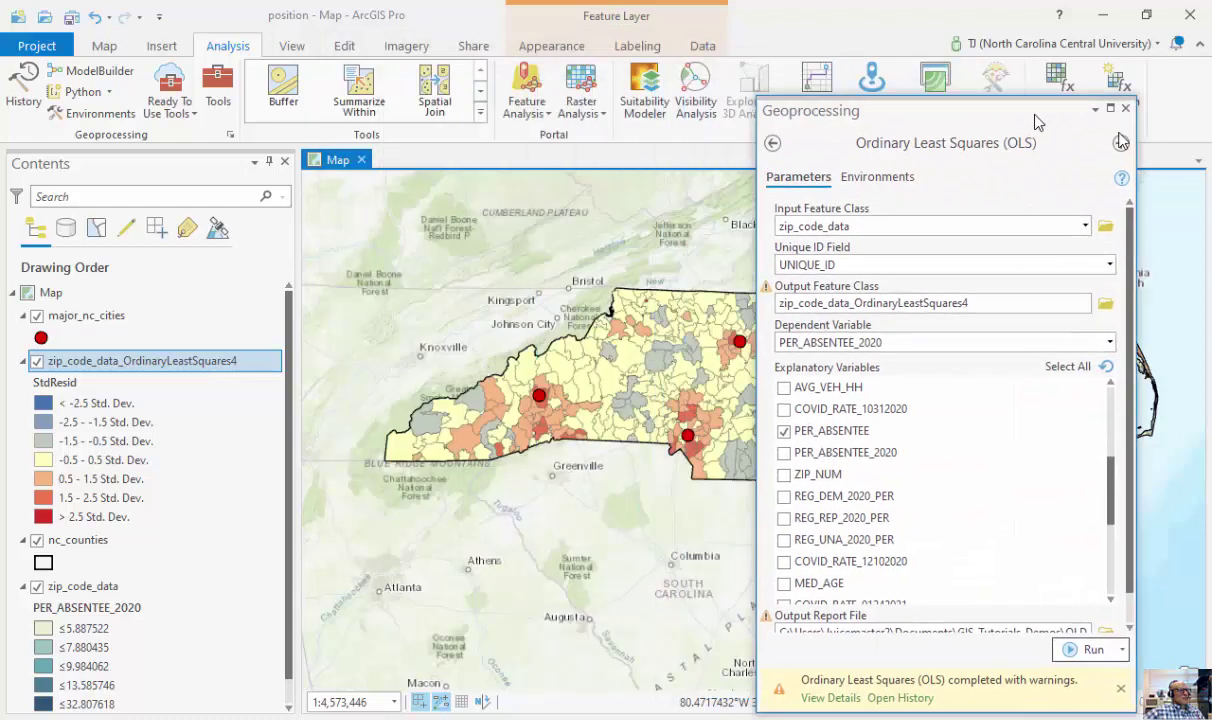
{"action": "left_click", "coordinate": [1195, 122]}
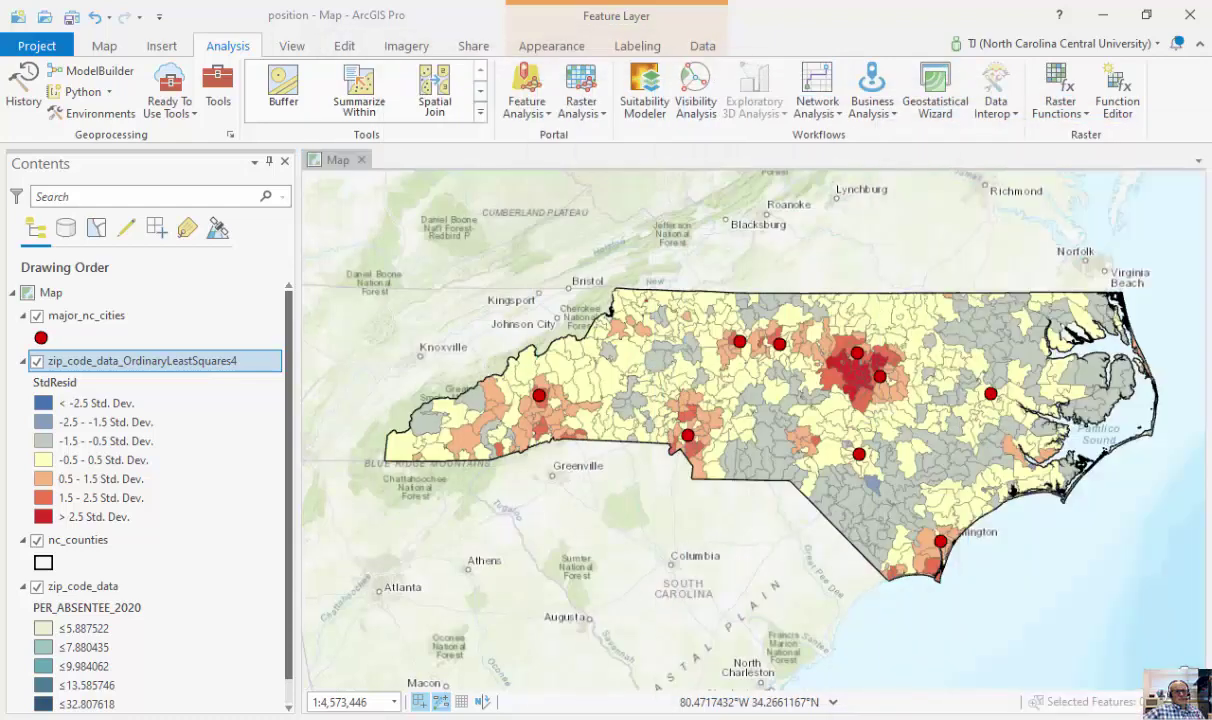
{"action": "right_click", "coordinate": [210, 372]}
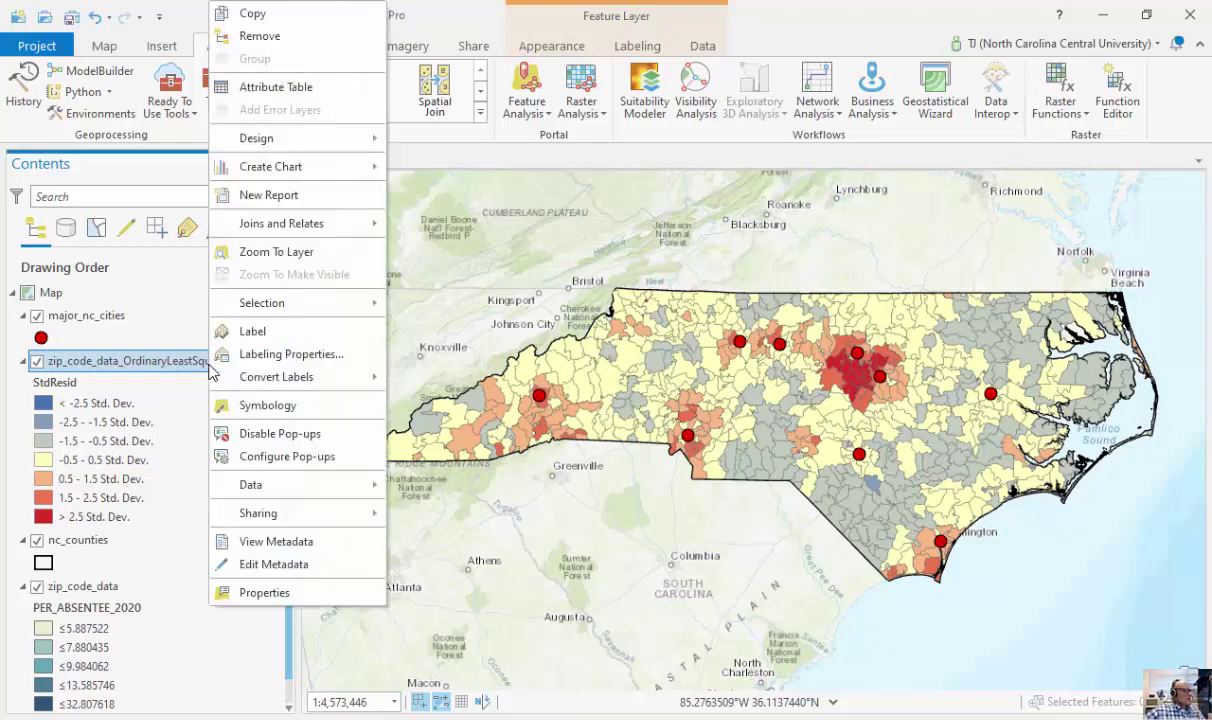
{"action": "left_click", "coordinate": [273, 91]}
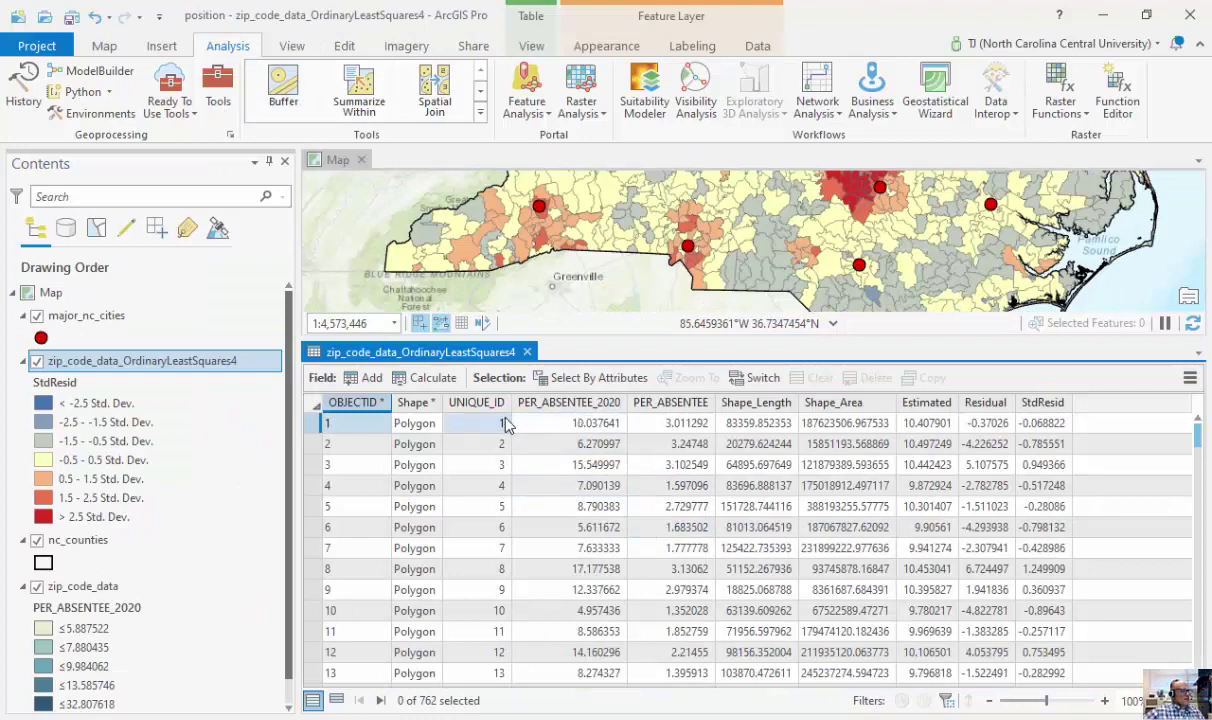
- Compare row 1's observed PER_ABSENTEE_2020, Estimated, Residual and StdResid values
{"action": "left_click", "coordinate": [562, 424]}
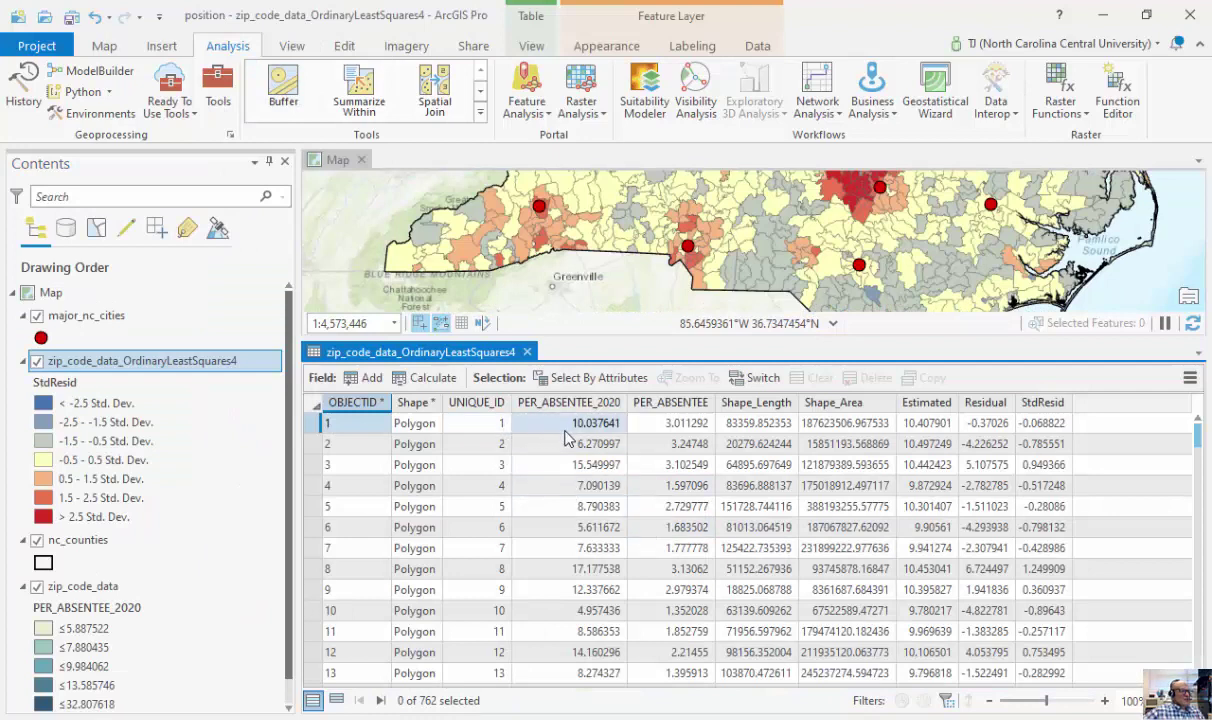
{"action": "left_click", "coordinate": [660, 429]}
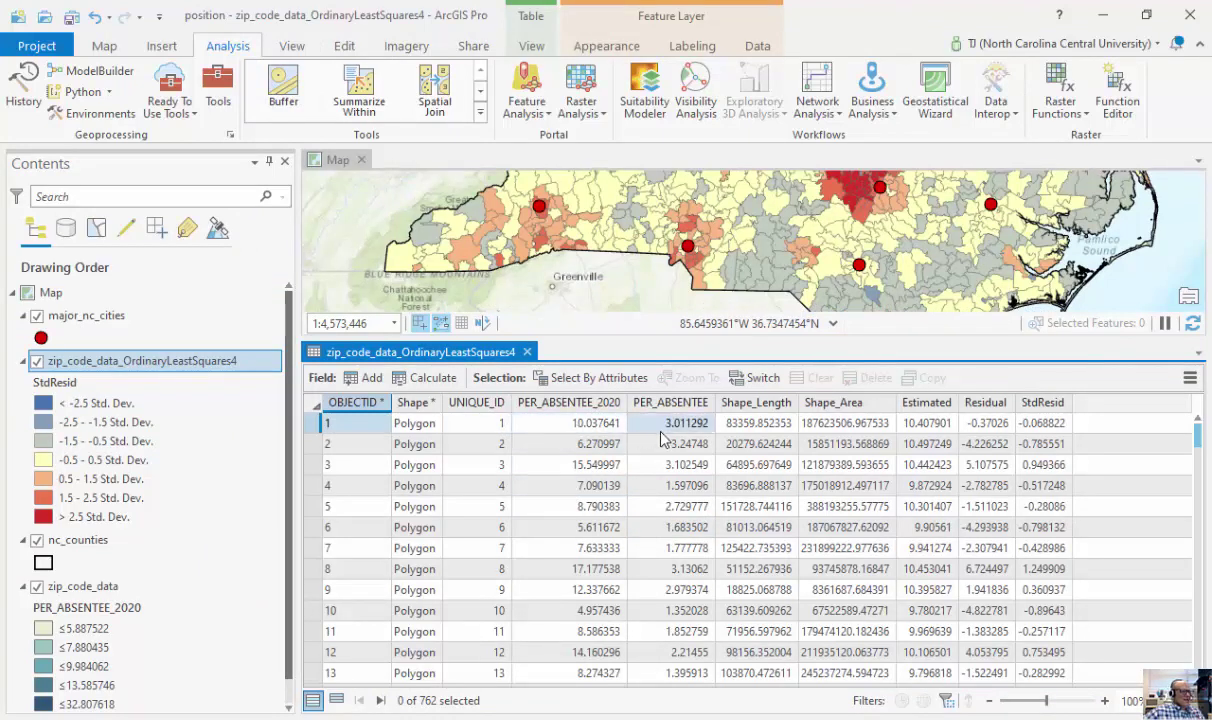
{"action": "left_click", "coordinate": [925, 424]}
{"action": "left_click", "coordinate": [993, 425]}
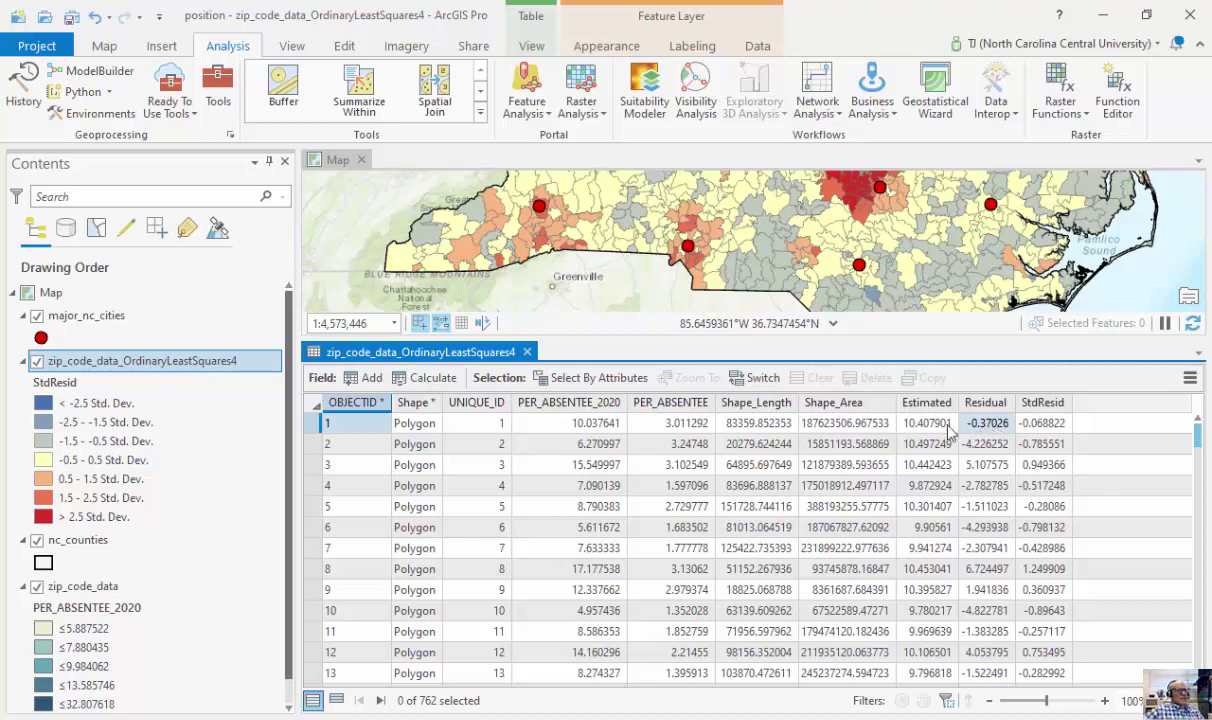
{"action": "left_click", "coordinate": [939, 428]}
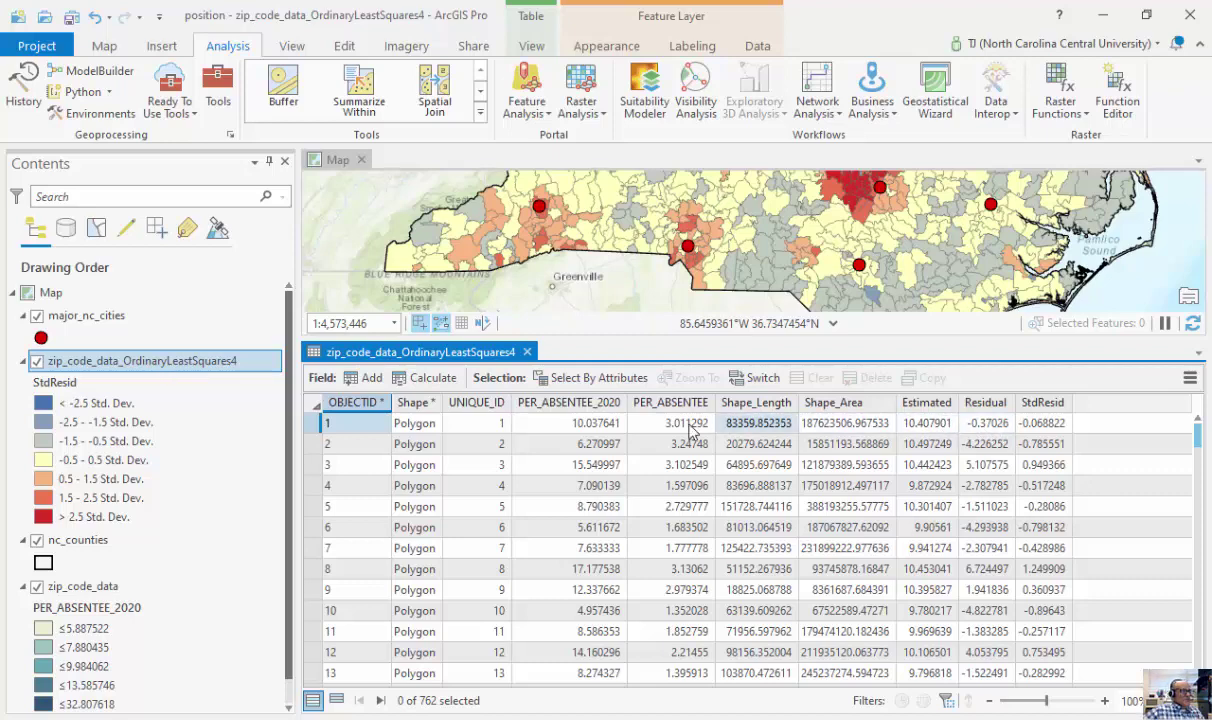
{"action": "left_click", "coordinate": [520, 432]}
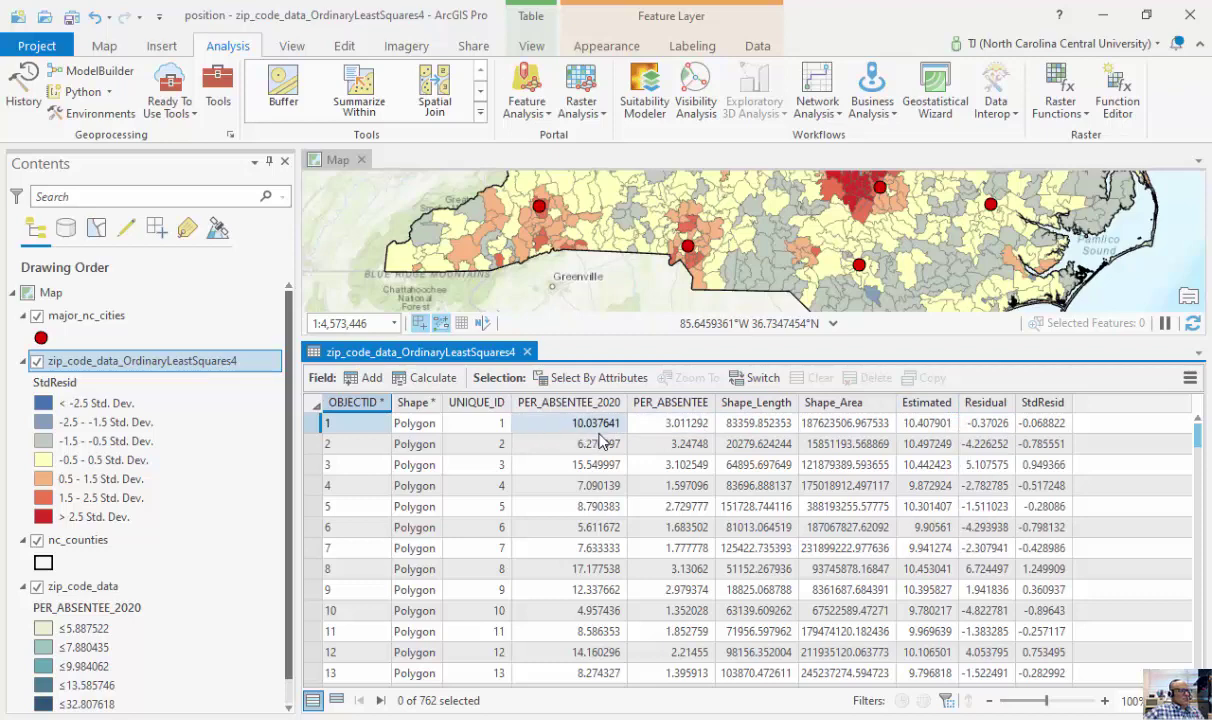
{"action": "left_click", "coordinate": [840, 423]}
{"action": "left_click", "coordinate": [925, 423]}
{"action": "left_click", "coordinate": [840, 423]}
{"action": "left_click", "coordinate": [590, 432]}
{"action": "left_click", "coordinate": [985, 423]}
{"action": "left_click", "coordinate": [925, 423]}
{"action": "left_click", "coordinate": [995, 423]}
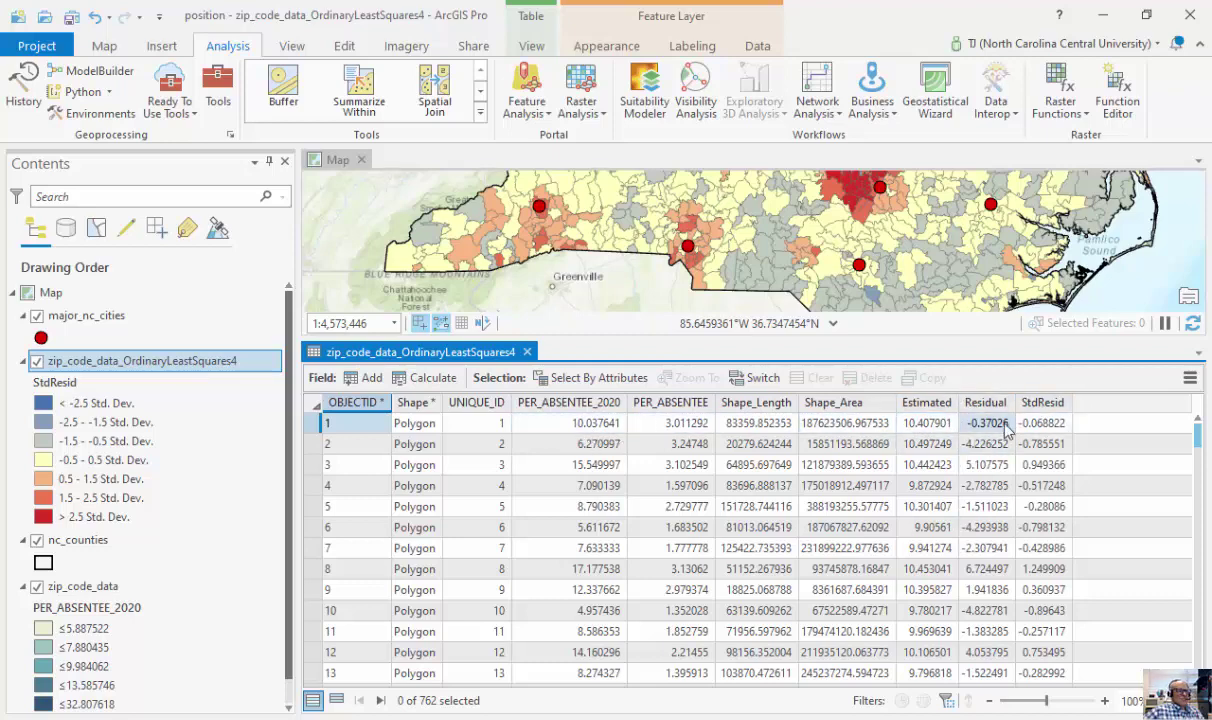
{"action": "left_click", "coordinate": [925, 423]}
{"action": "left_click", "coordinate": [1042, 444]}
{"action": "left_click", "coordinate": [1063, 426]}
- Select row 8, StdResid 1.249909, and pan the map to that zip code
{"action": "left_click", "coordinate": [670, 590]}
{"action": "left_click", "coordinate": [589, 592]}
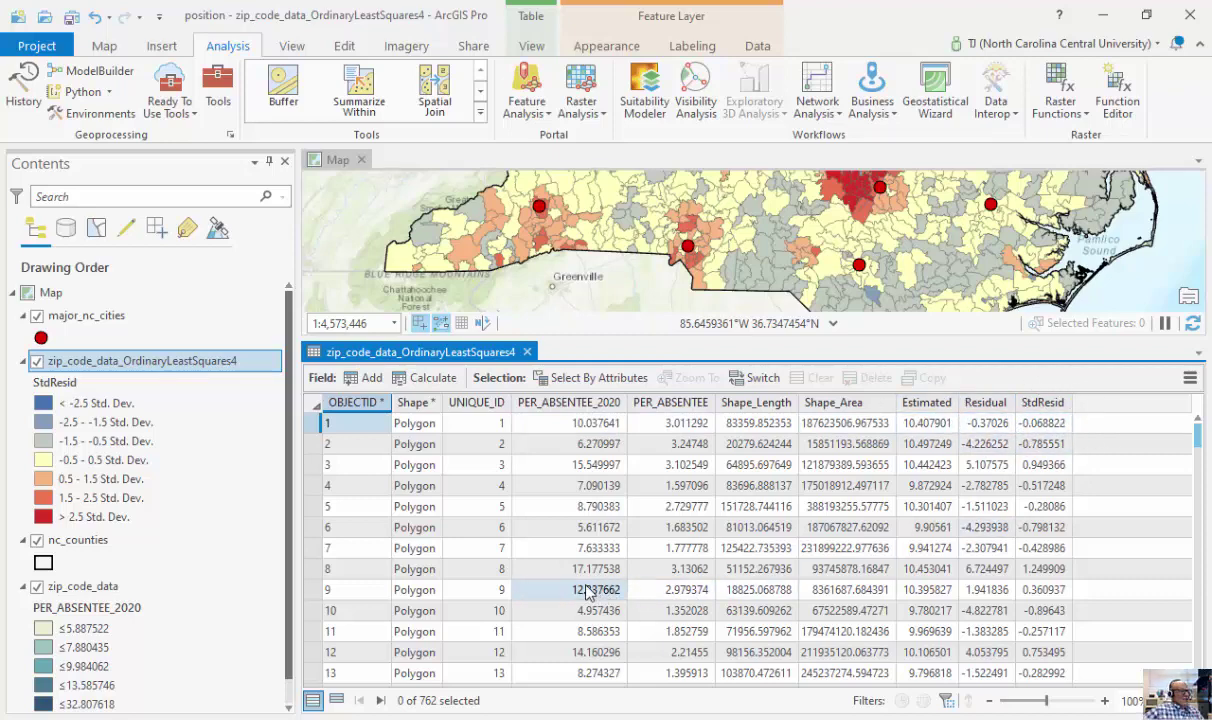
{"action": "mouse_move", "coordinate": [589, 590]}
{"action": "left_mouse_down"}
{"action": "mouse_move", "coordinate": [585, 569]}
{"action": "mouse_move", "coordinate": [920, 578]}
{"action": "mouse_move", "coordinate": [590, 572]}
{"action": "mouse_move", "coordinate": [603, 581]}
{"action": "left_mouse_up"}
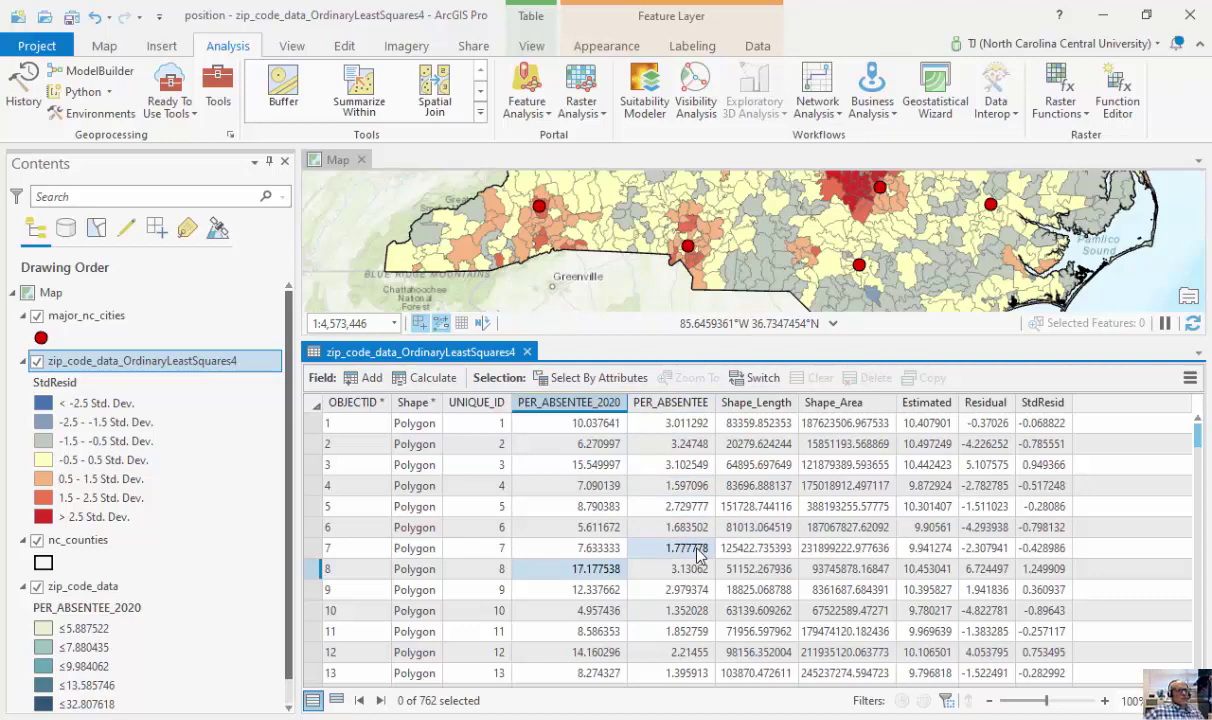
{"action": "left_click", "coordinate": [1040, 569]}
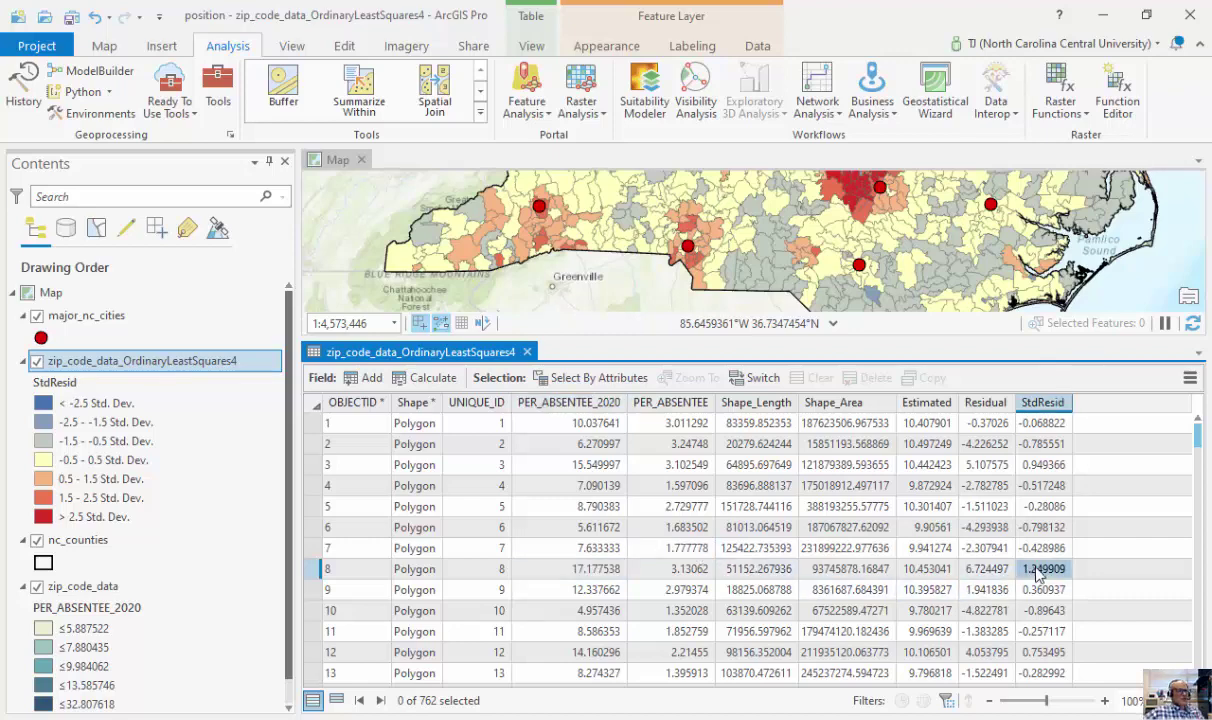
{"action": "left_click", "coordinate": [318, 569]}
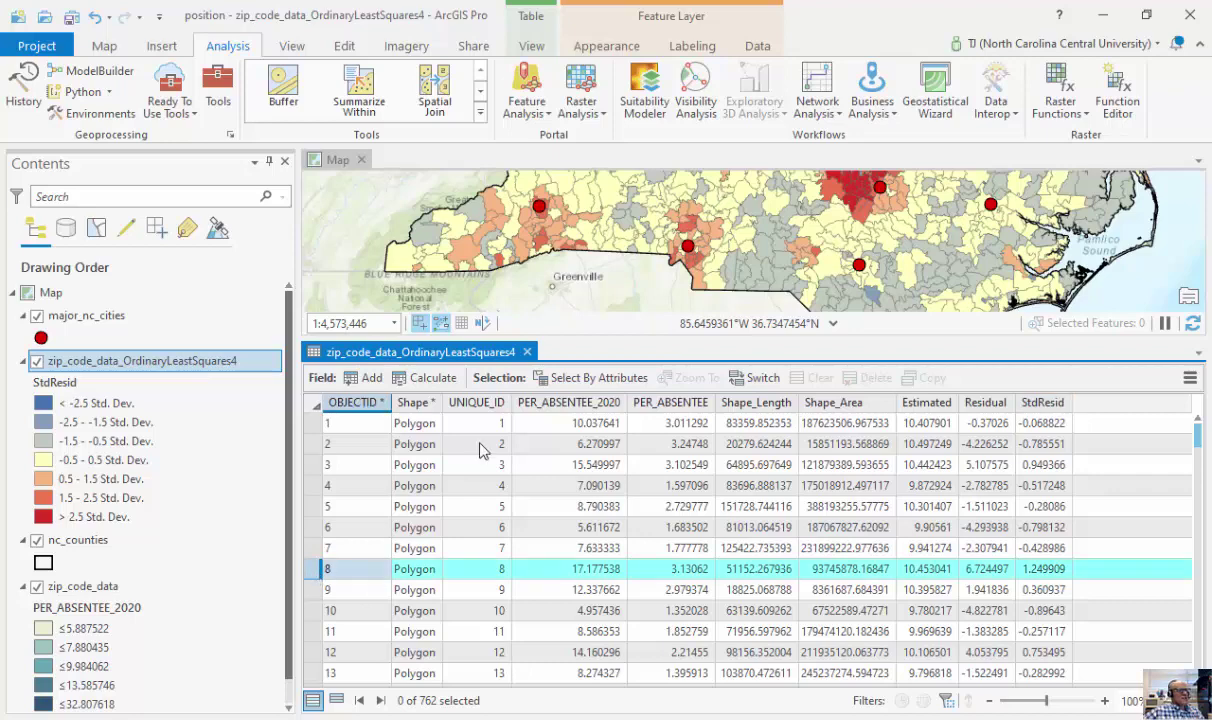
{"action": "left_click_drag", "start_coordinate": [655, 300], "coordinate": [646, 338]}
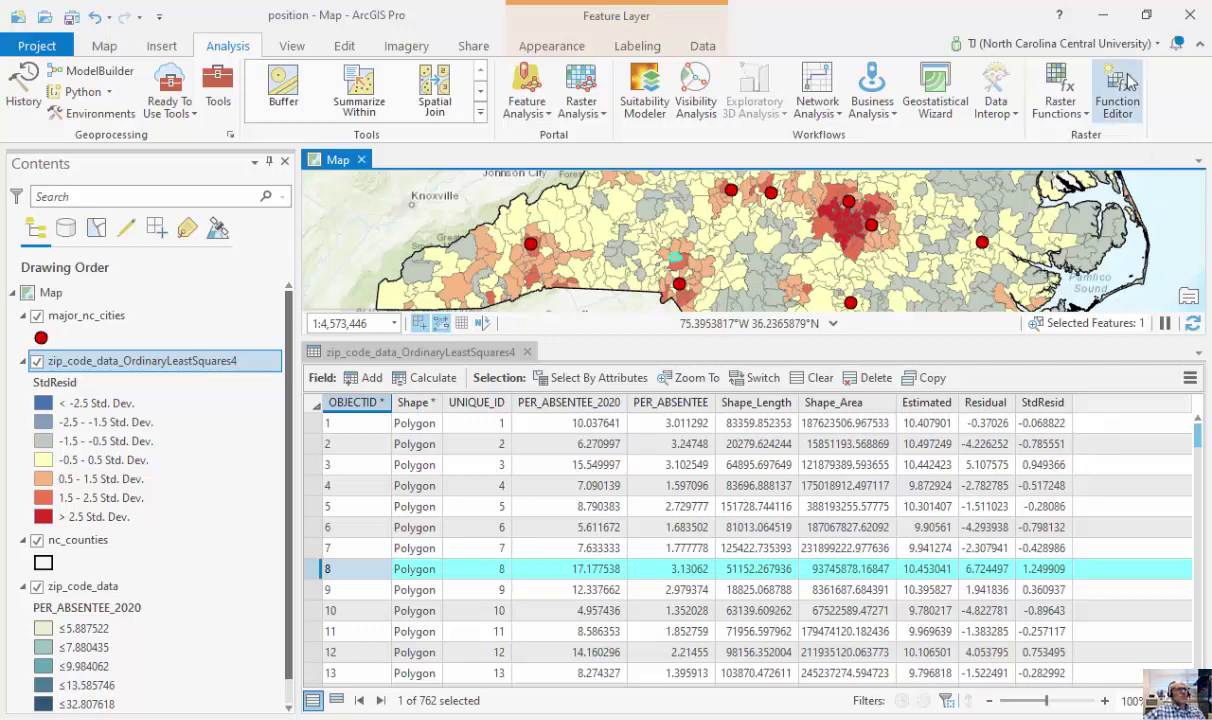
- Minimize the PDF report, close the attribute table and remove the OLS residual layer
{"action": "key", "text": "alt+Tab"}
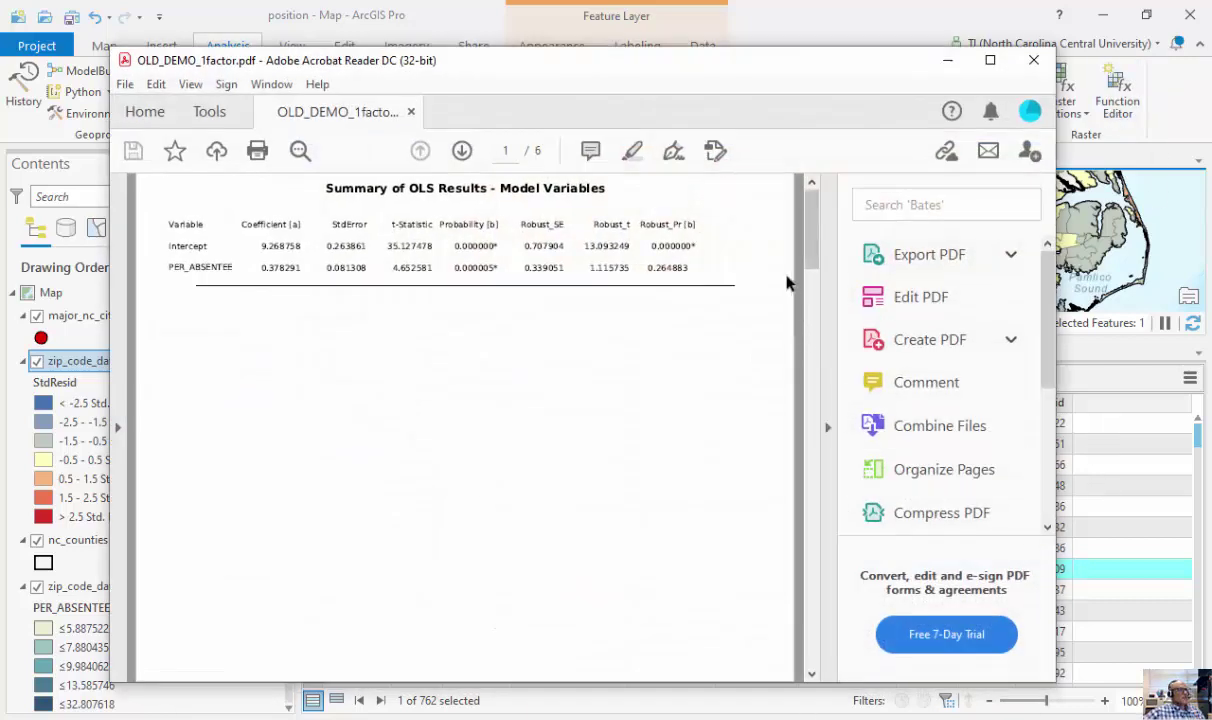
{"action": "left_click", "coordinate": [946, 60]}
{"action": "left_click", "coordinate": [527, 352]}
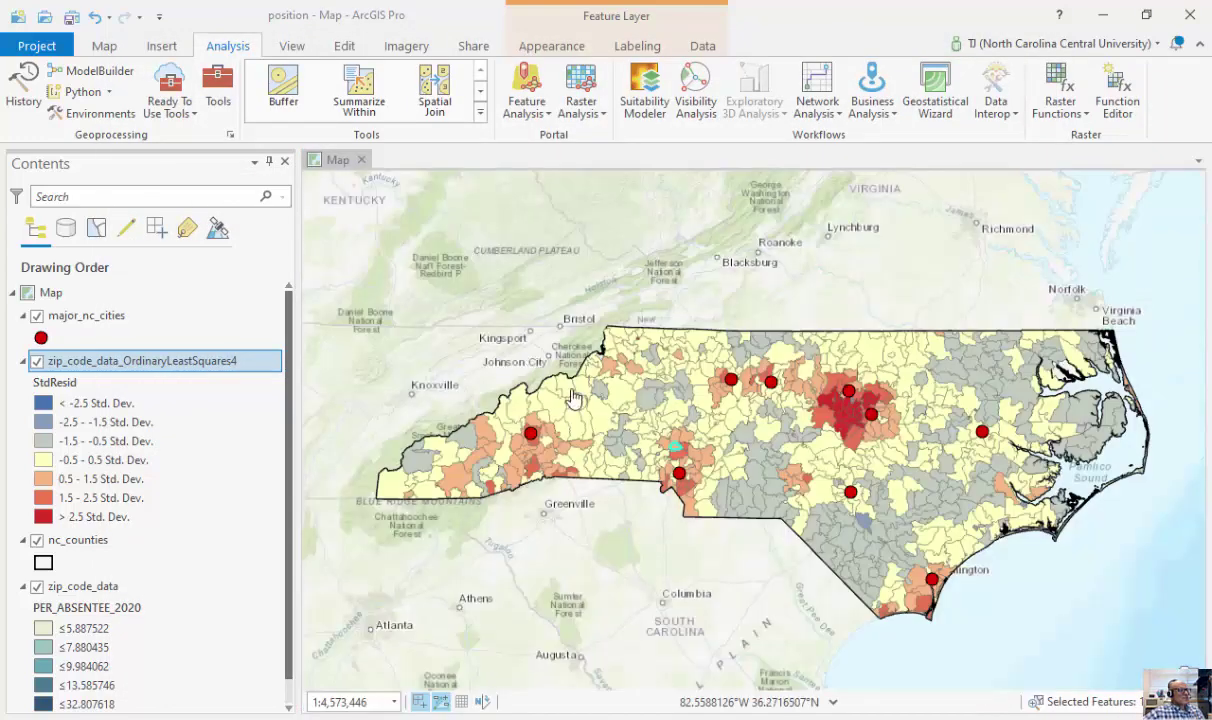
{"action": "left_click", "coordinate": [37, 361]}
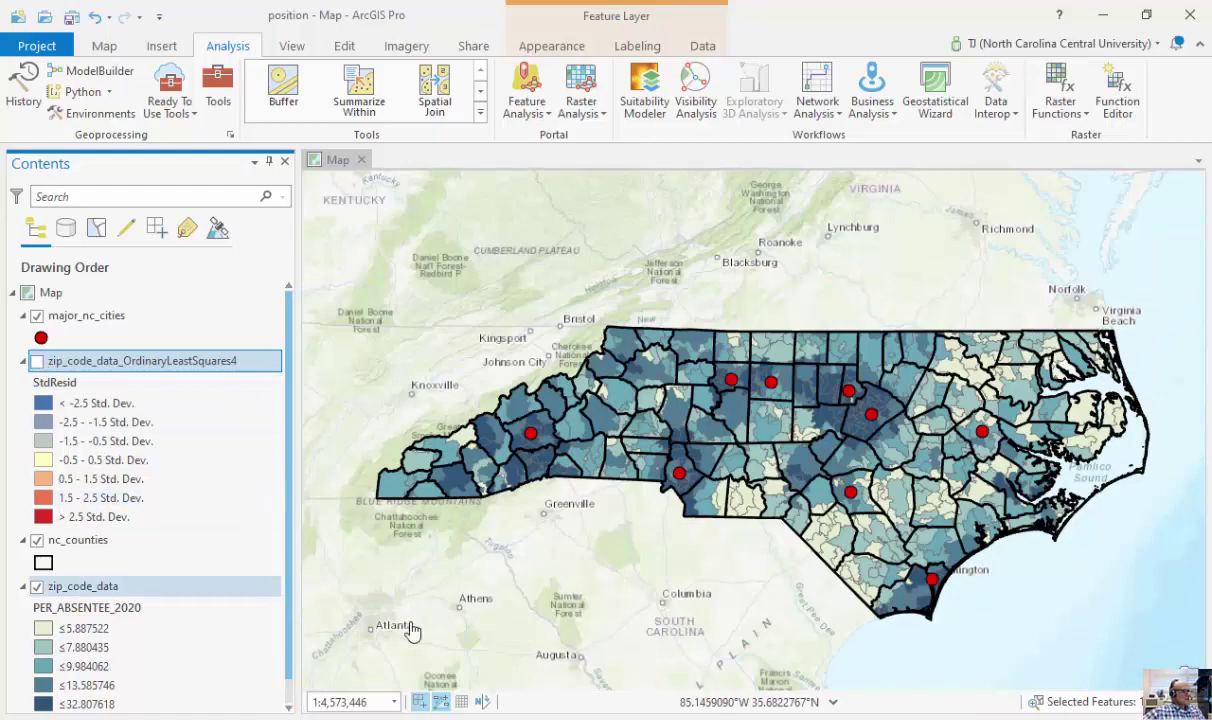
{"action": "key", "text": "alt+Tab"}
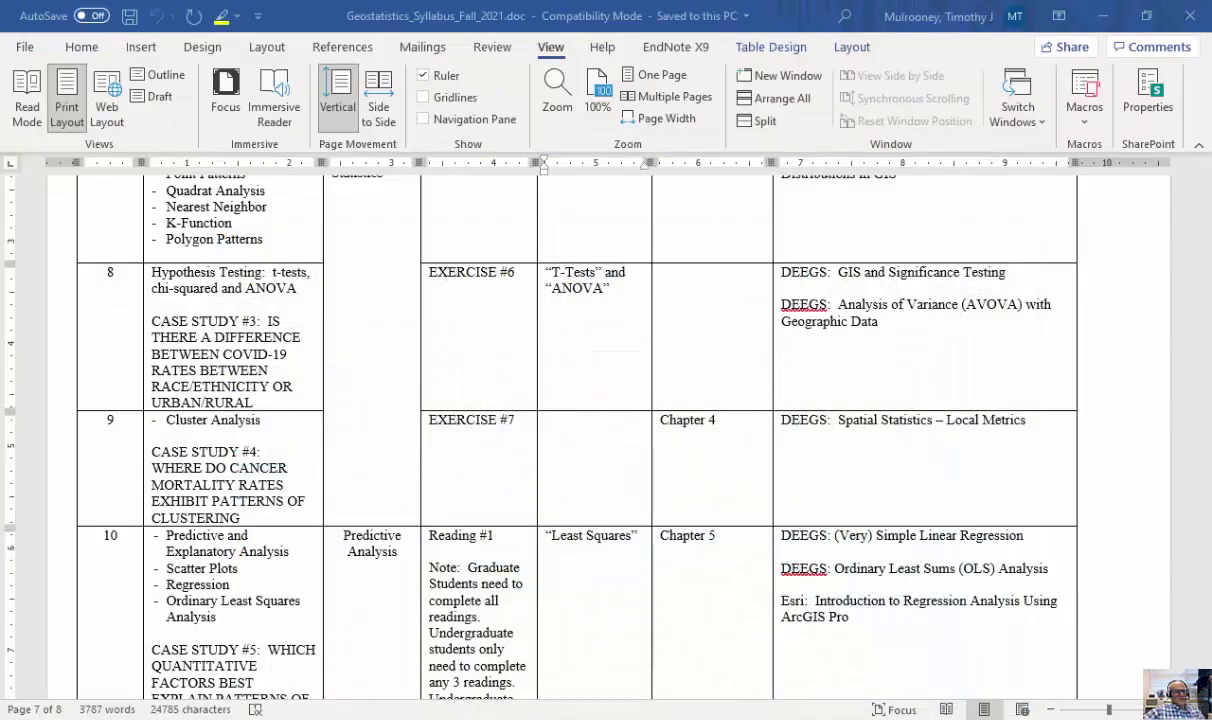
{"action": "left_click", "coordinate": [660, 650]}
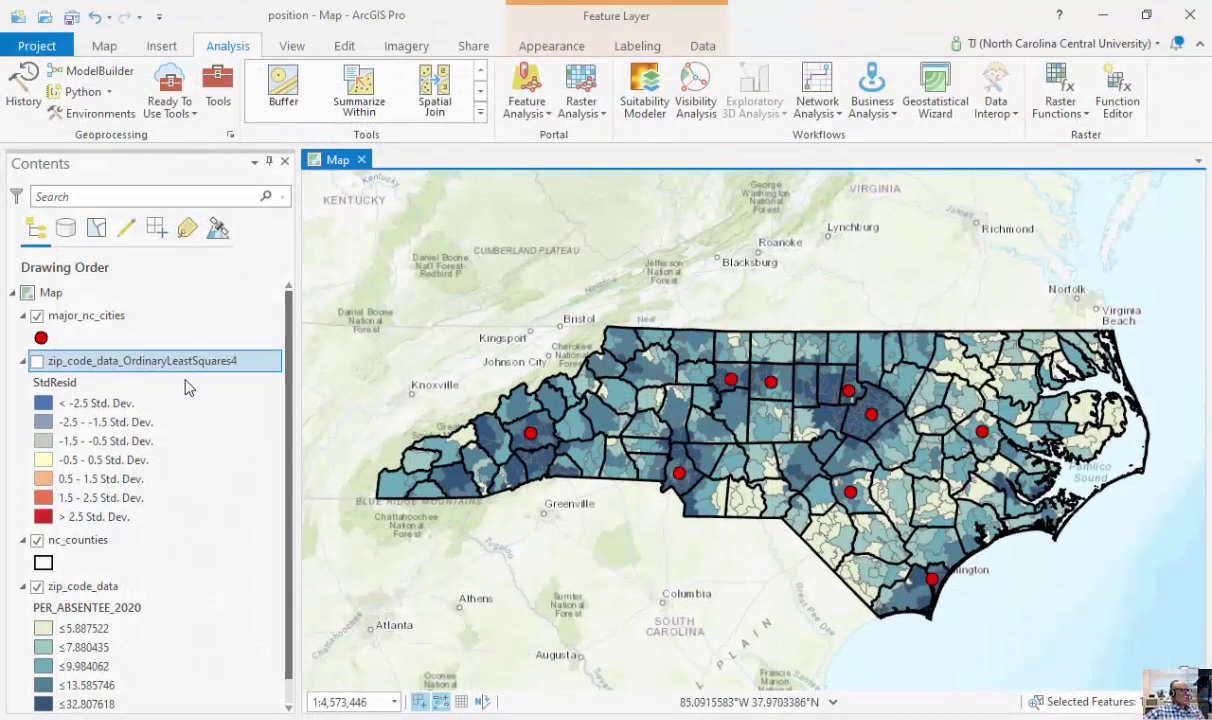
{"action": "right_click", "coordinate": [142, 362]}
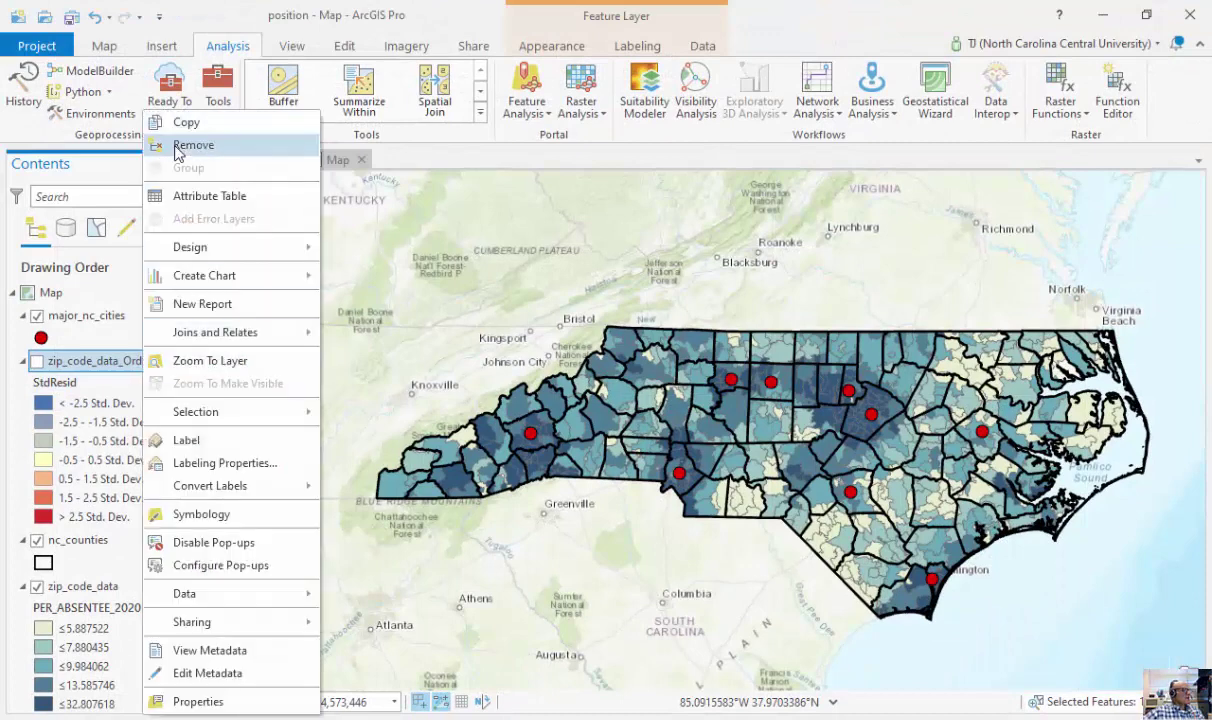
{"action": "left_click", "coordinate": [178, 148]}
- Symbolize zip_code_data with graduated colors by COVID_RATE_06142021
{"action": "double_click", "coordinate": [108, 408]}
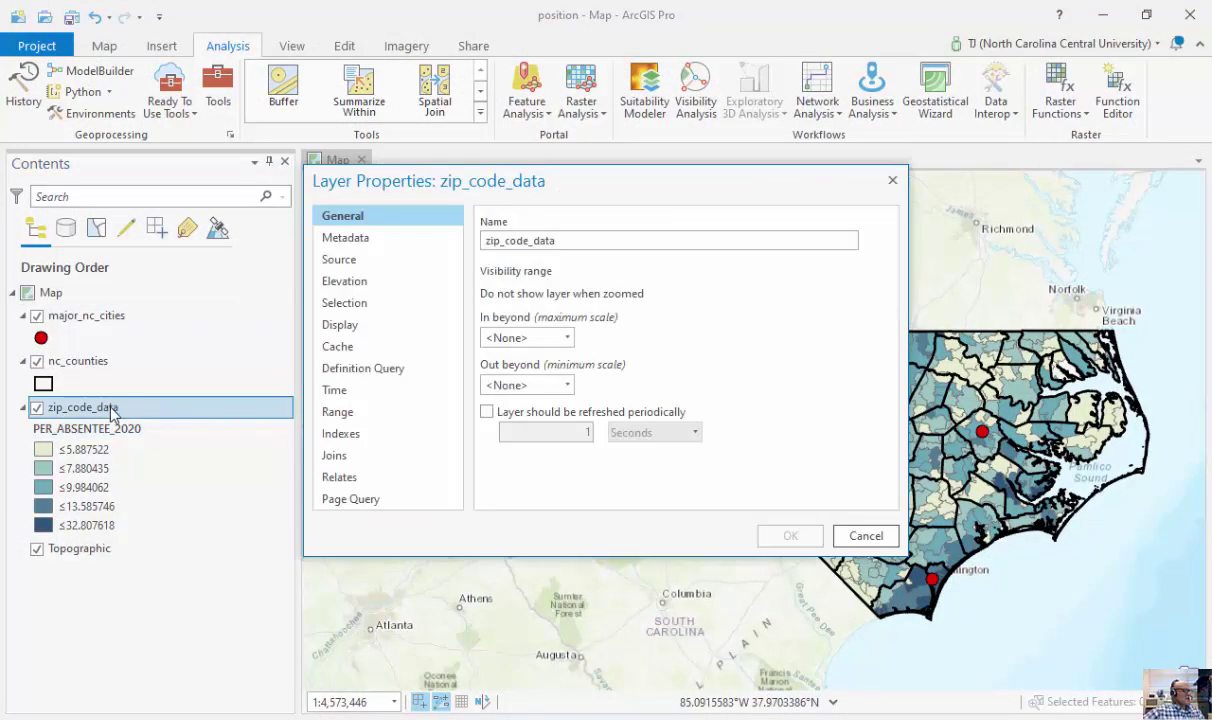
{"action": "left_click", "coordinate": [892, 180]}
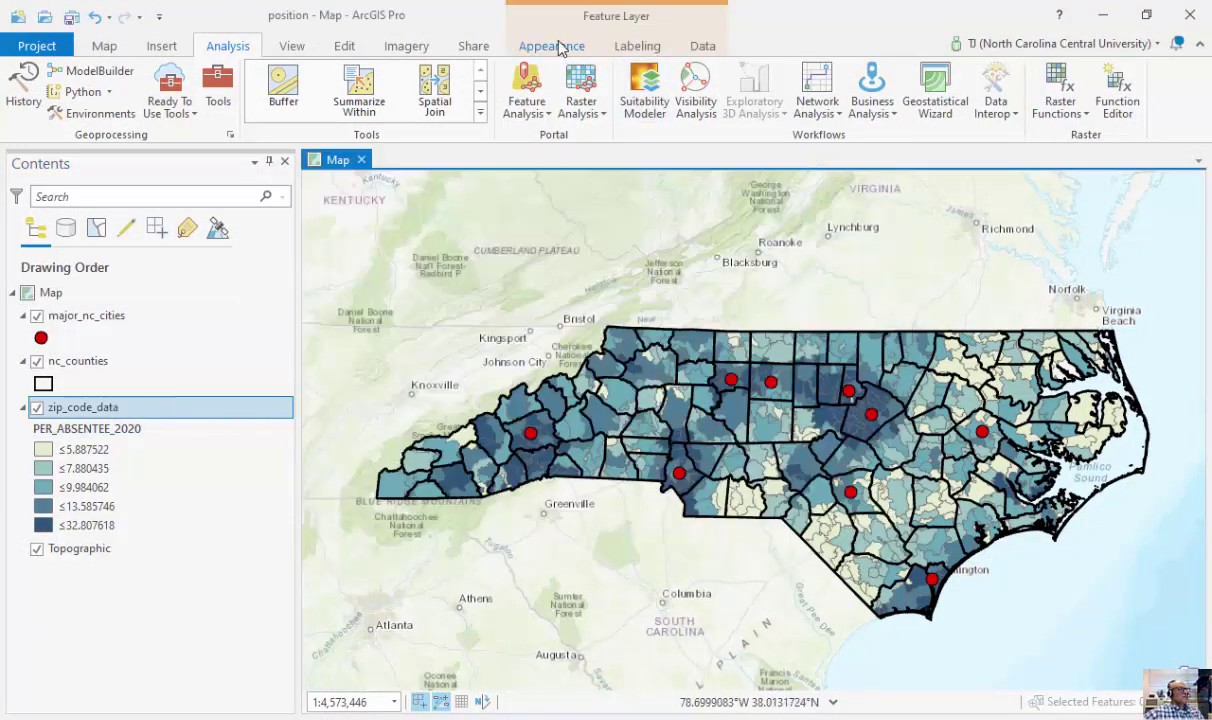
{"action": "left_click", "coordinate": [556, 46]}
{"action": "left_click", "coordinate": [432, 90]}
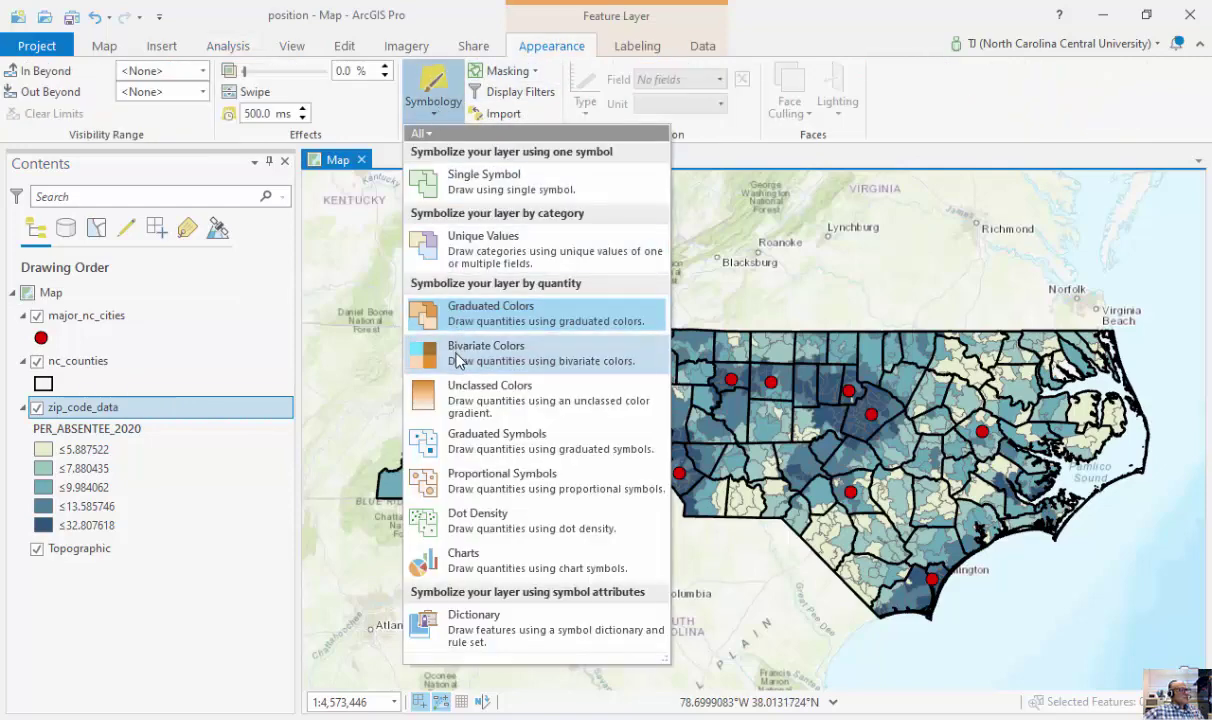
{"action": "left_click", "coordinate": [430, 315]}
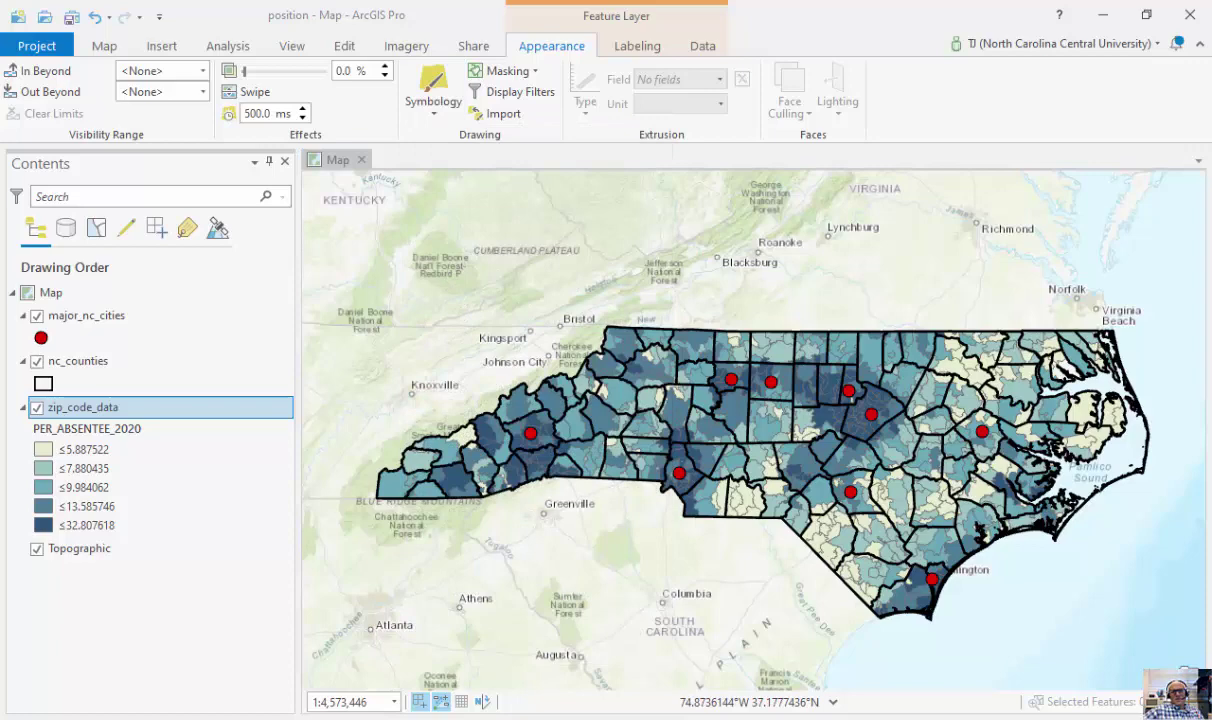
{"action": "left_click_drag", "start_coordinate": [857, 165], "coordinate": [372, 29]}
{"action": "left_click", "coordinate": [473, 154]}
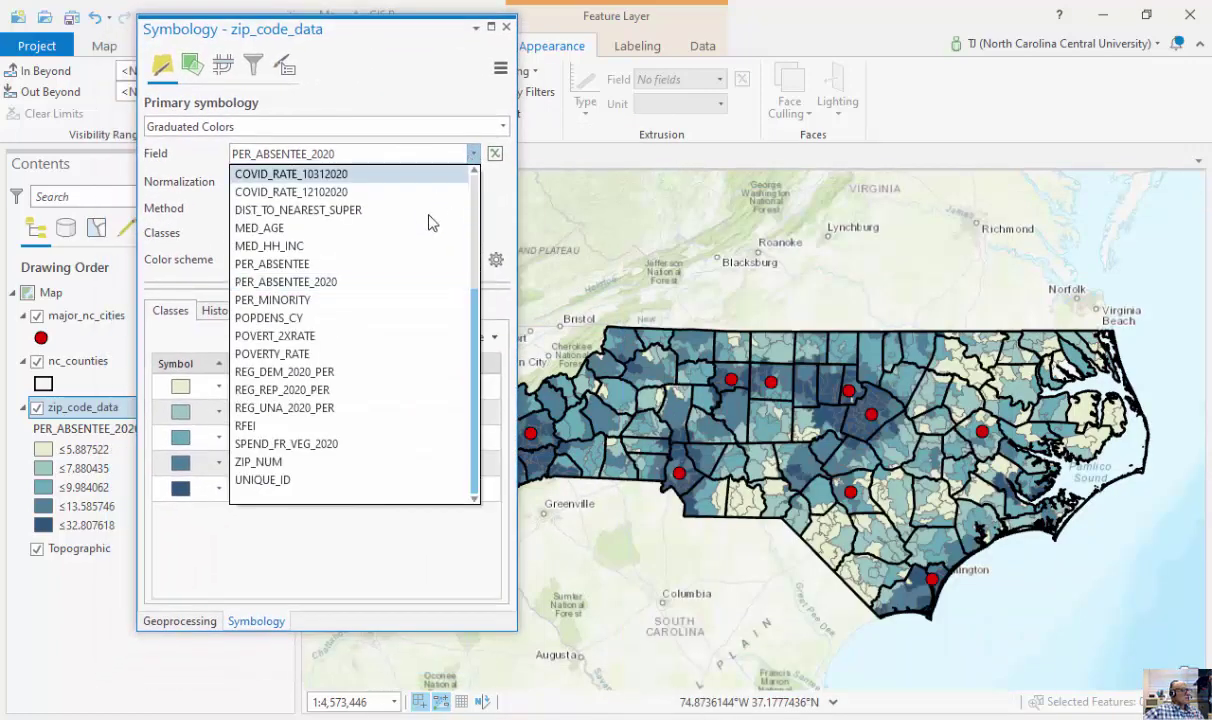
{"action": "scroll", "coordinate": [405, 330], "scroll_direction": "up", "scroll_amount": 3}
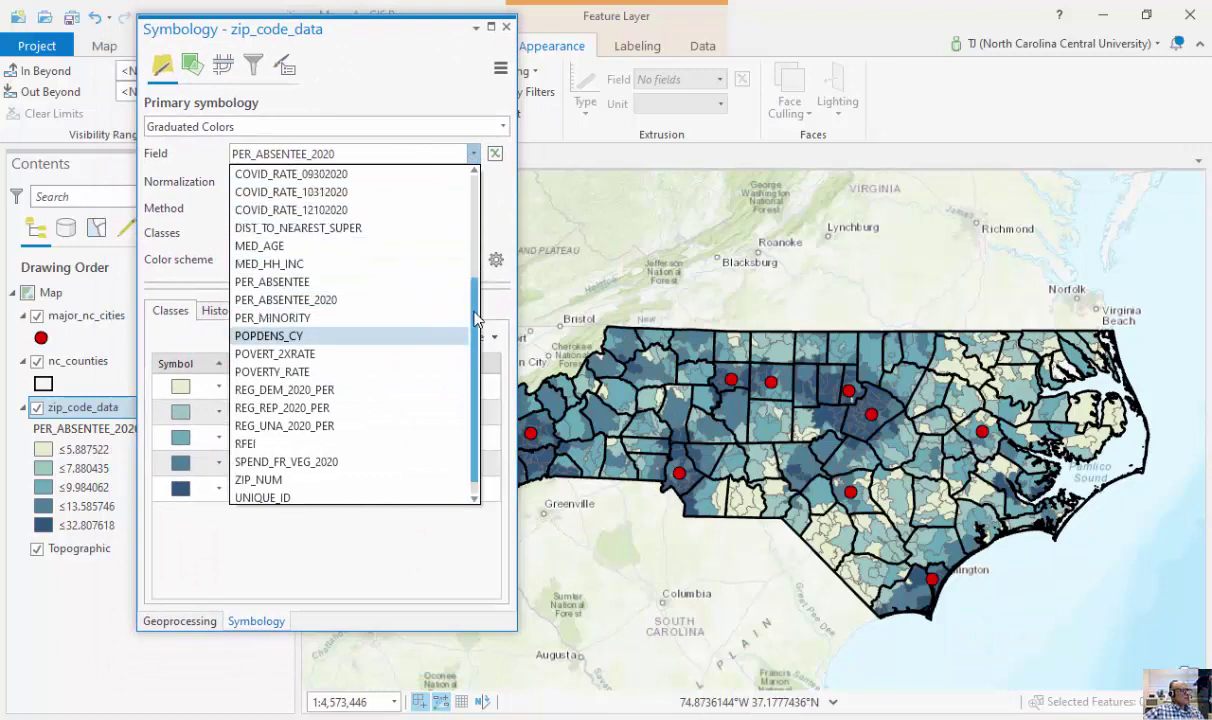
{"action": "left_click", "coordinate": [360, 246]}
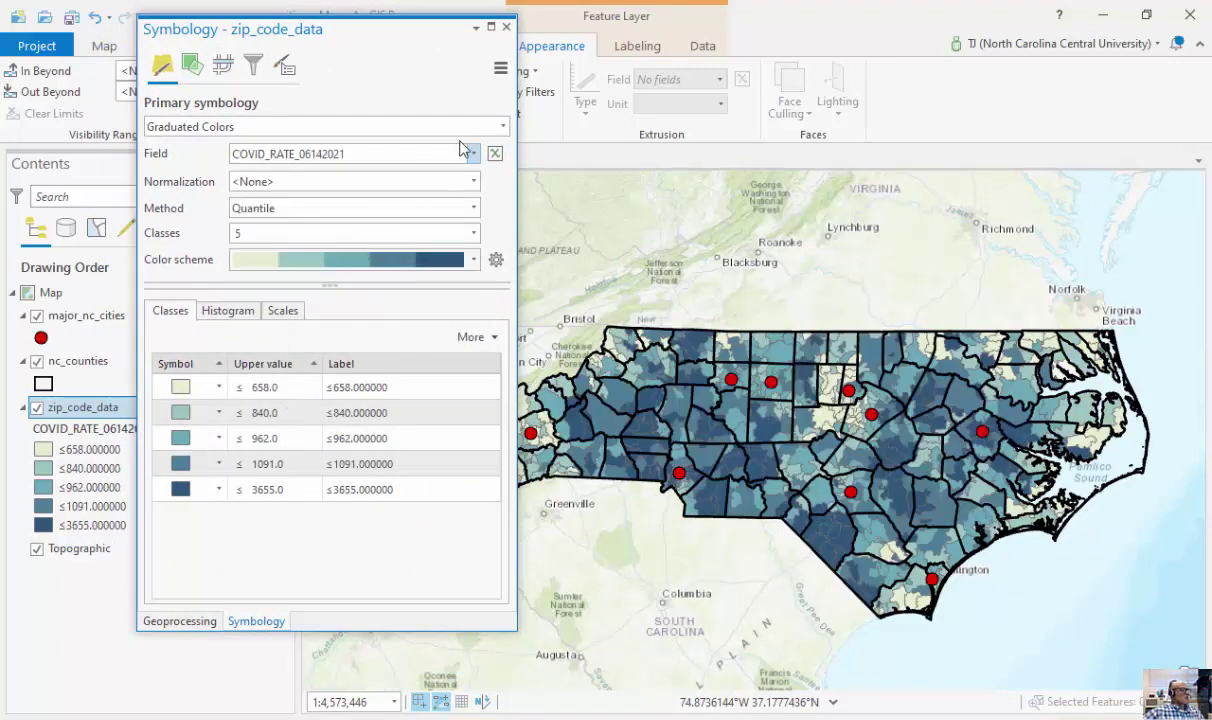
{"action": "left_click", "coordinate": [506, 28]}
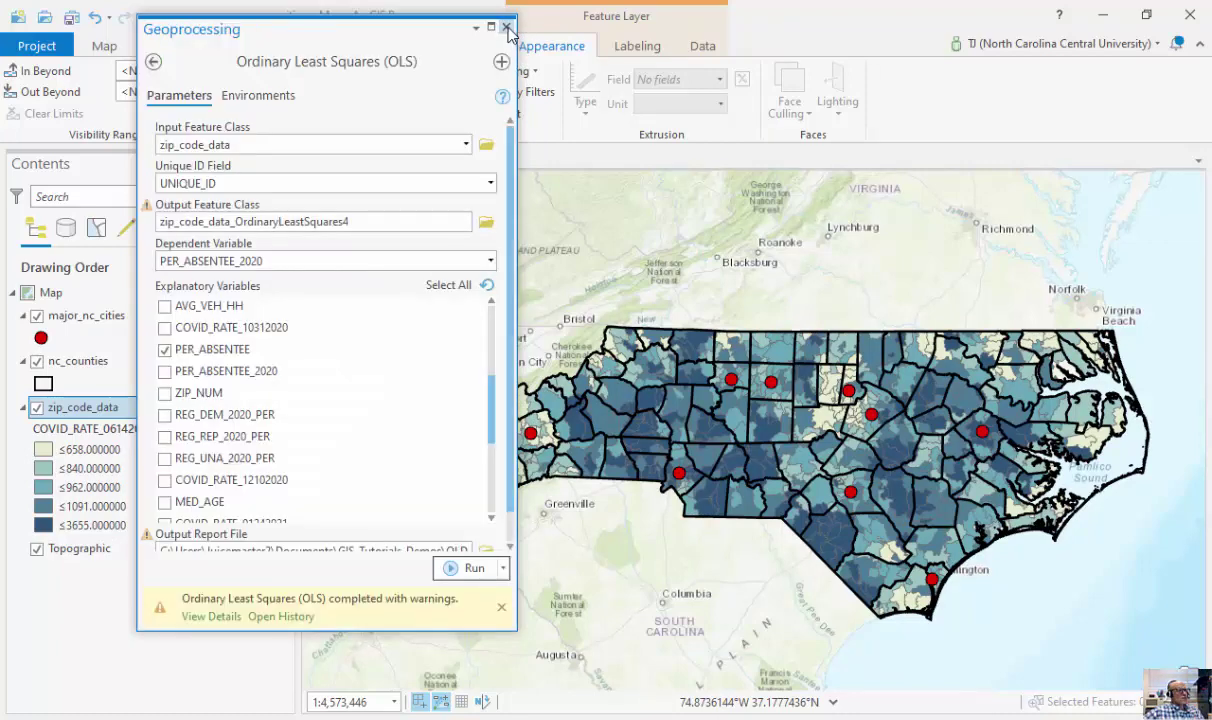
{"action": "left_click", "coordinate": [506, 28]}
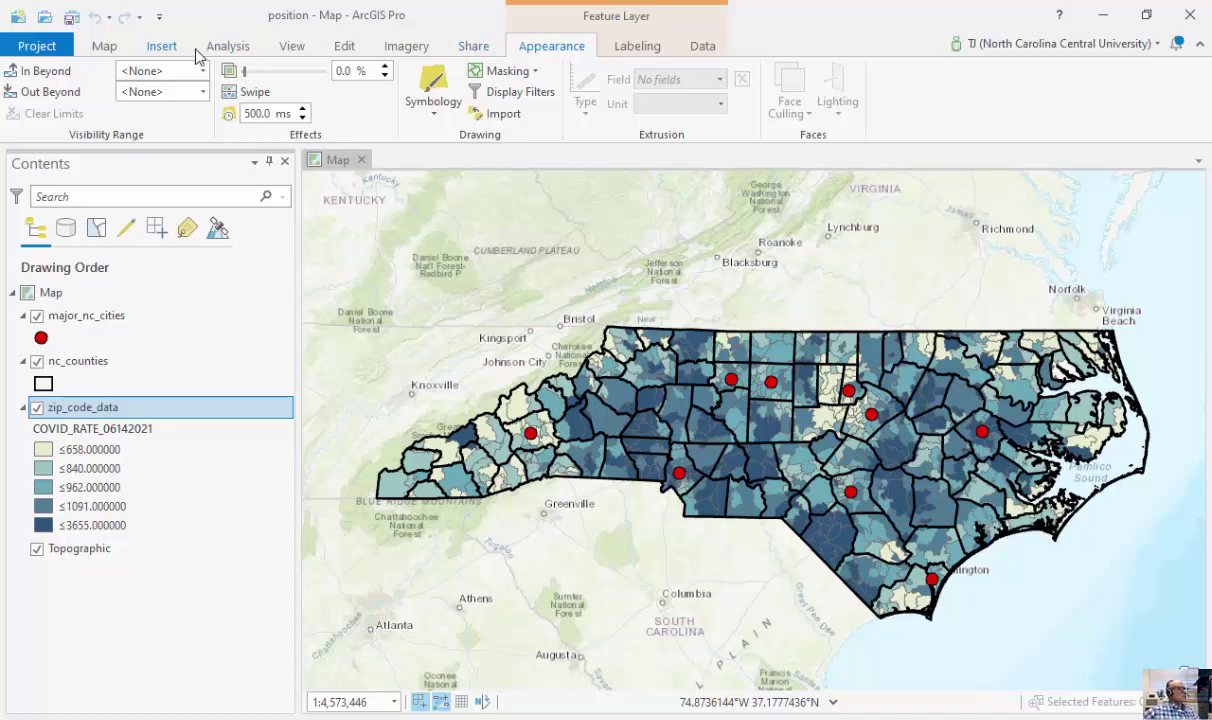
- Find Ordinary Least Squares by searching OLS; set input zip_code_data and ID field UNIQUE_ID
{"action": "left_click", "coordinate": [228, 47]}
{"action": "left_click", "coordinate": [208, 100]}
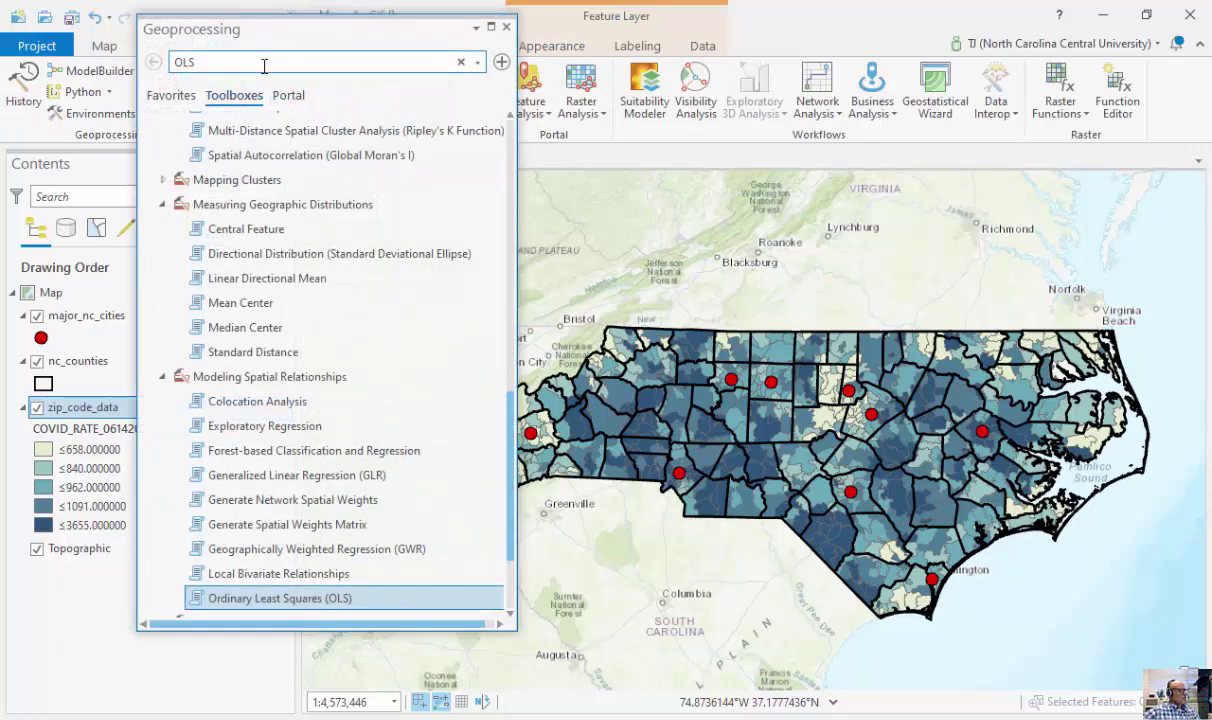
{"action": "left_click", "coordinate": [278, 62]}
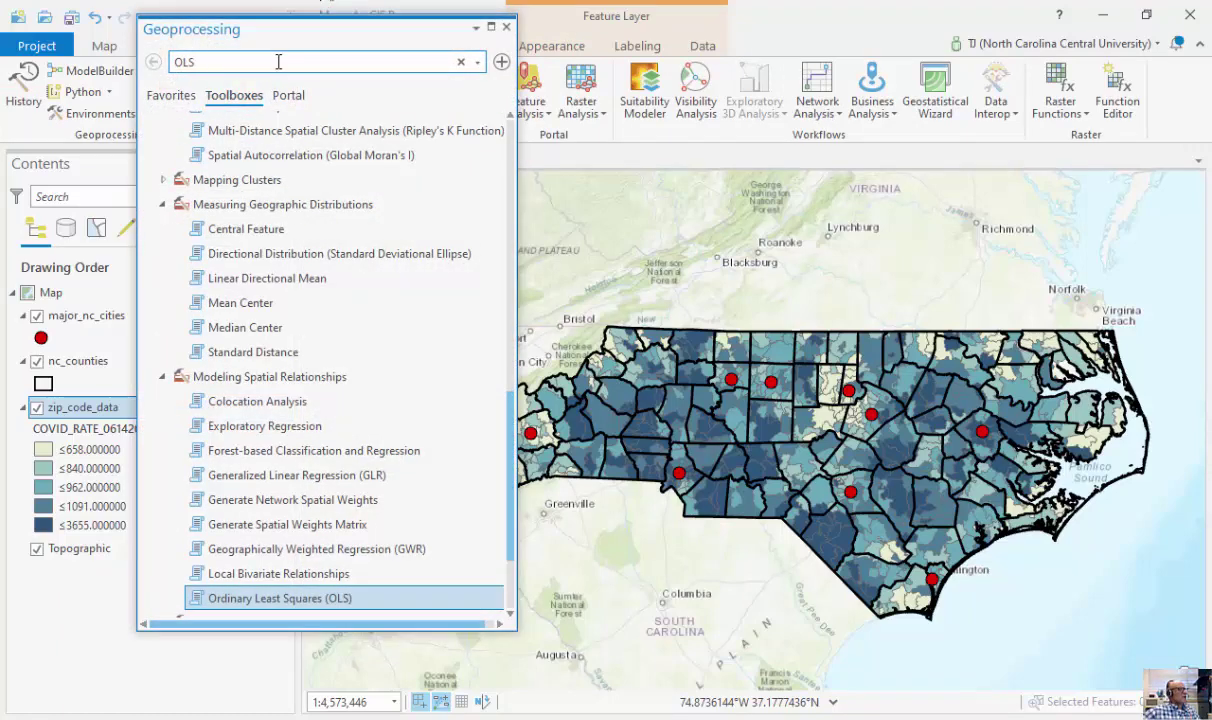
{"action": "key", "text": "Return"}
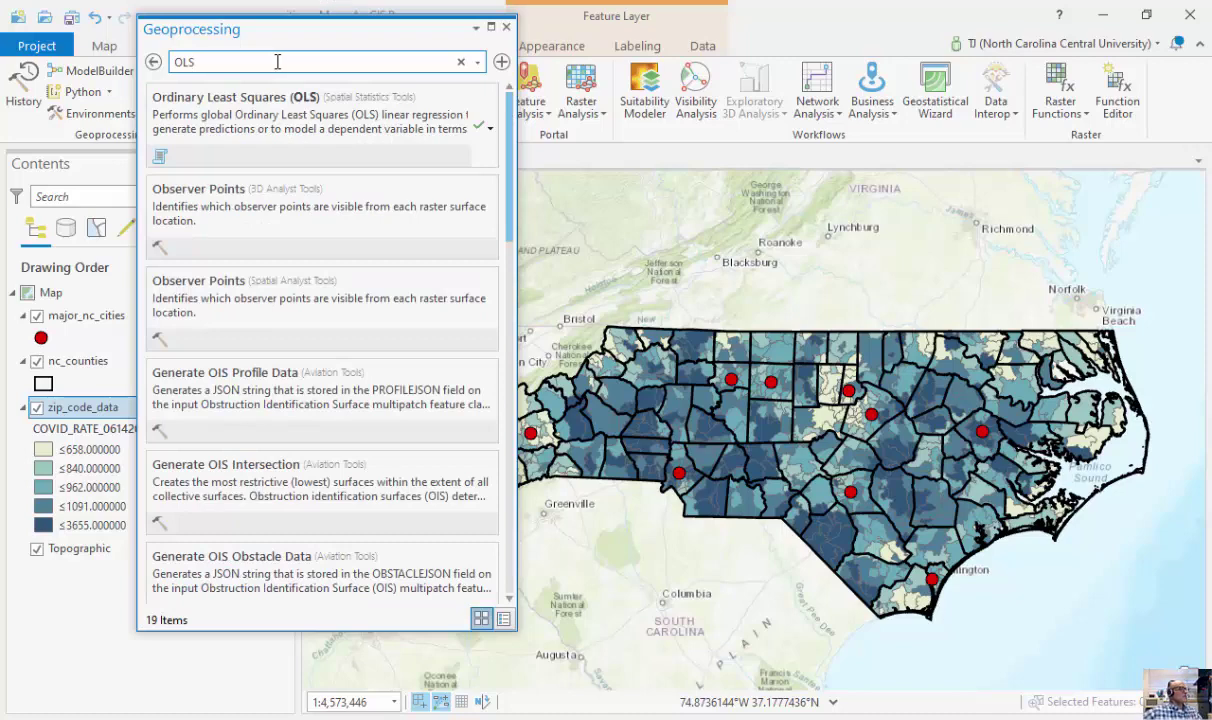
{"action": "left_click", "coordinate": [277, 105]}
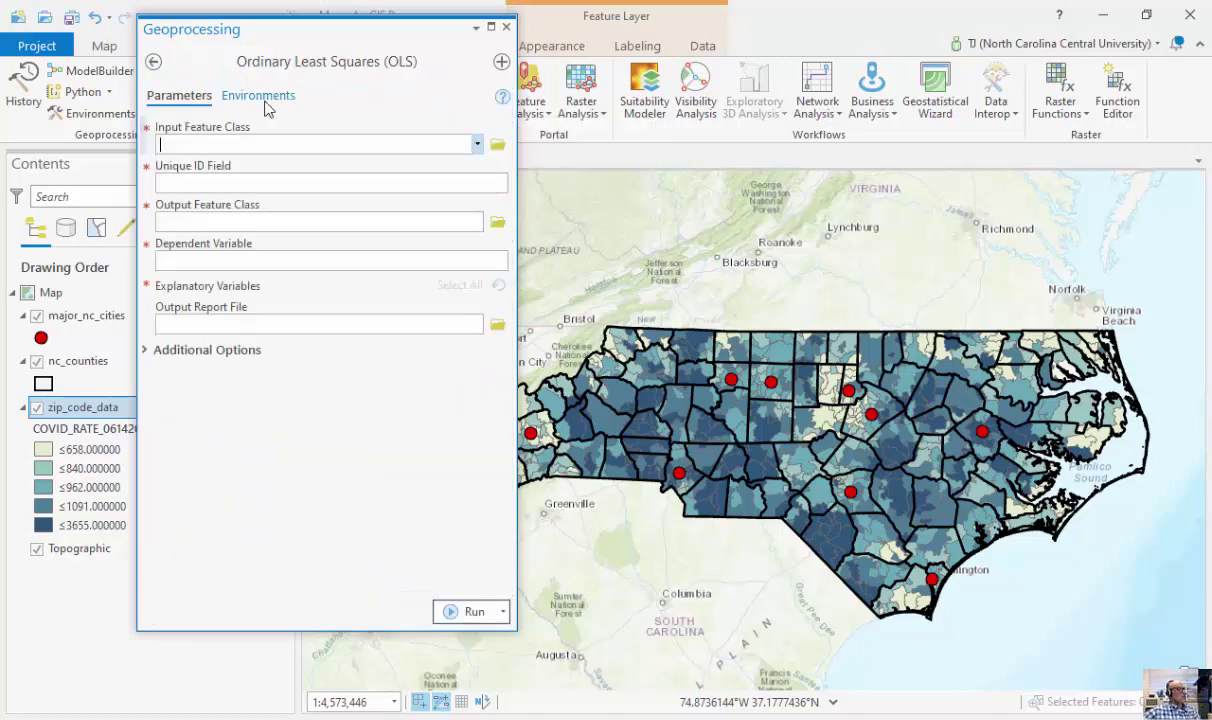
{"action": "left_click_drag", "start_coordinate": [330, 29], "coordinate": [705, 45]}
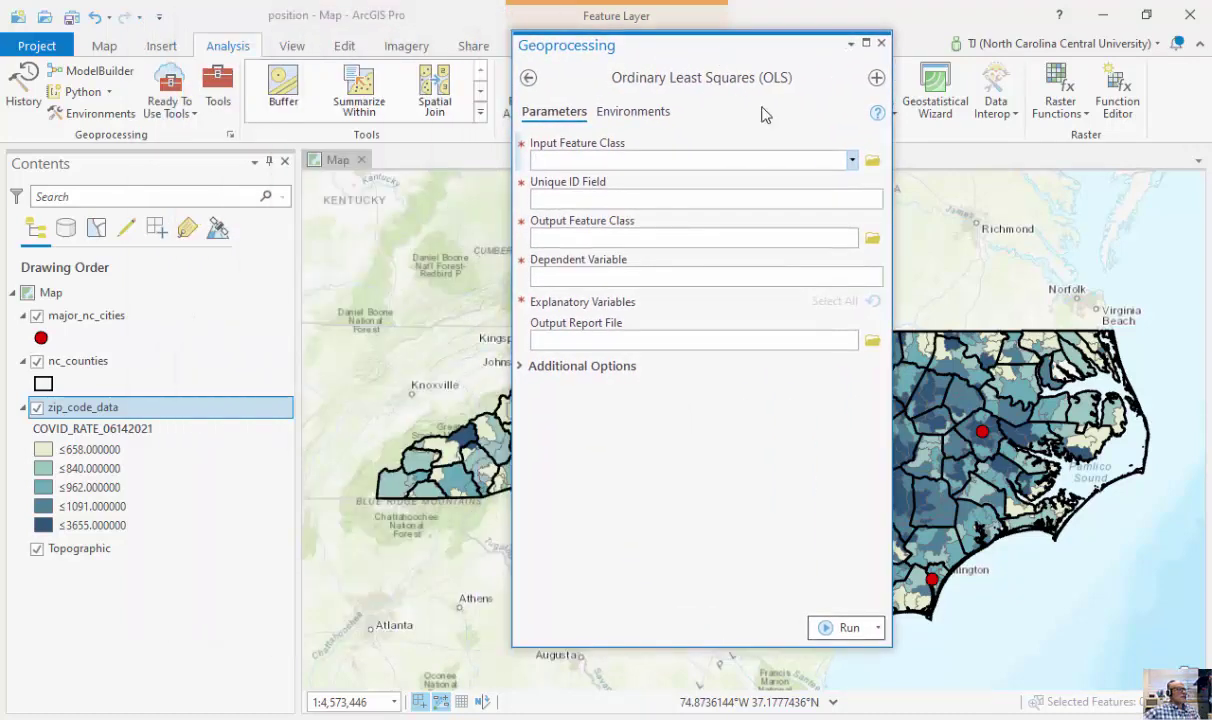
{"action": "left_click", "coordinate": [850, 161]}
{"action": "left_click", "coordinate": [612, 222]}
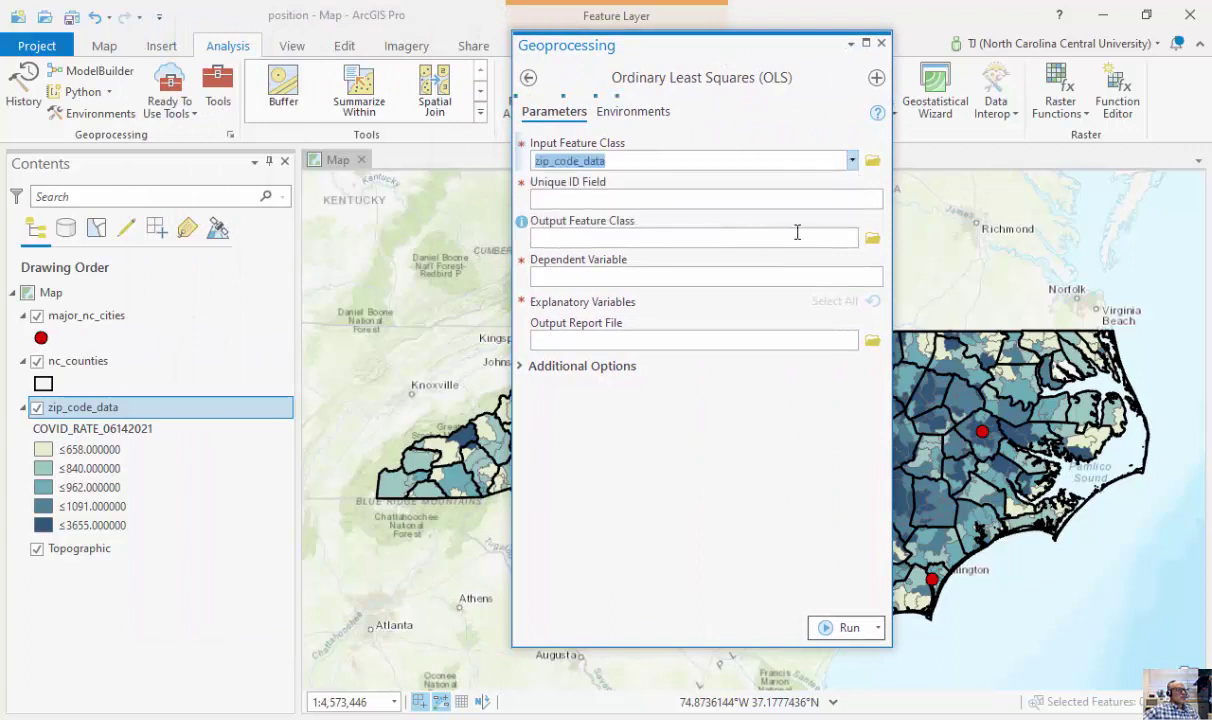
{"action": "left_click", "coordinate": [876, 200]}
{"action": "left_click", "coordinate": [692, 241]}
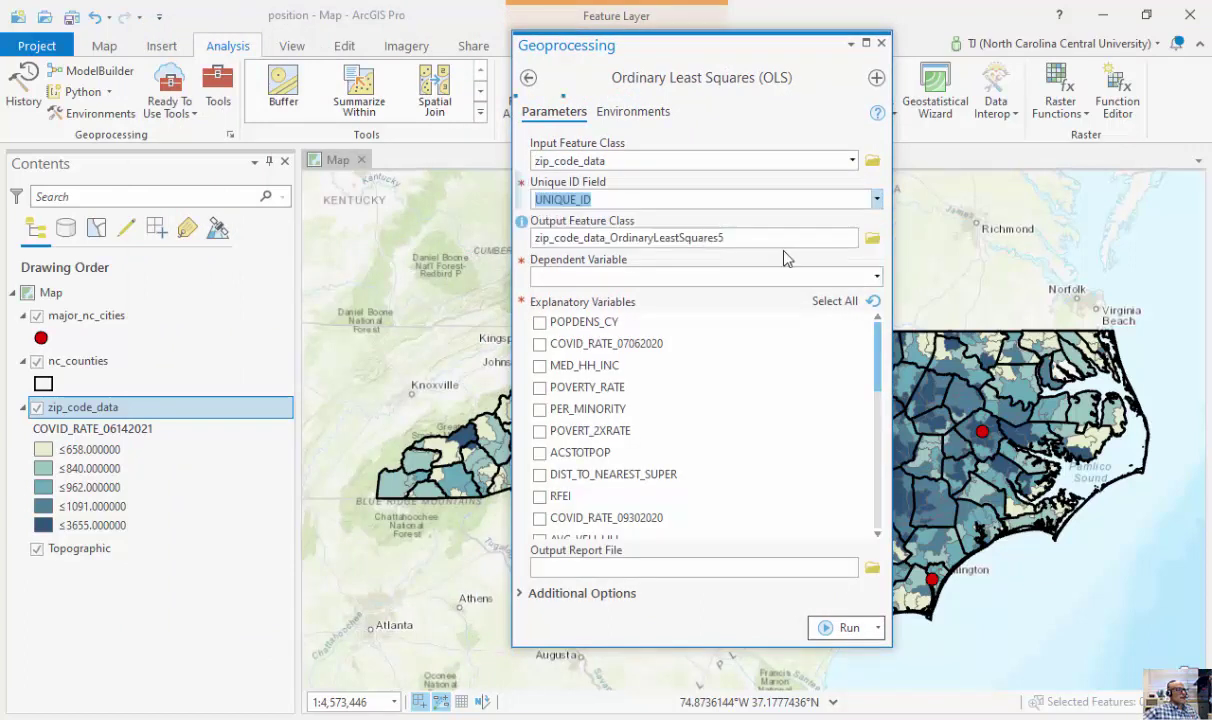
- Set COVID_RATE_06142021 as dependent; add POPDENS_CY, MED_HH_INC, POVERTY_RATE, PER_MINORITY as explanatory variables
{"action": "left_click", "coordinate": [876, 277]}
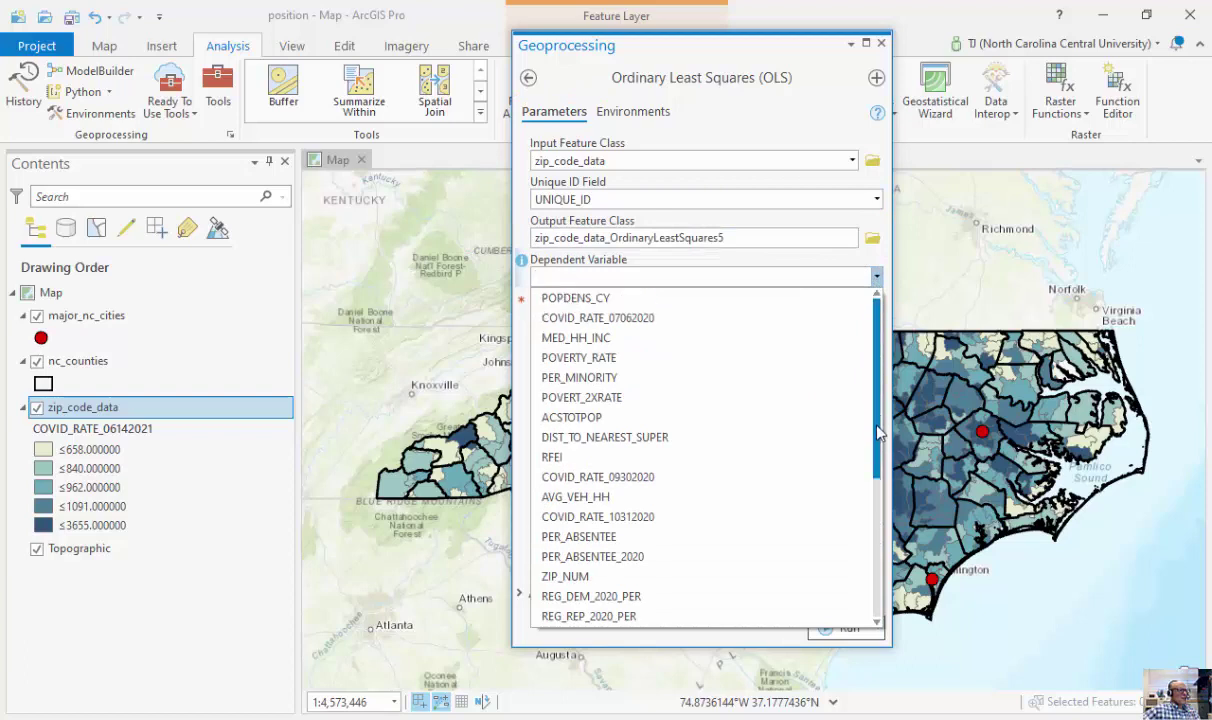
{"action": "left_click_drag", "start_coordinate": [878, 440], "coordinate": [878, 565]}
{"action": "left_click", "coordinate": [687, 578]}
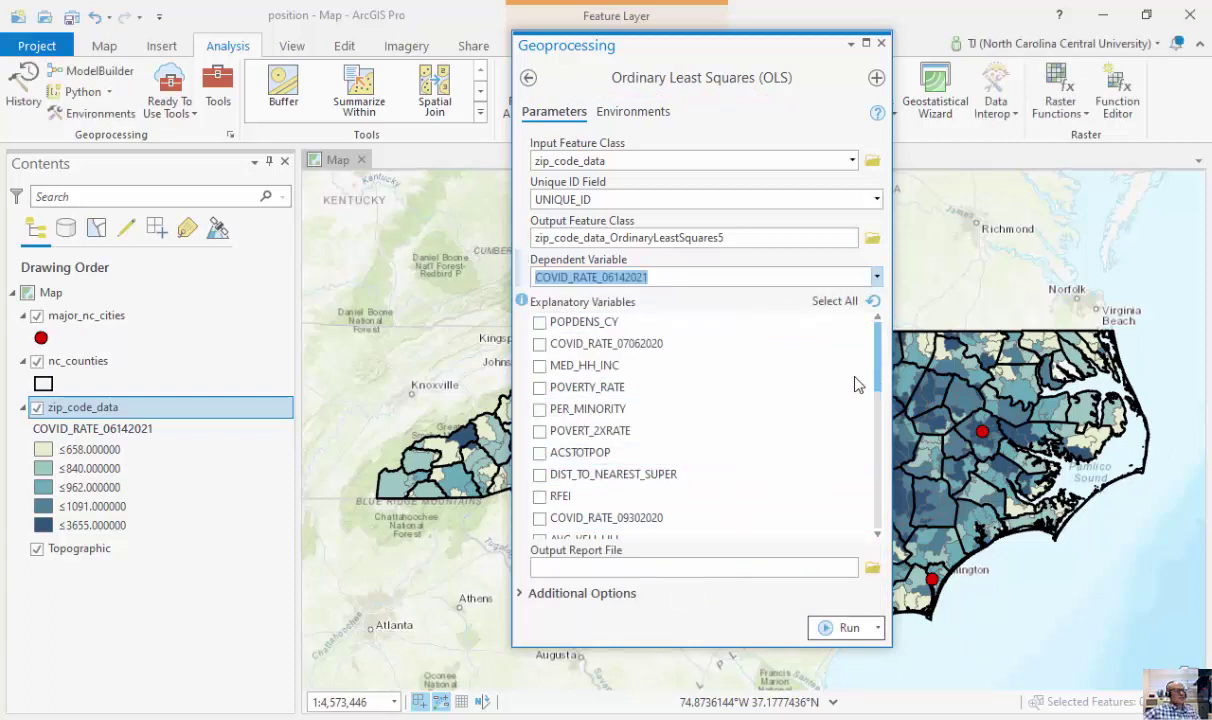
{"action": "left_click", "coordinate": [540, 323]}
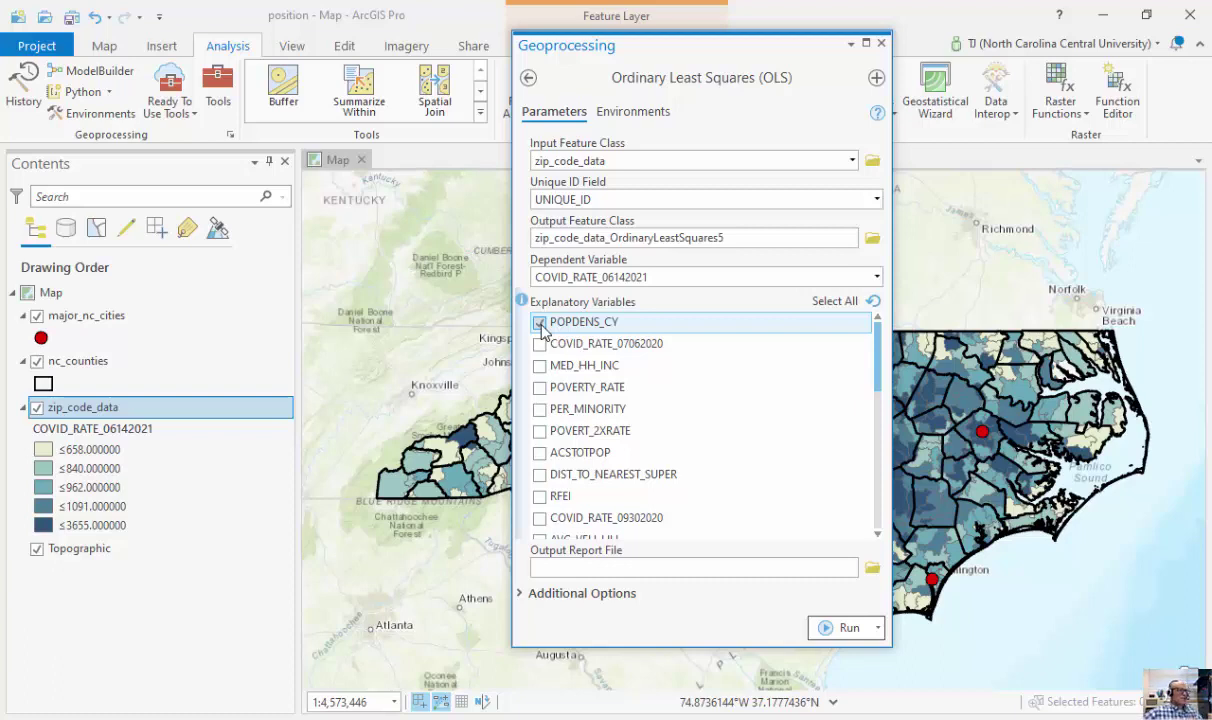
{"action": "left_click", "coordinate": [540, 366]}
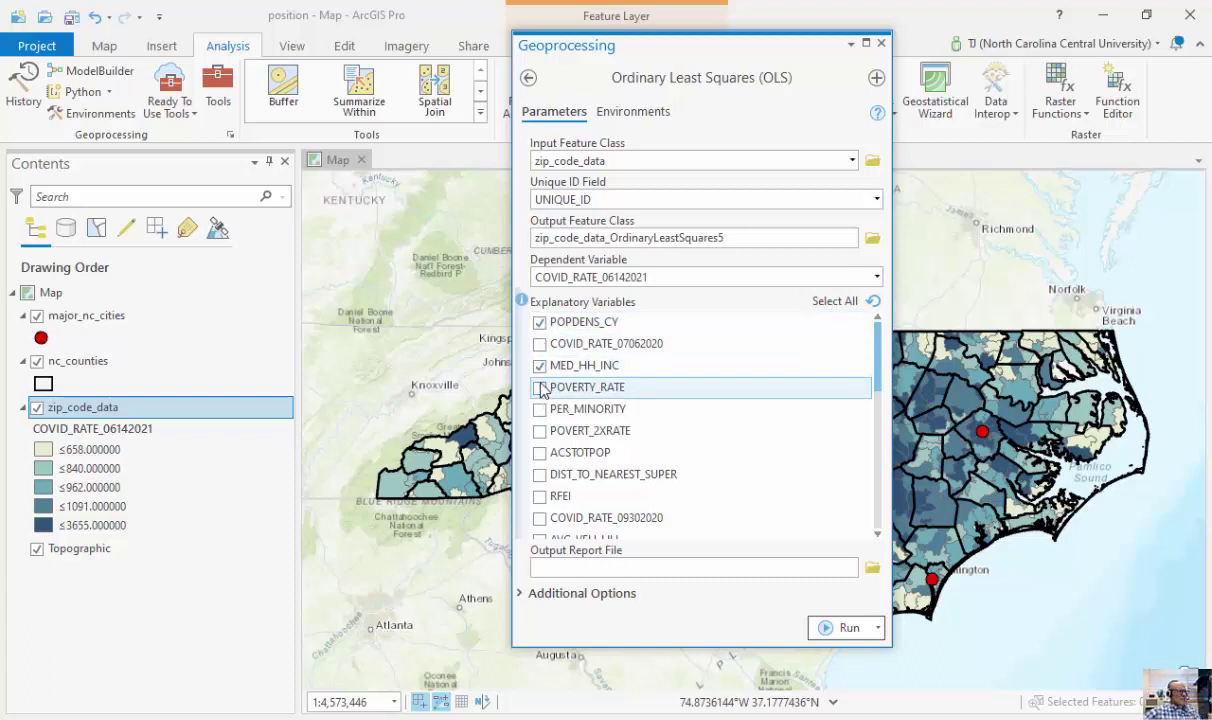
{"action": "left_click", "coordinate": [540, 387]}
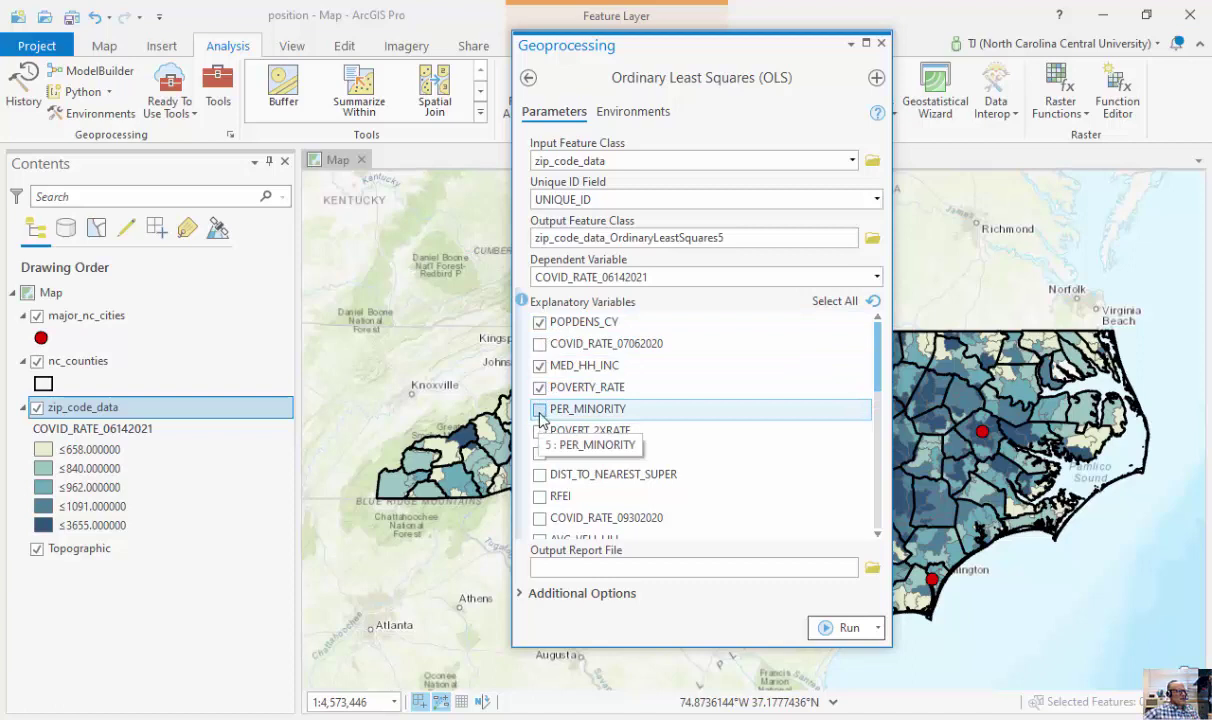
{"action": "left_click", "coordinate": [540, 410]}
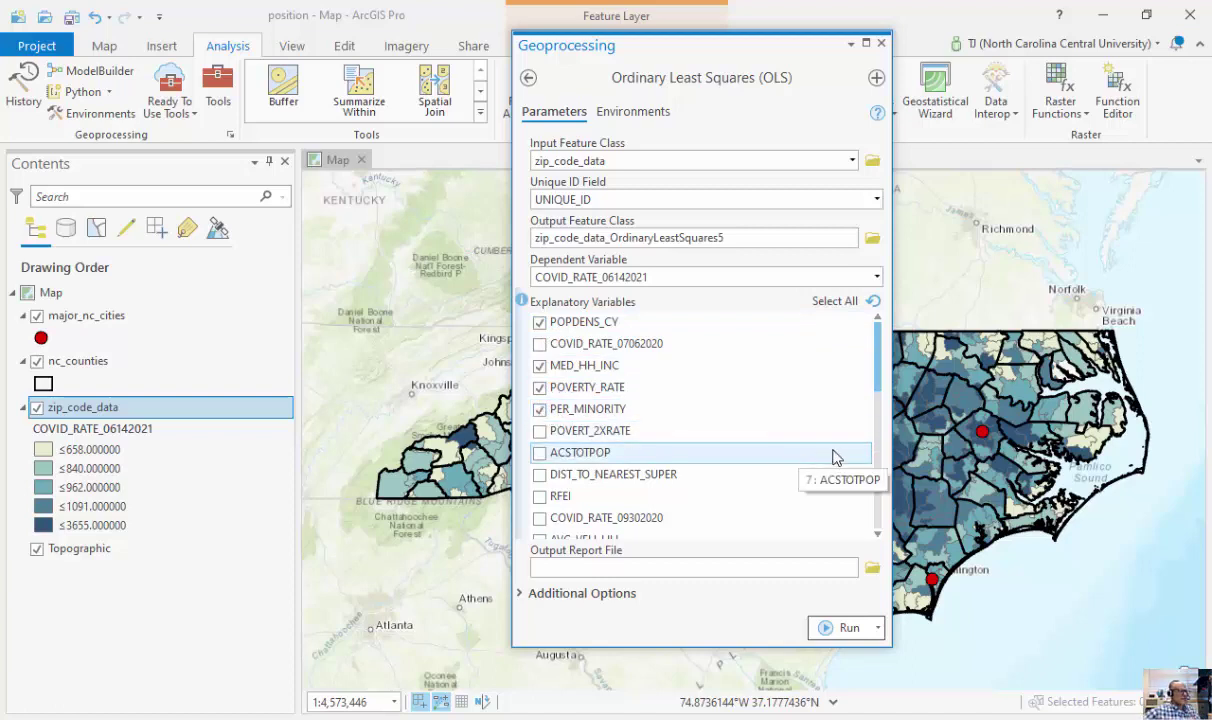
- Also add AVG_VEH_HH, MED_AGE, REG_DEM_2020_PER, REG_REP_2020_PER and REG_UNA_2020_PER as explanatory variables
{"action": "scroll", "coordinate": [878, 420], "scroll_direction": "down", "scroll_amount": 3}
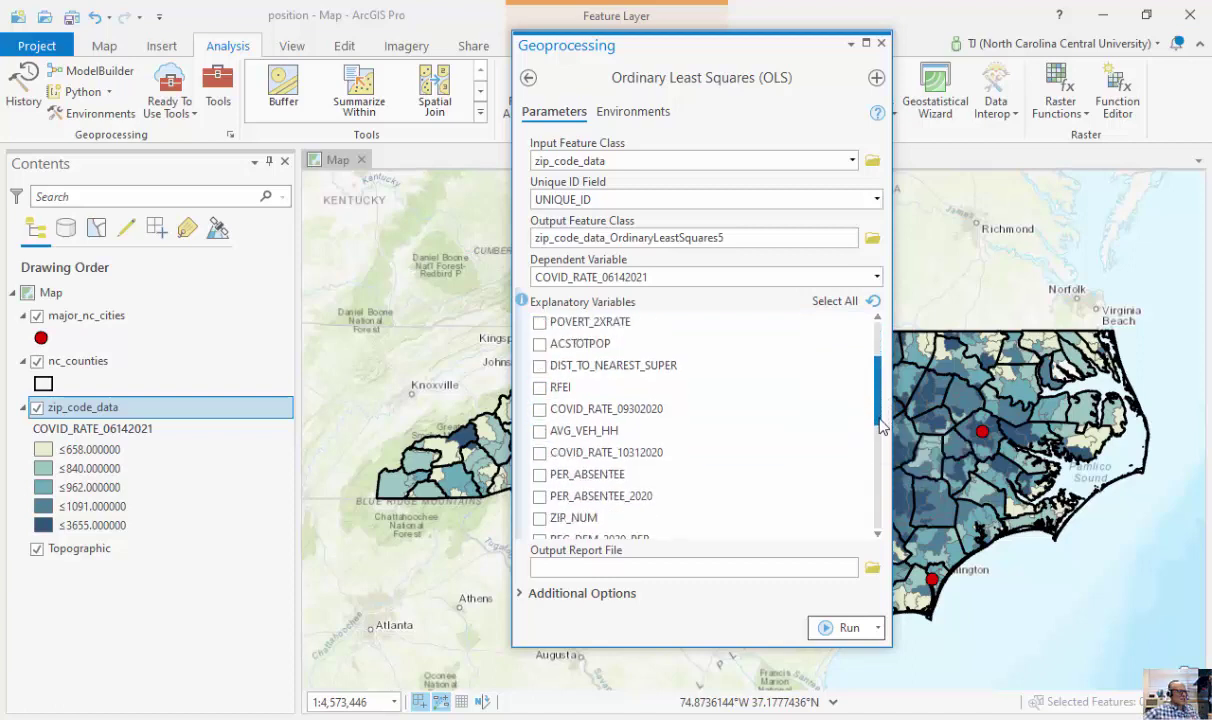
{"action": "scroll", "coordinate": [880, 428], "scroll_direction": "down", "scroll_amount": 1}
{"action": "left_click", "coordinate": [540, 409]}
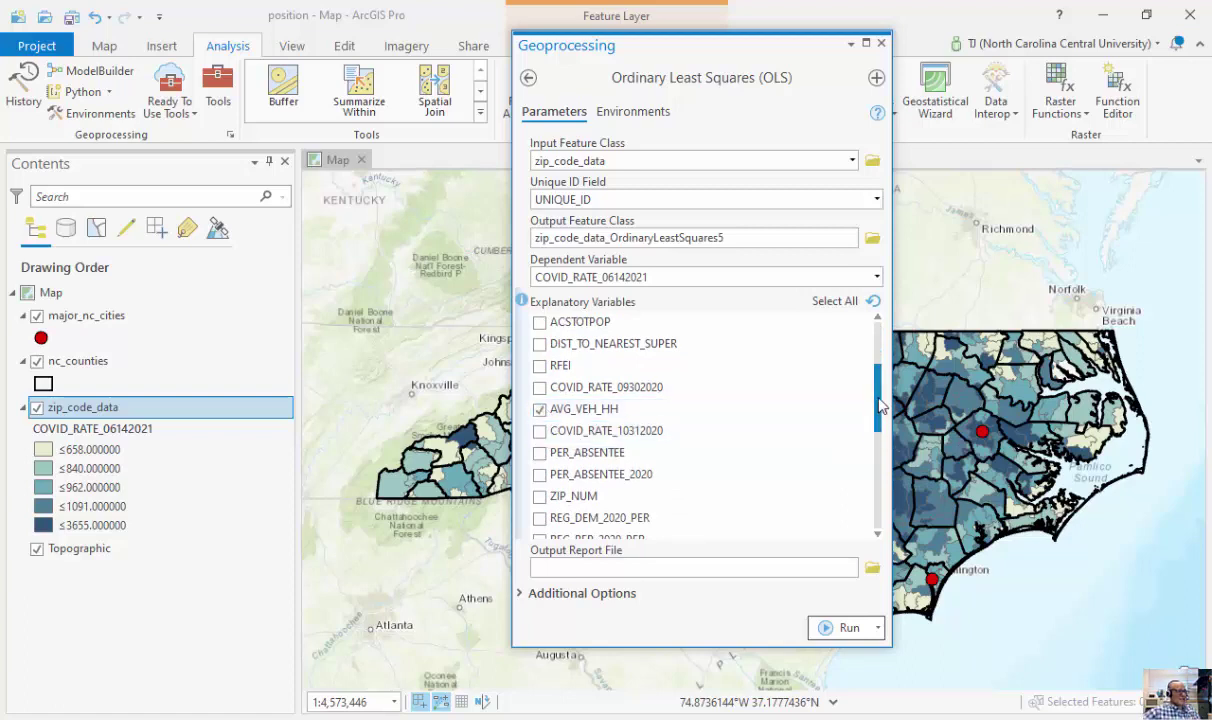
{"action": "left_click_drag", "start_coordinate": [880, 405], "coordinate": [884, 451]}
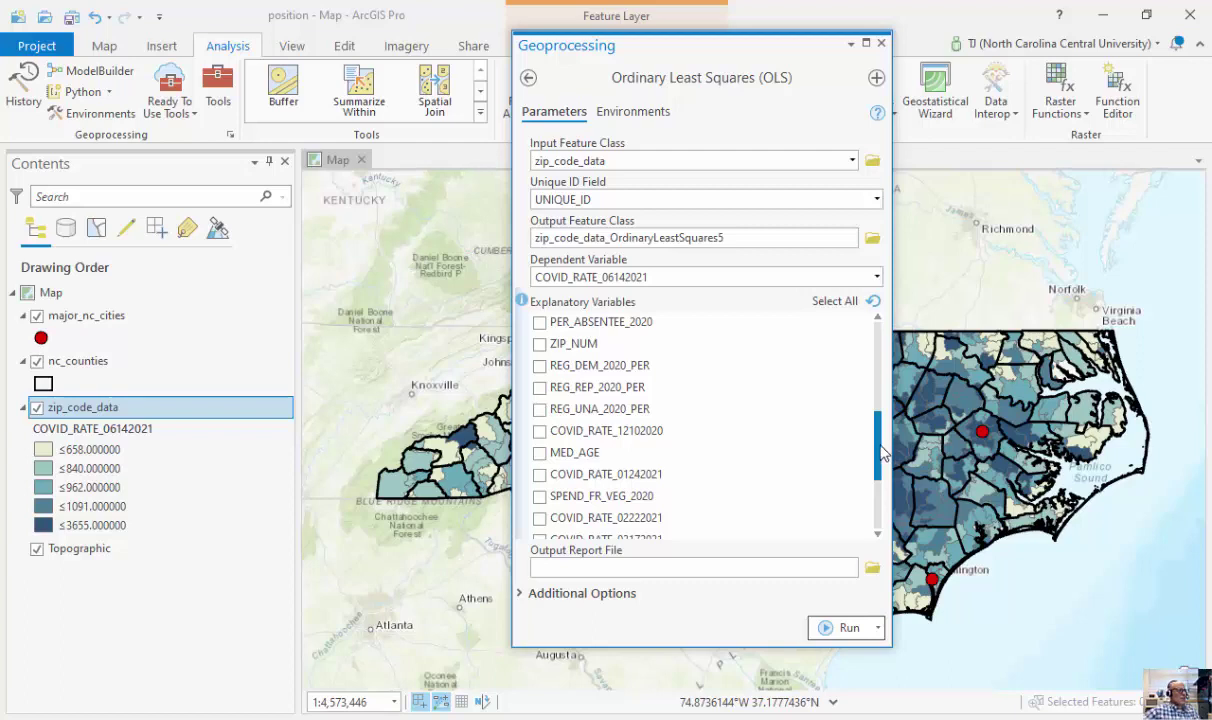
{"action": "left_click", "coordinate": [539, 452]}
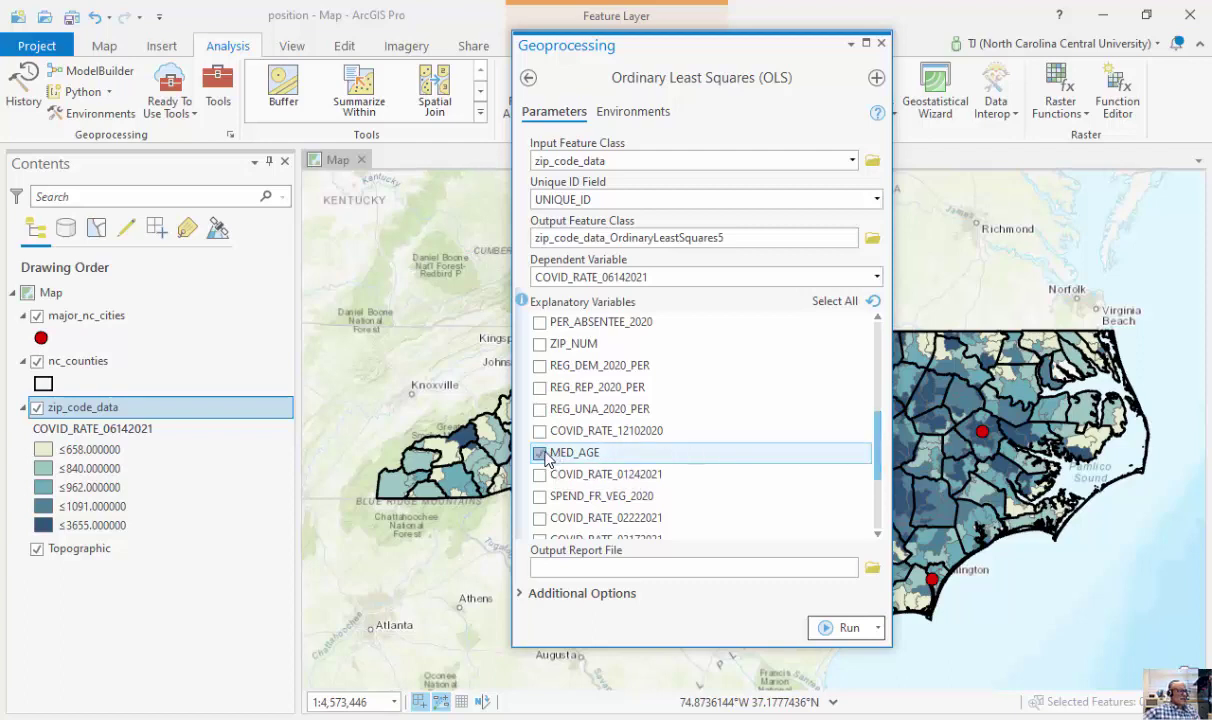
{"action": "left_click", "coordinate": [539, 369]}
{"action": "left_click", "coordinate": [539, 389]}
{"action": "left_click", "coordinate": [539, 409]}
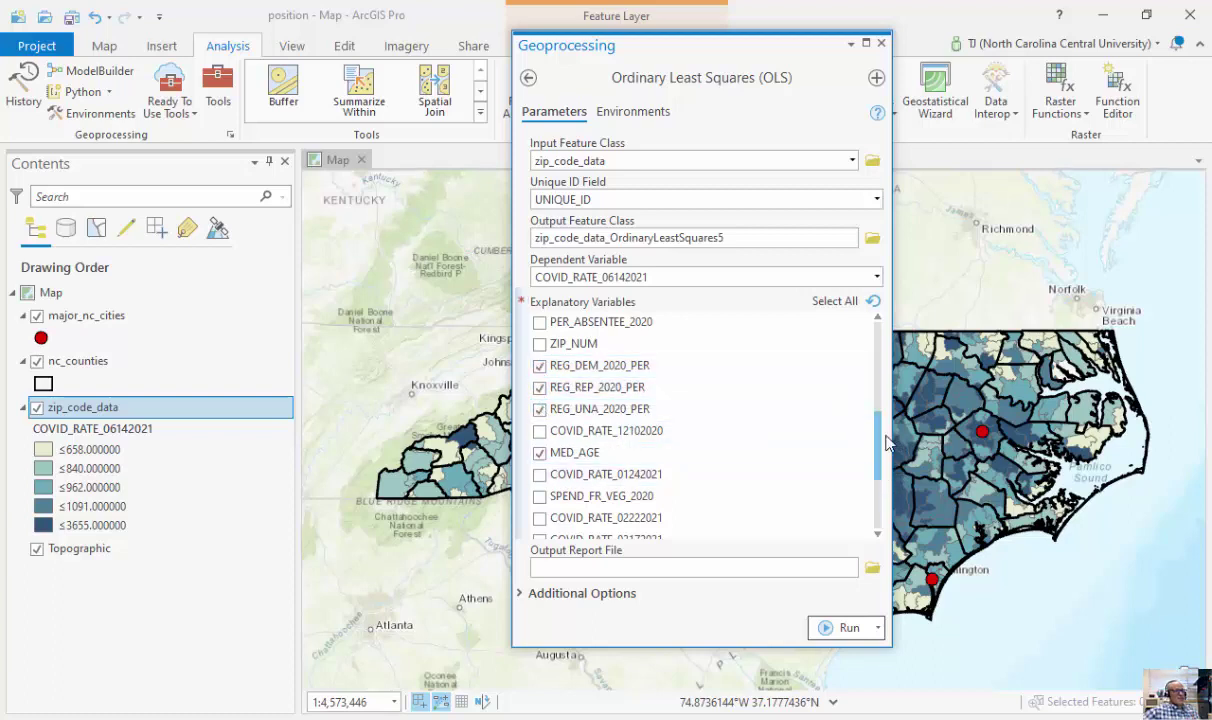
{"action": "left_click_drag", "start_coordinate": [884, 440], "coordinate": [877, 500]}
{"action": "left_click", "coordinate": [733, 565]}
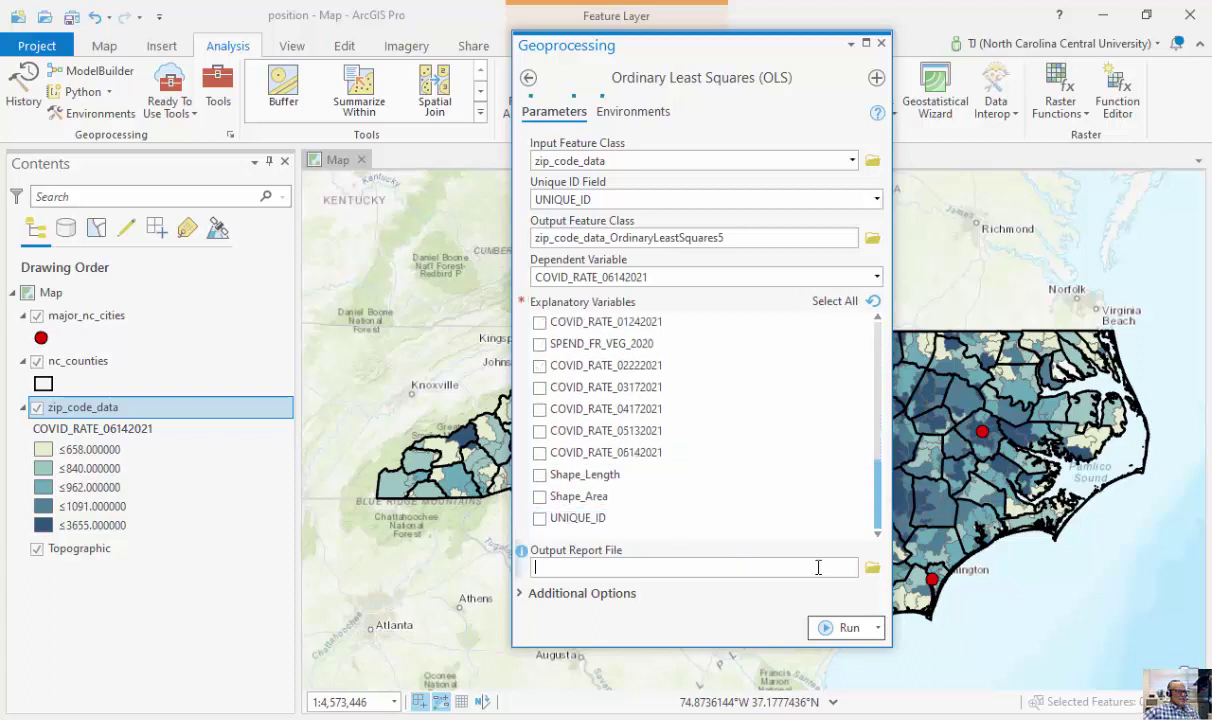
- Name the OLS report PDF DemoMultiple_Factors in the GIS_Tutorials_Demos folder
{"action": "left_click", "coordinate": [872, 567]}
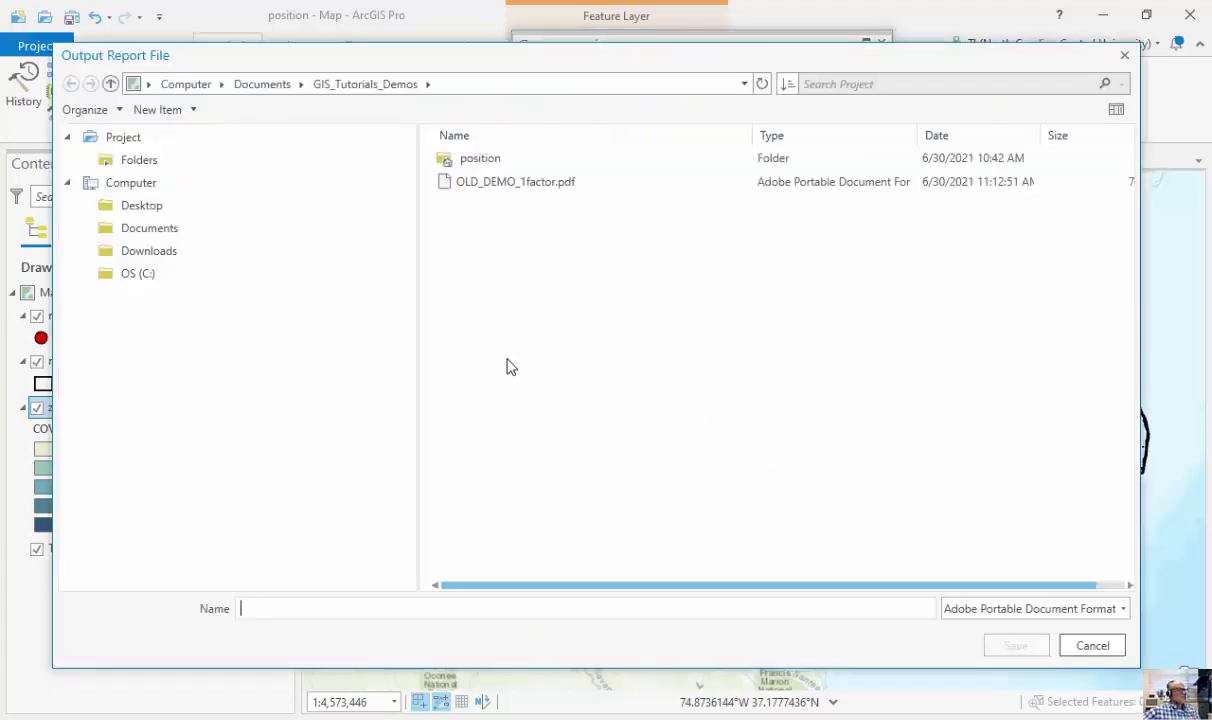
{"action": "left_click", "coordinate": [483, 609]}
{"action": "type", "text": "Demo"}
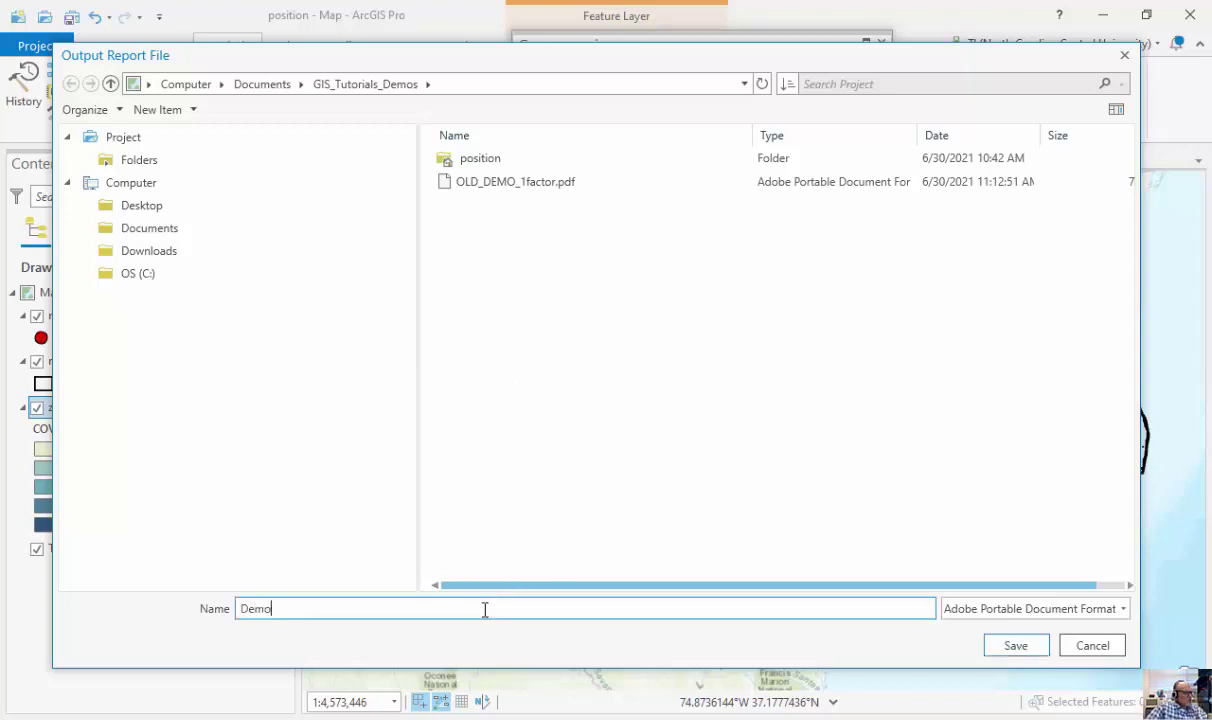
{"action": "type", "text": "Mul"}
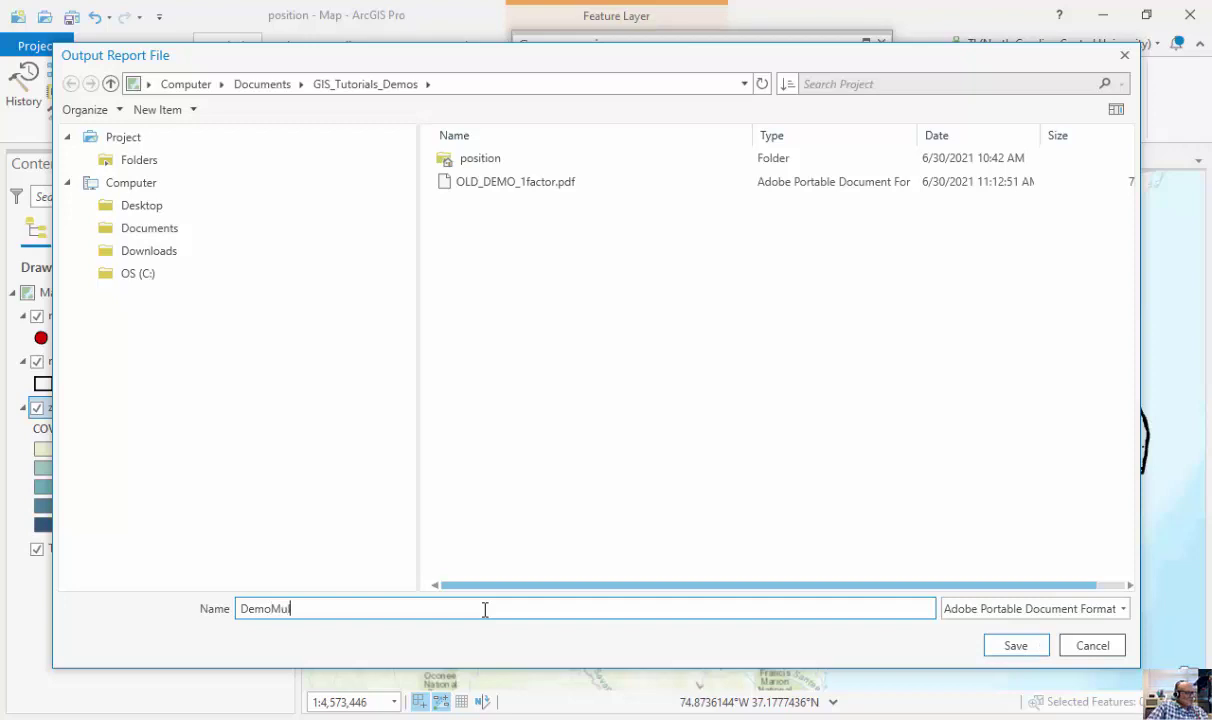
{"action": "type", "text": "tiple_Fact"}
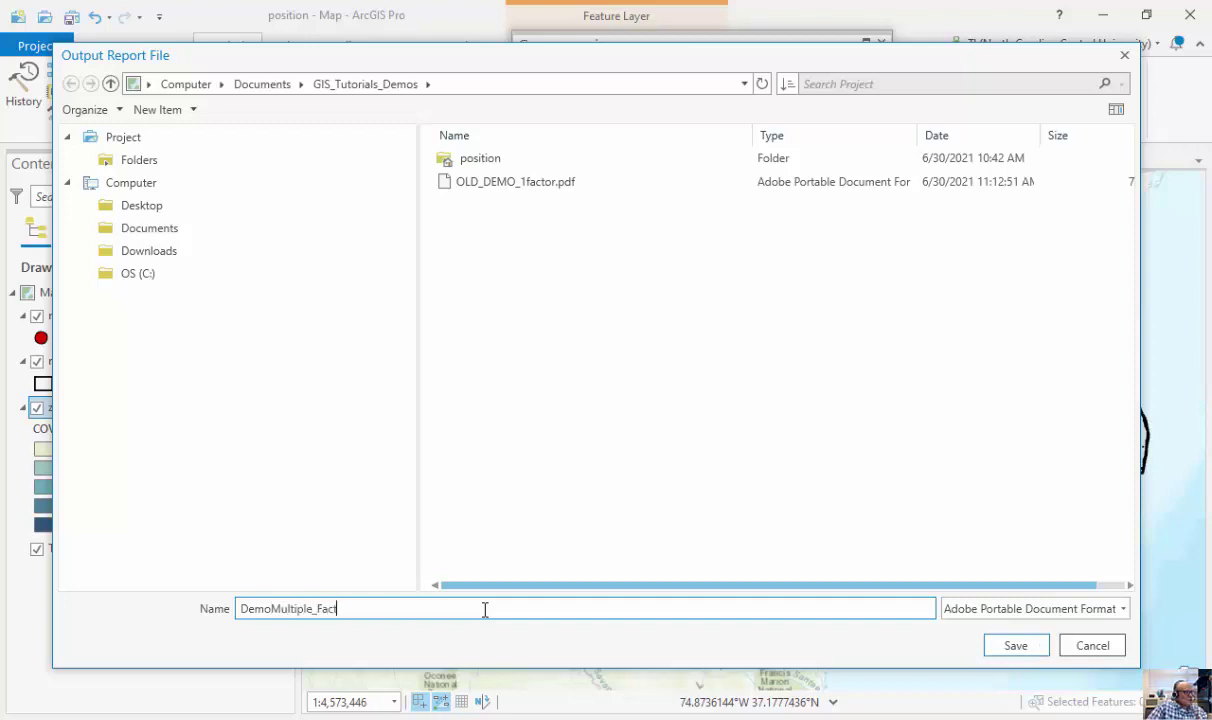
{"action": "type", "text": "p"}
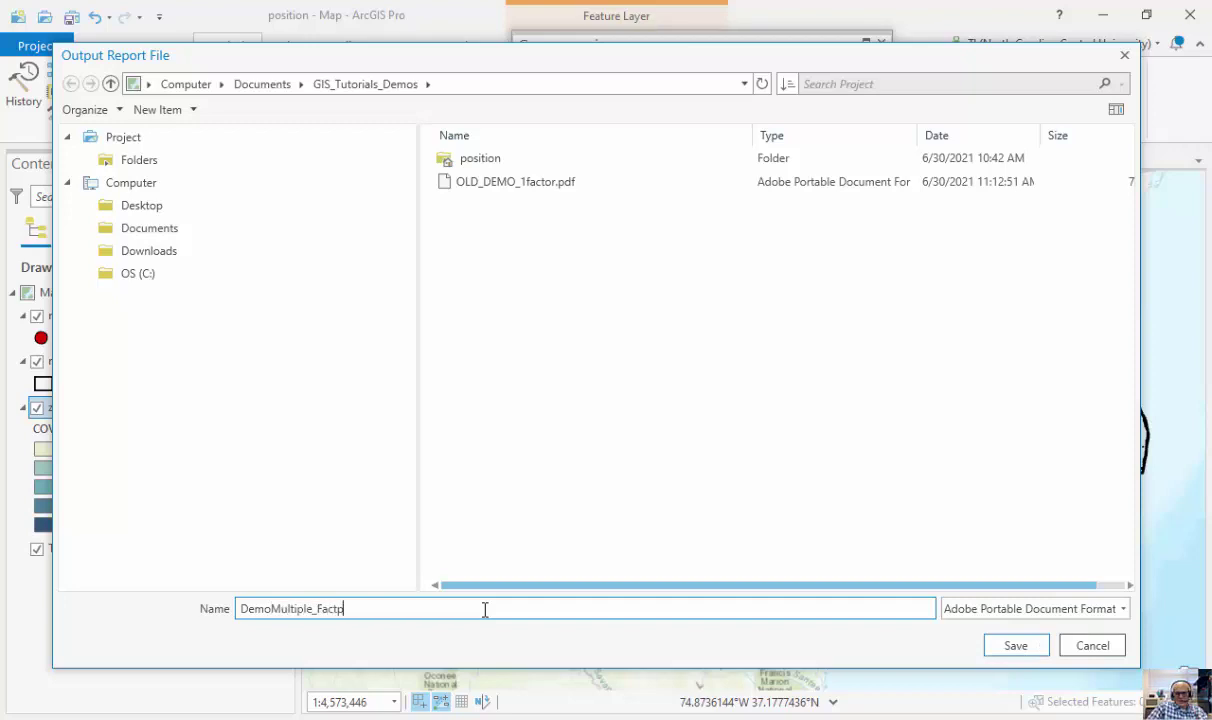
{"action": "key", "text": "BackSpace"}
{"action": "key", "text": "BackSpace"}
{"action": "type", "text": "tors"}
{"action": "key", "text": "Return"}
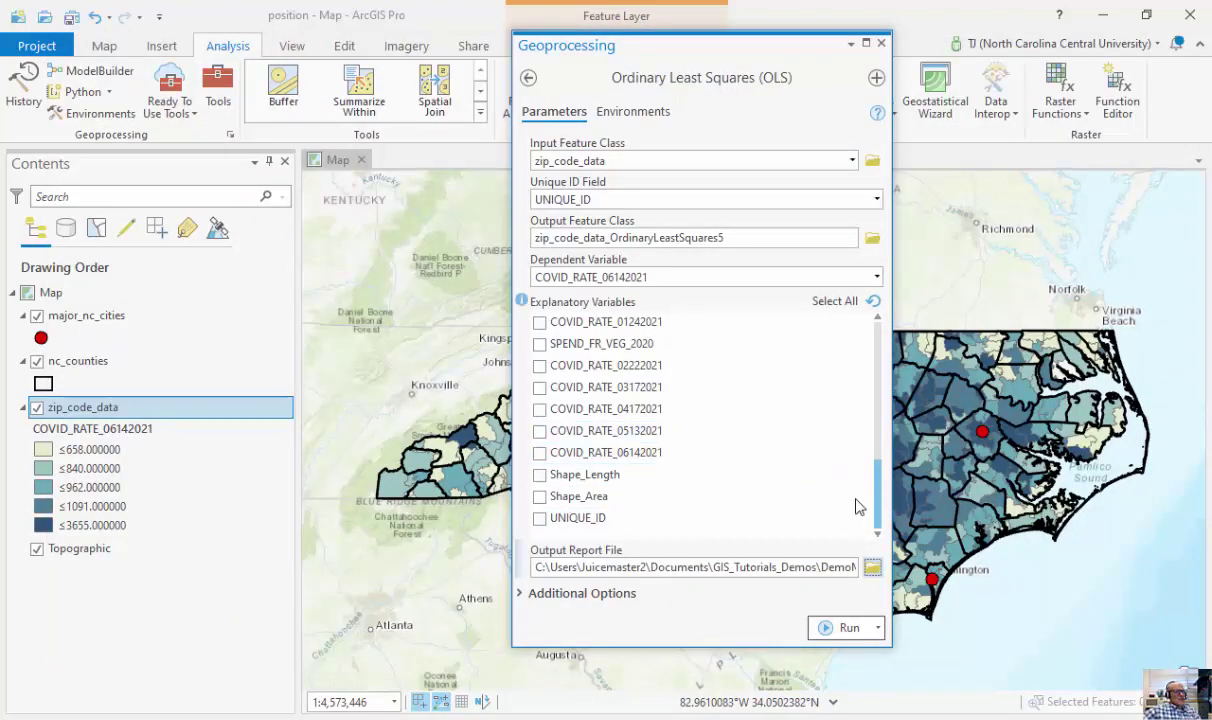
- Run OLS on zip_code_data with UNIQUE_ID, COVID_RATE_06142021 and the explanatory variables to get a standardized-residual map
{"action": "scroll", "coordinate": [880, 365], "scroll_direction": "up", "scroll_amount": 7}
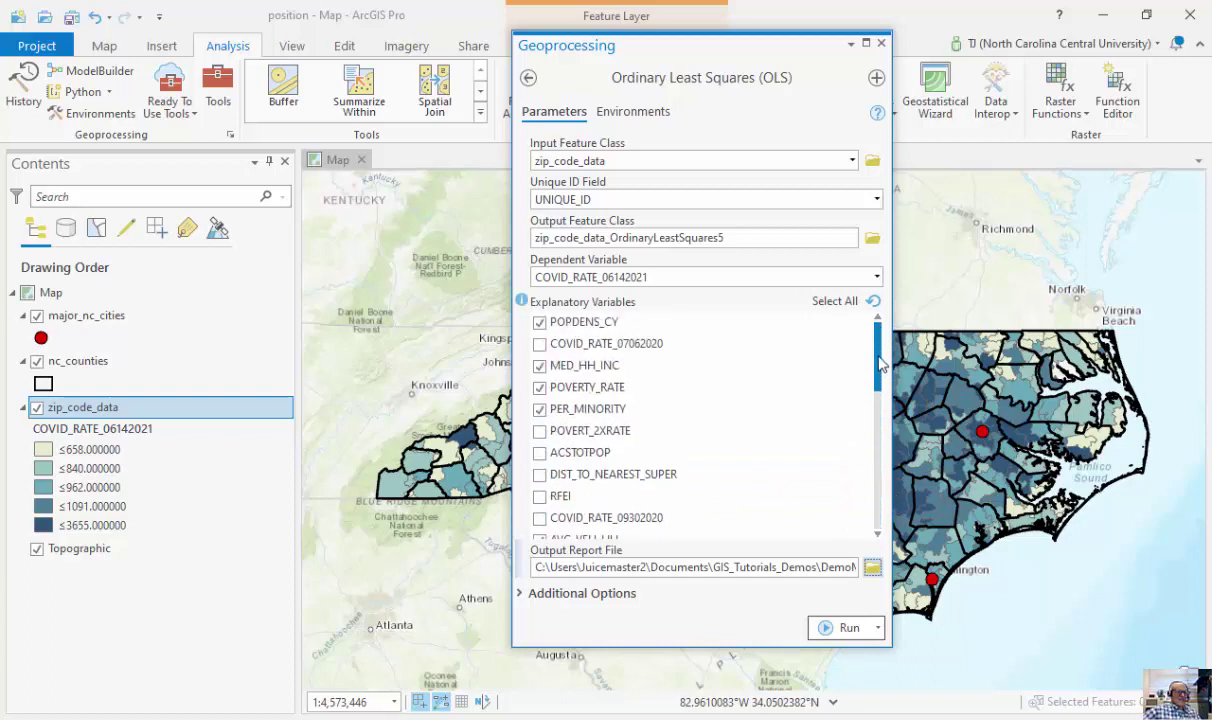
{"action": "left_click_drag", "start_coordinate": [880, 365], "coordinate": [870, 497]}
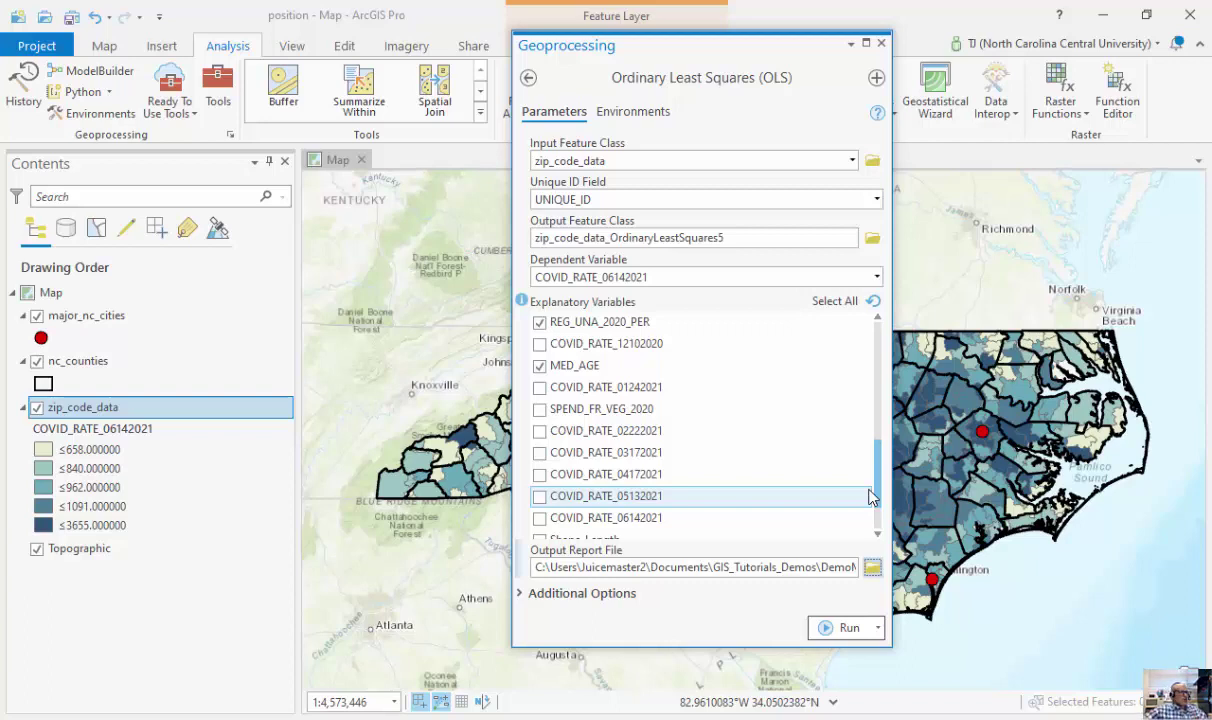
{"action": "left_click", "coordinate": [846, 636]}
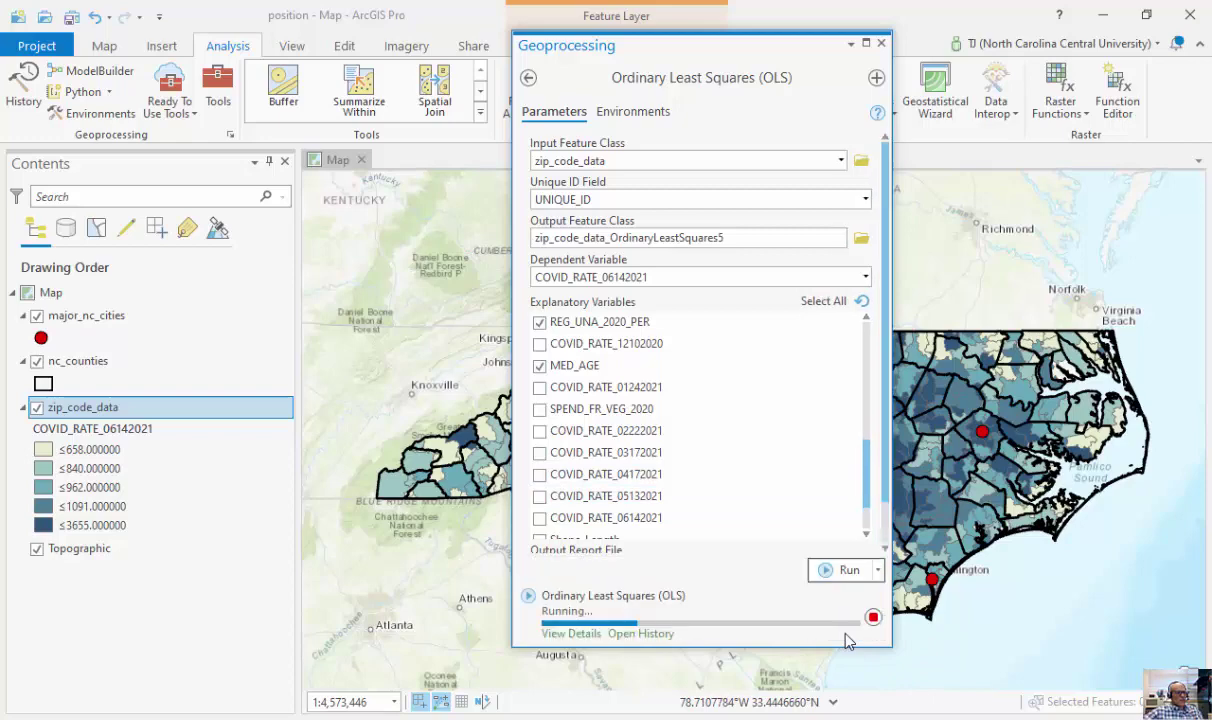
{"action": "mouse_move", "coordinate": [846, 640]}
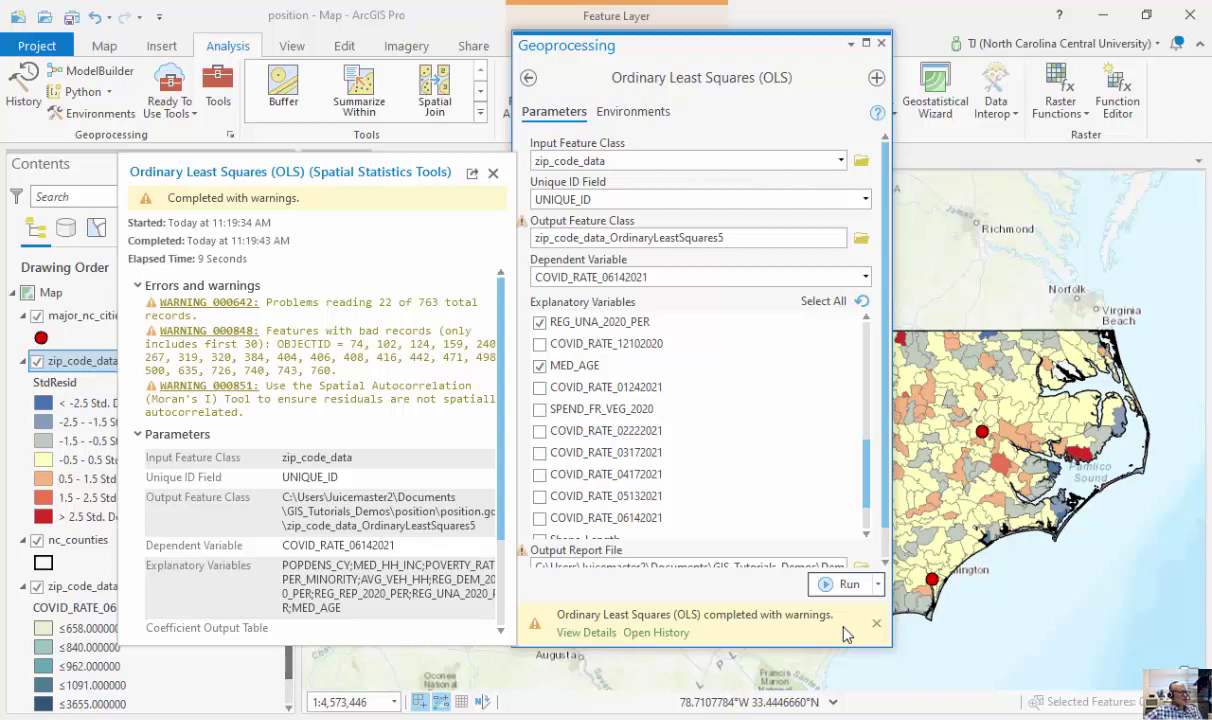
- Open the DemoMultiple_Factors.pdf output report from the OLS run details
{"action": "left_click", "coordinate": [596, 634]}
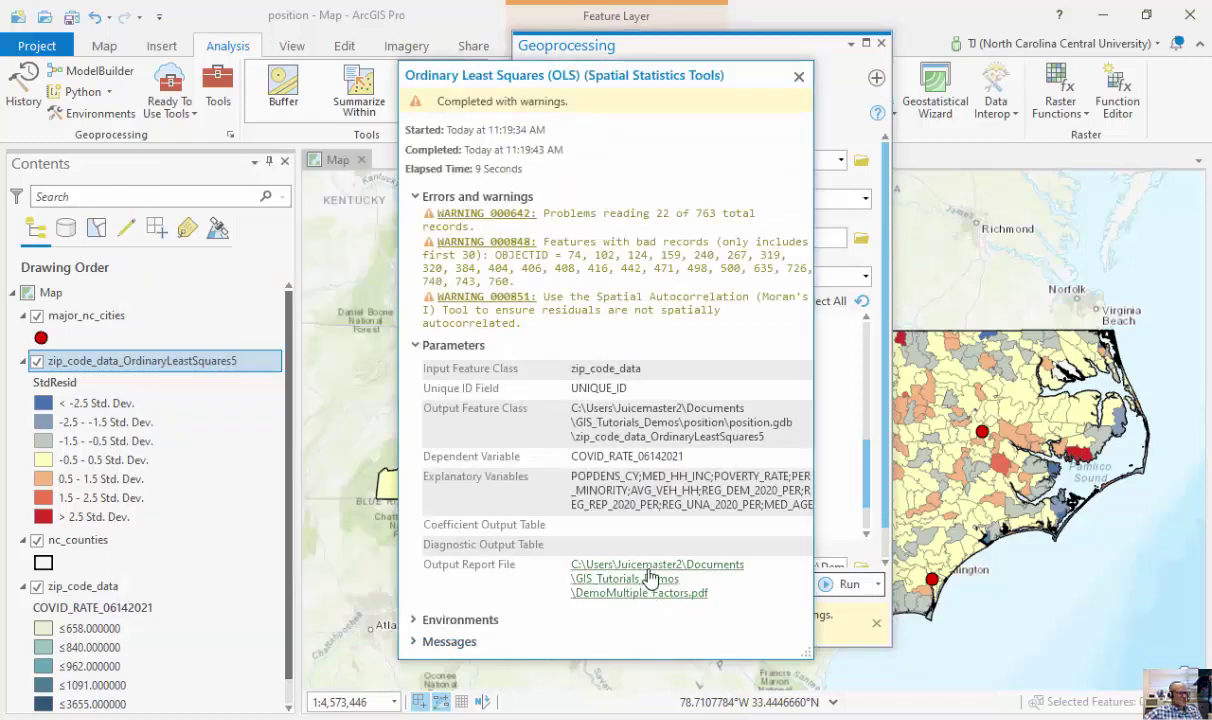
{"action": "left_click", "coordinate": [650, 578]}
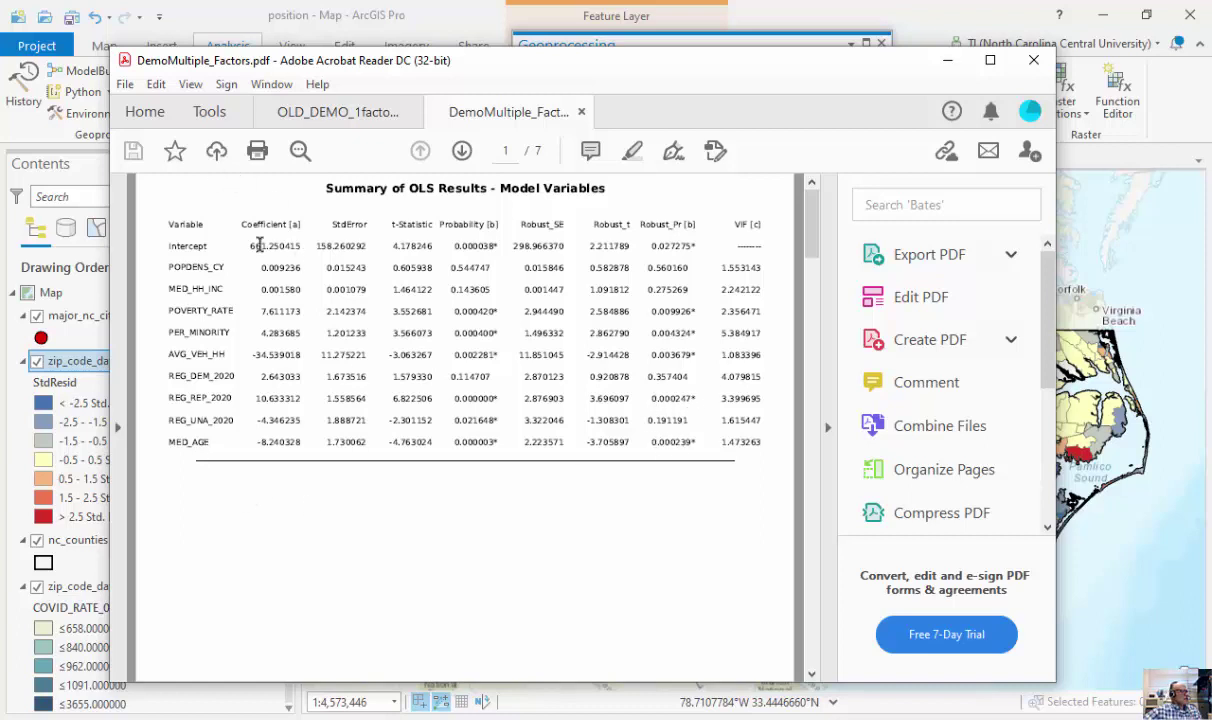
{"action": "left_click_drag", "start_coordinate": [253, 443], "coordinate": [300, 443]}
{"action": "left_click", "coordinate": [655, 443]}
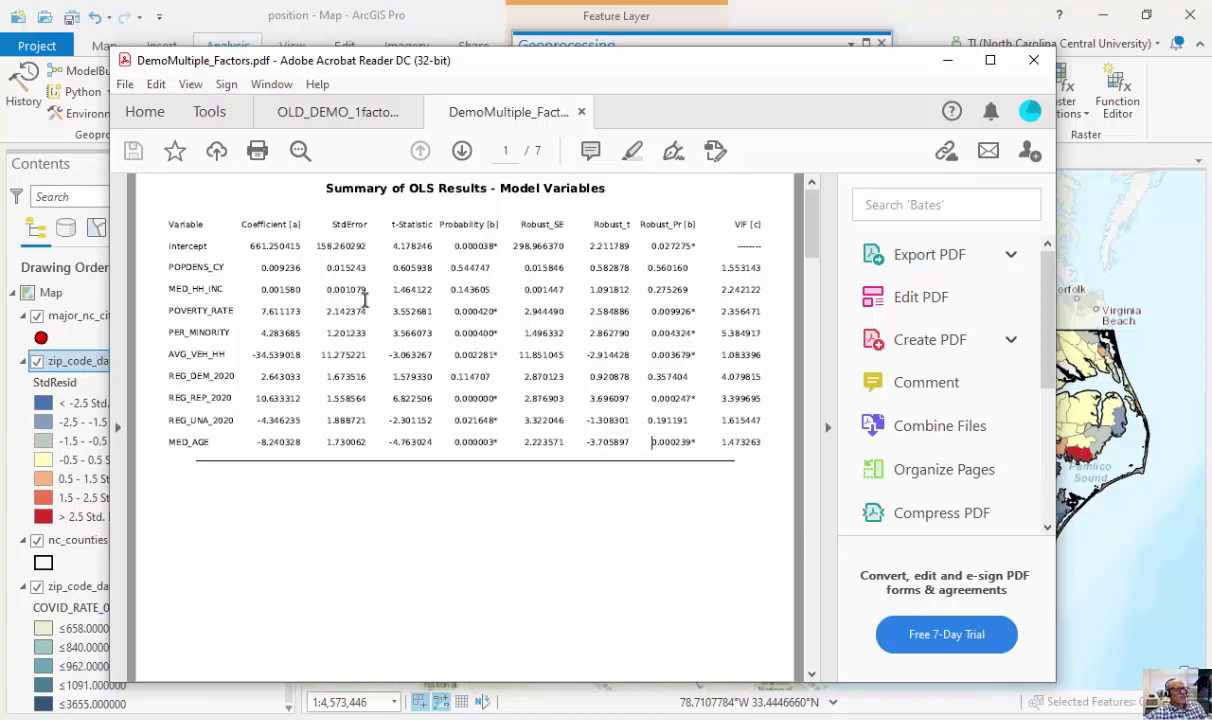
{"action": "mouse_move", "coordinate": [155, 600]}
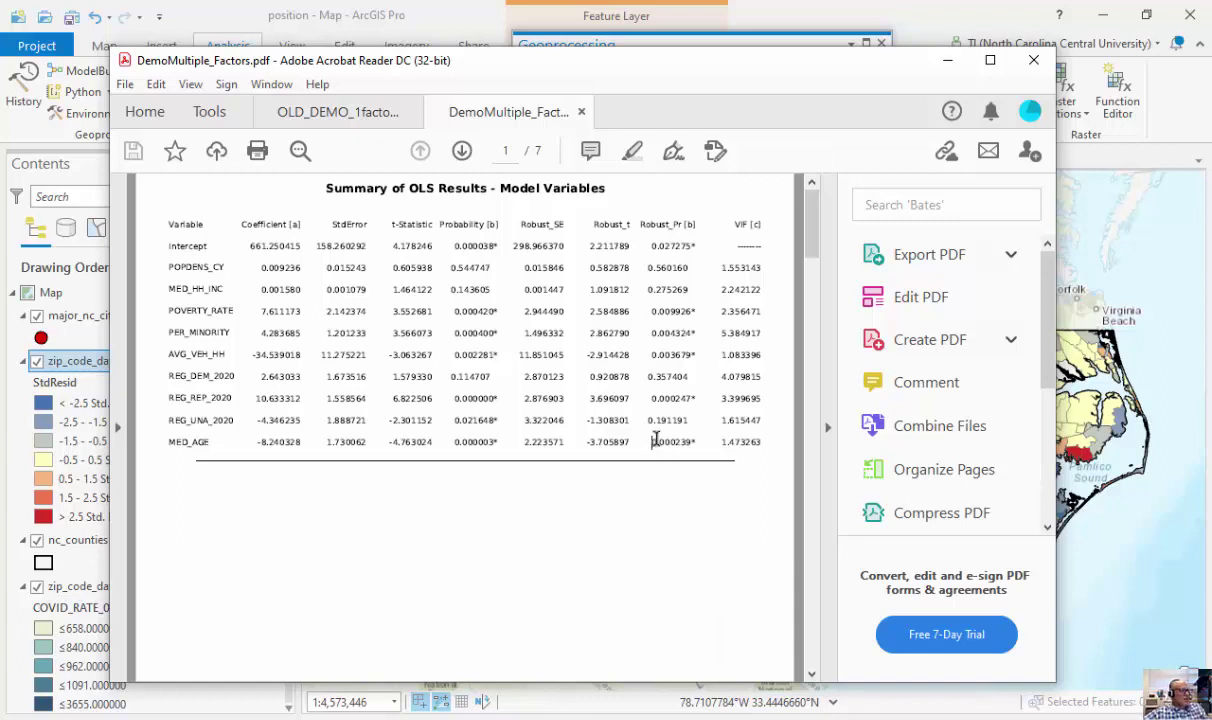
{"action": "left_click_drag", "start_coordinate": [653, 398], "coordinate": [694, 398]}
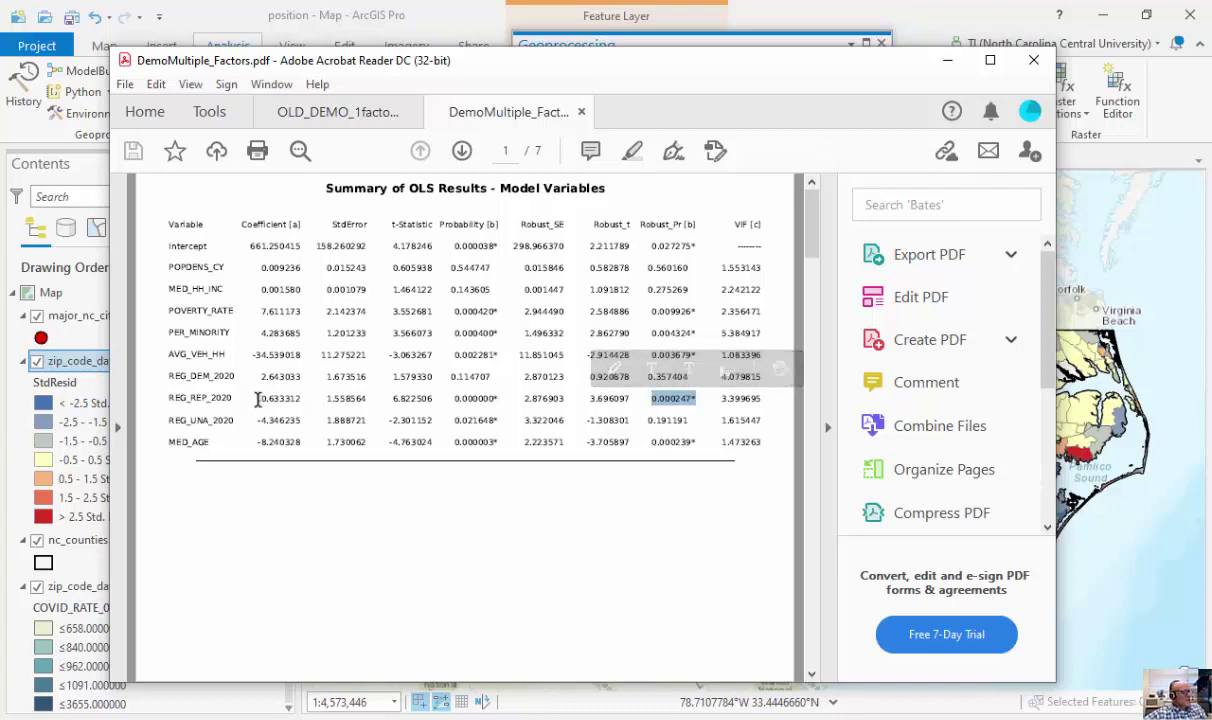
{"action": "left_click_drag", "start_coordinate": [258, 398], "coordinate": [281, 398]}
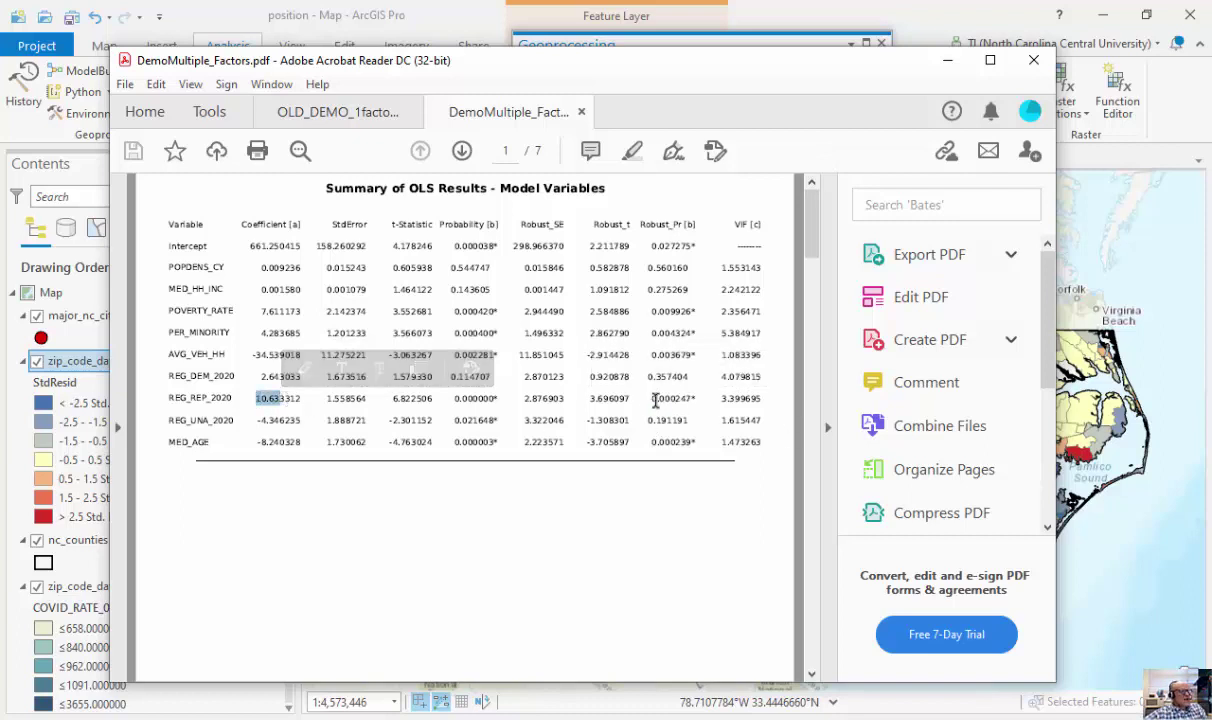
{"action": "left_click_drag", "start_coordinate": [653, 398], "coordinate": [694, 398]}
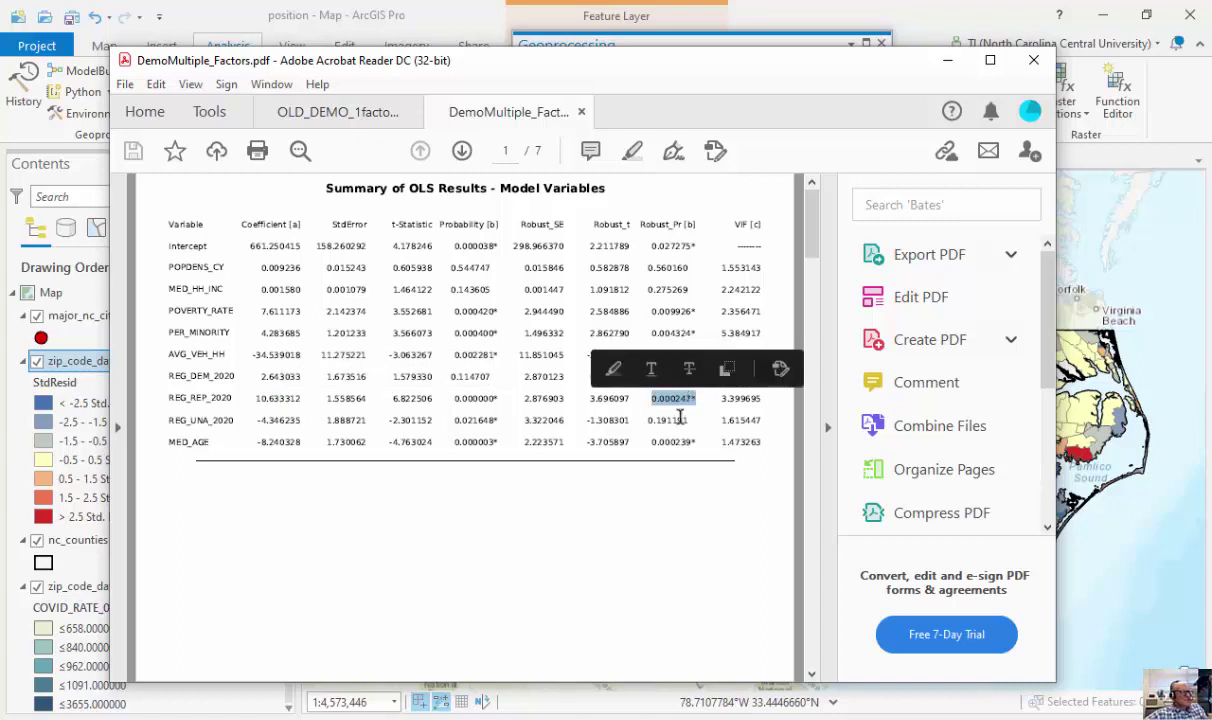
{"action": "left_click", "coordinate": [645, 398]}
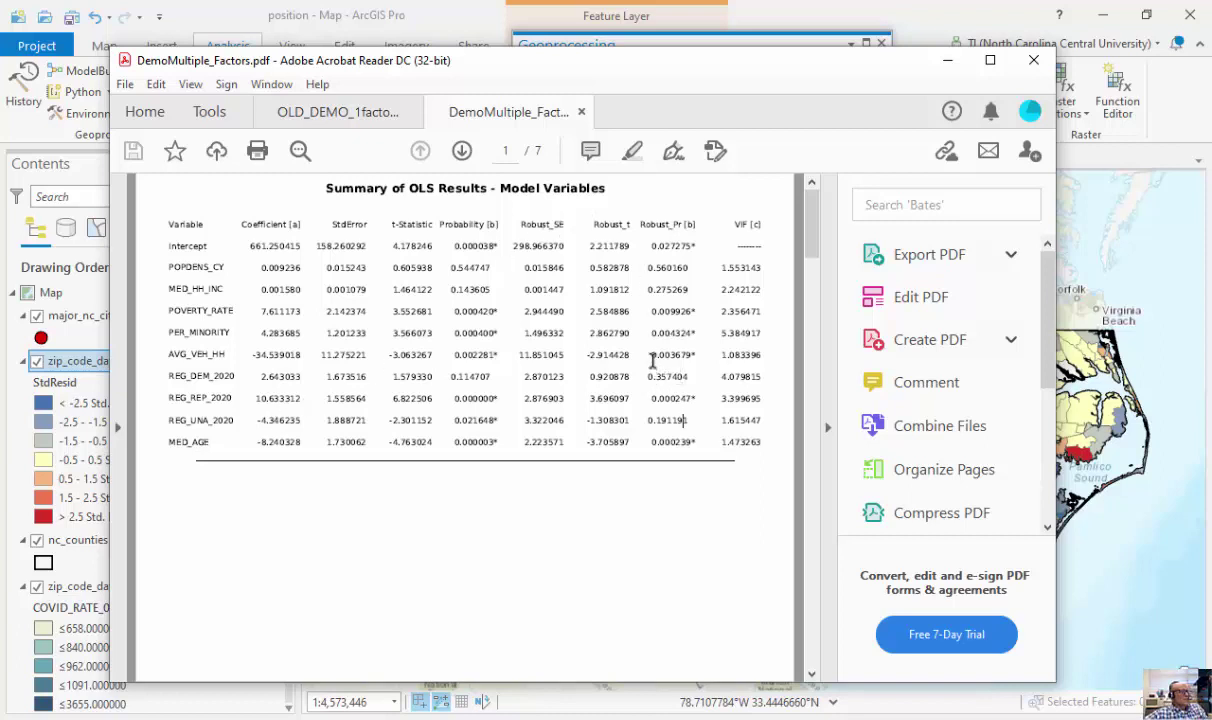
{"action": "left_click_drag", "start_coordinate": [651, 354], "coordinate": [700, 354]}
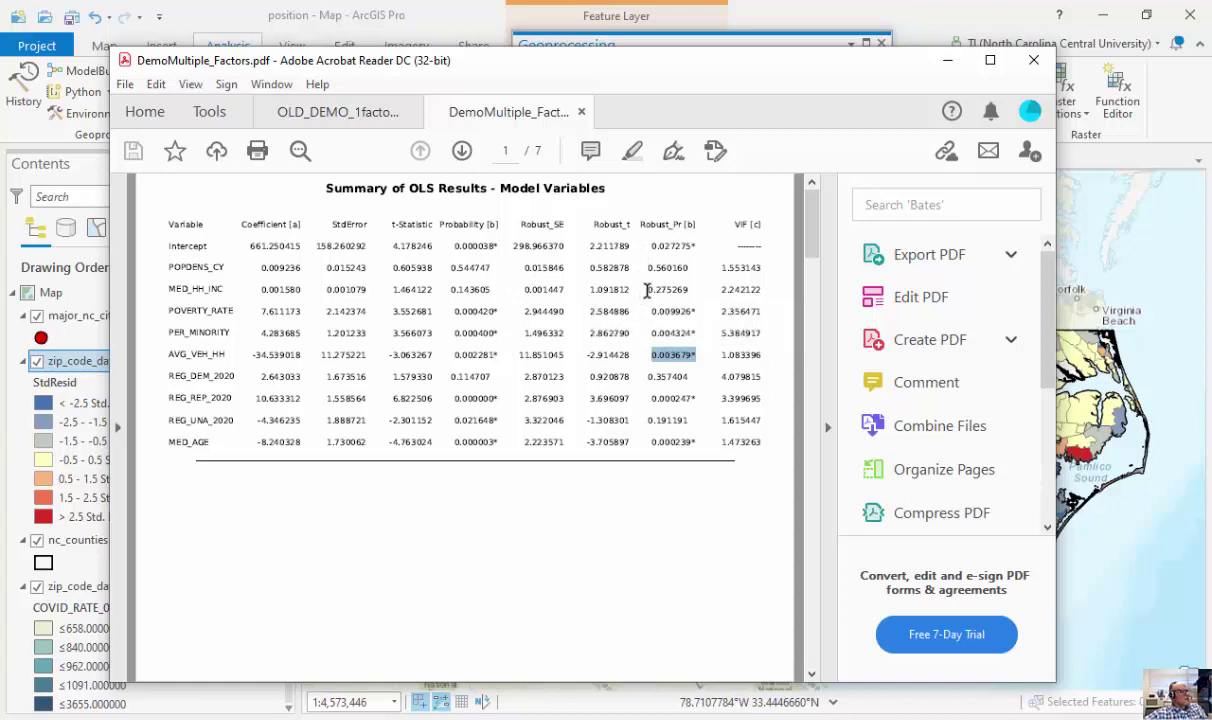
{"action": "left_click_drag", "start_coordinate": [648, 289], "coordinate": [696, 311]}
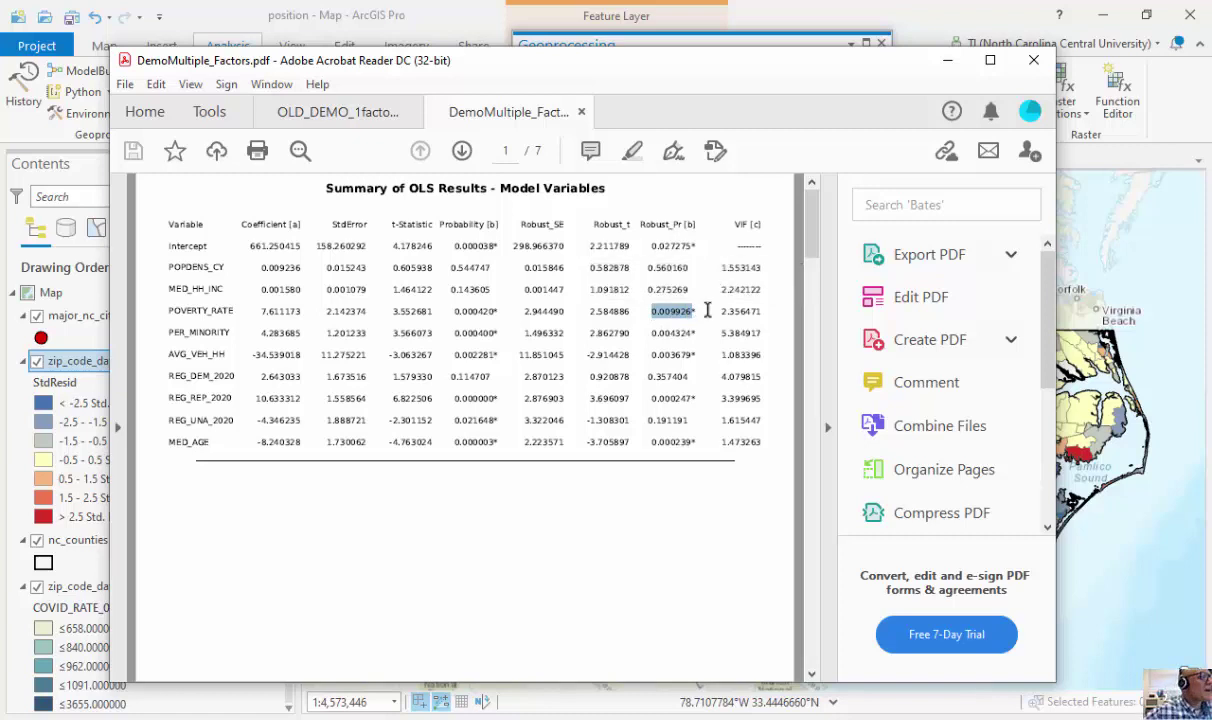
{"action": "left_click", "coordinate": [697, 316]}
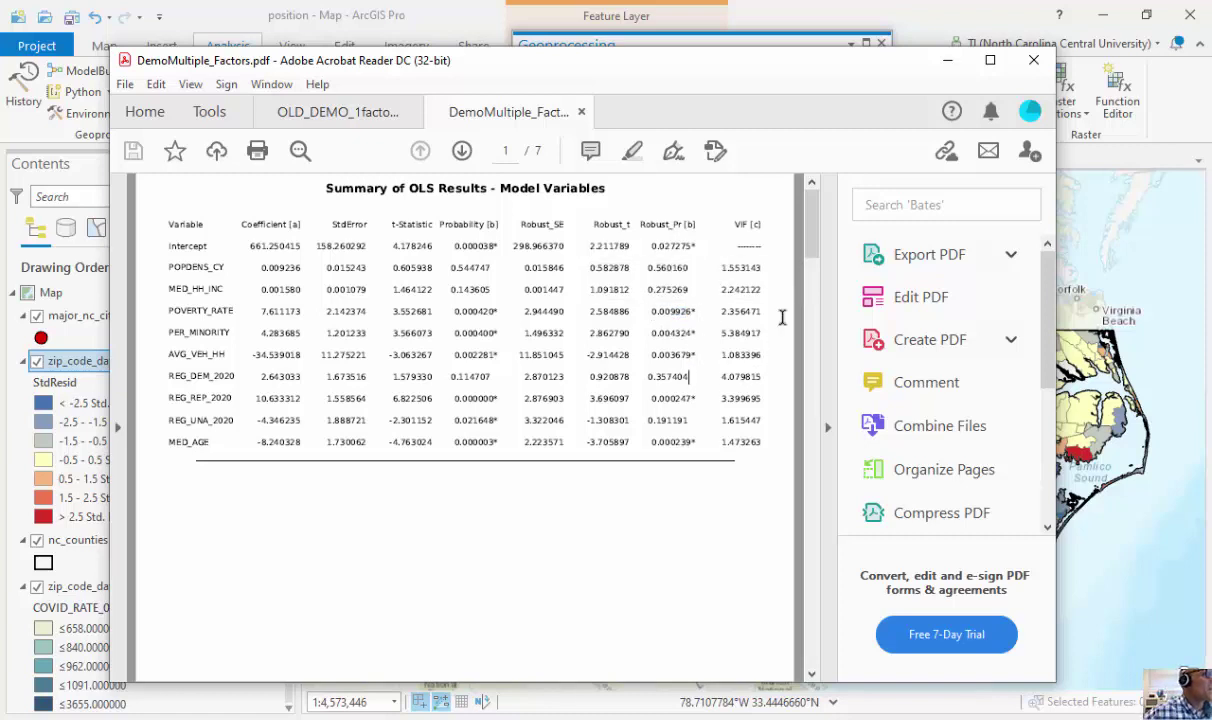
{"action": "left_click_drag", "start_coordinate": [811, 215], "coordinate": [815, 318]}
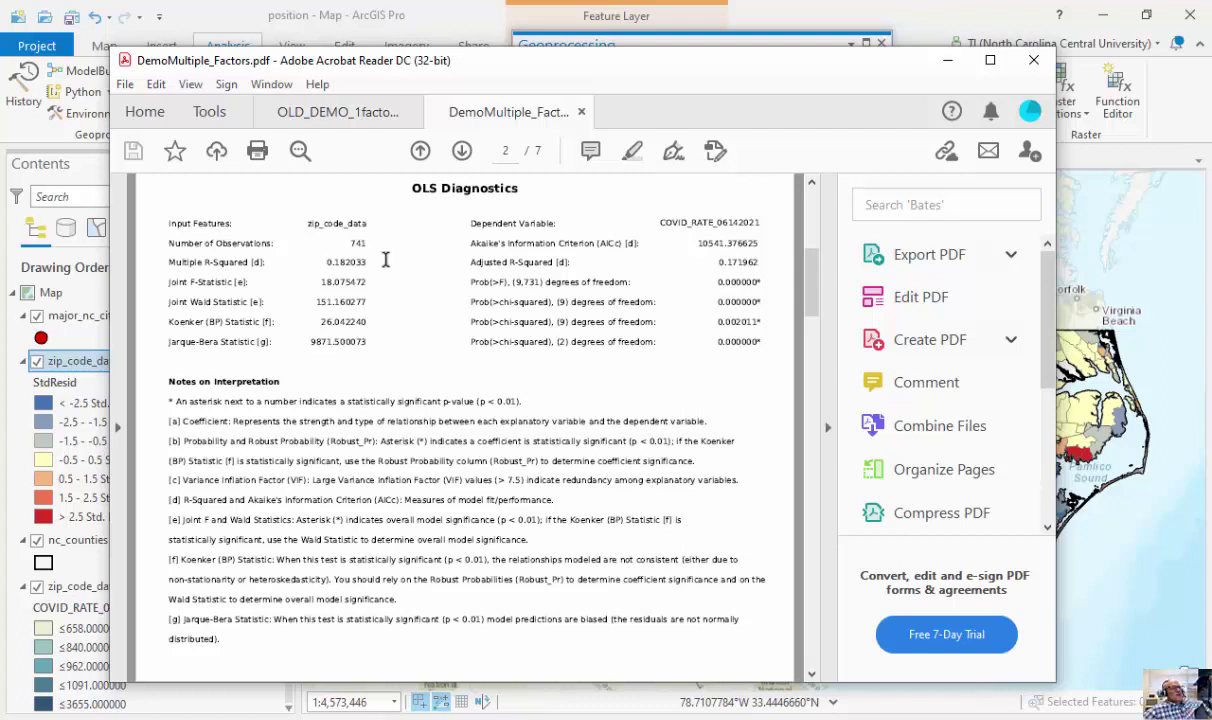
{"action": "scroll", "coordinate": [770, 296], "scroll_direction": "up", "scroll_amount": 3}
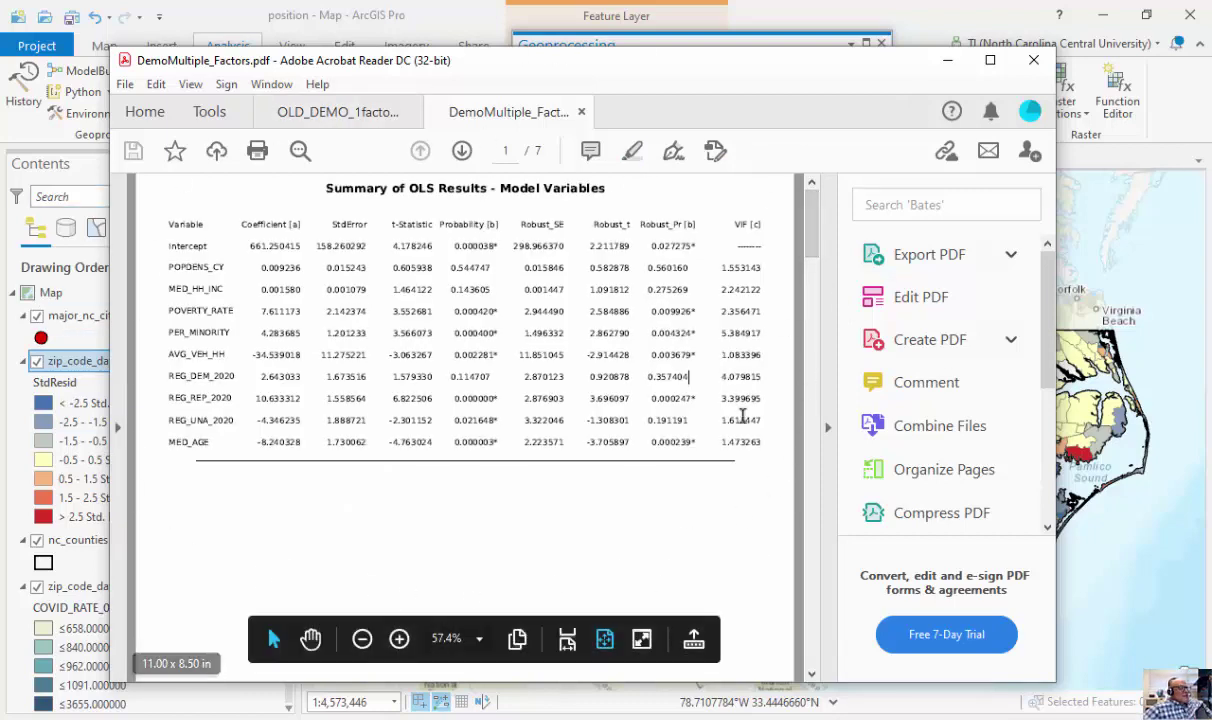
{"action": "left_click", "coordinate": [748, 500]}
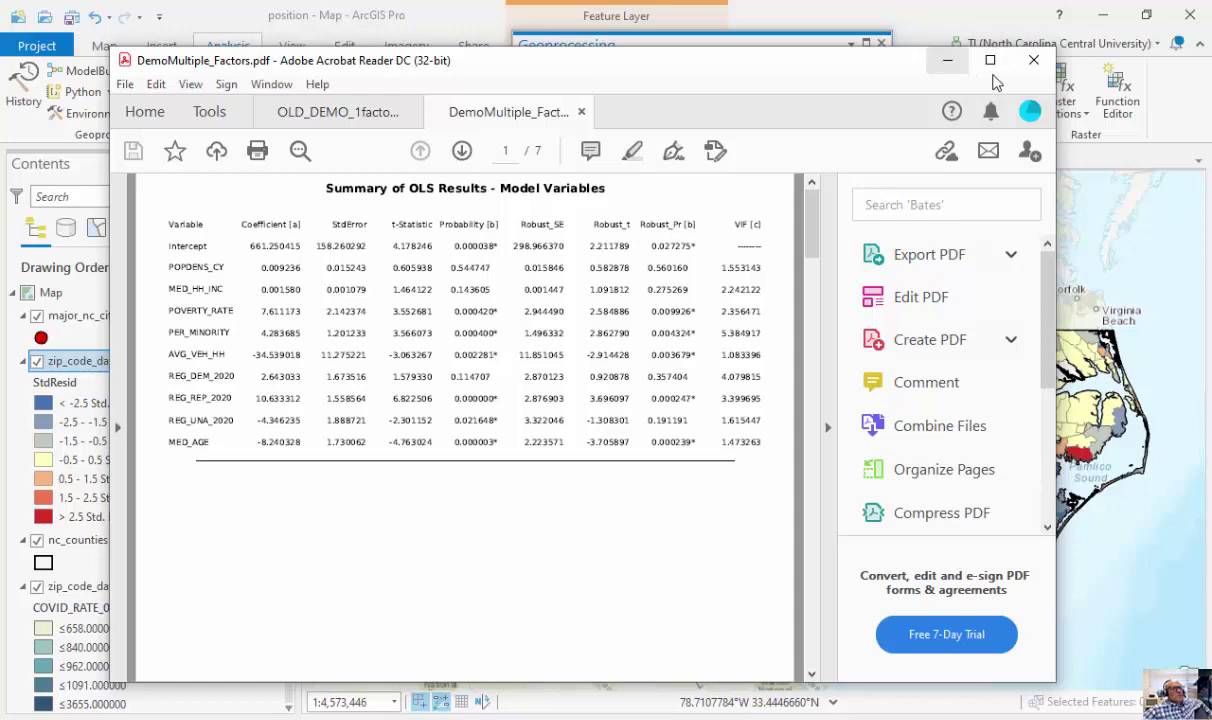
- Close the PDF report, the OLS details and the Geoprocessing pane to show the full residual map
{"action": "left_click", "coordinate": [1033, 60]}
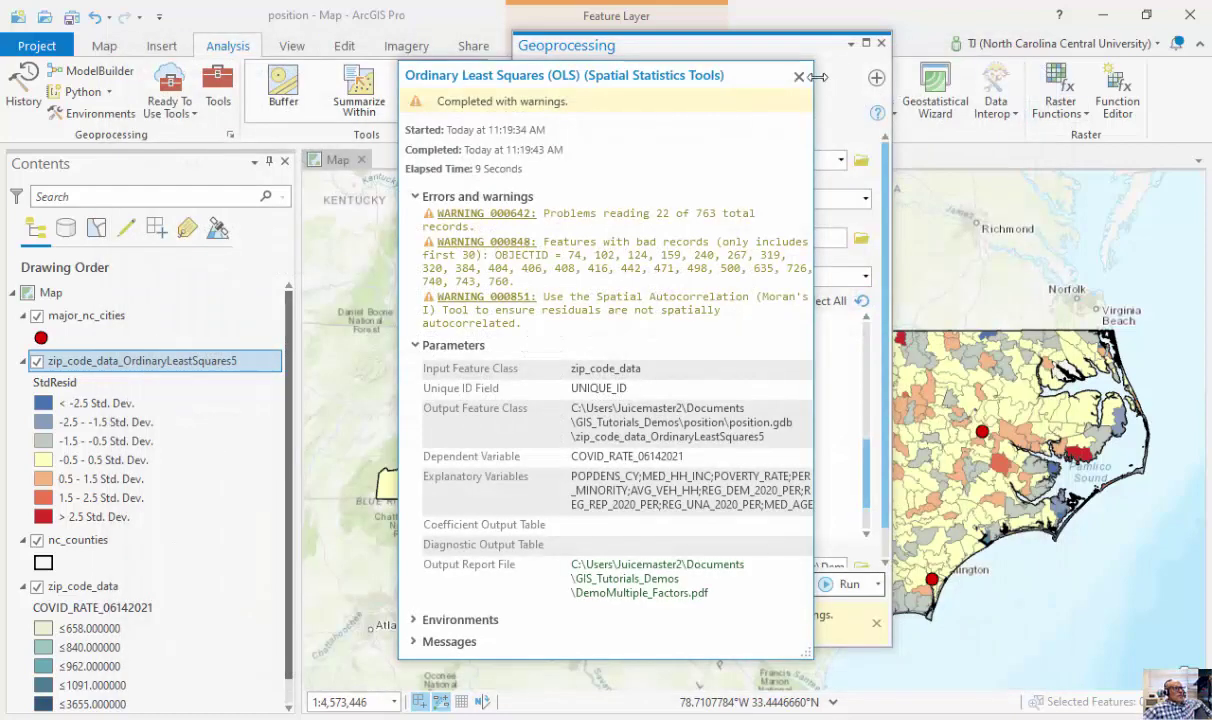
{"action": "left_click", "coordinate": [799, 76]}
{"action": "left_click", "coordinate": [881, 43]}
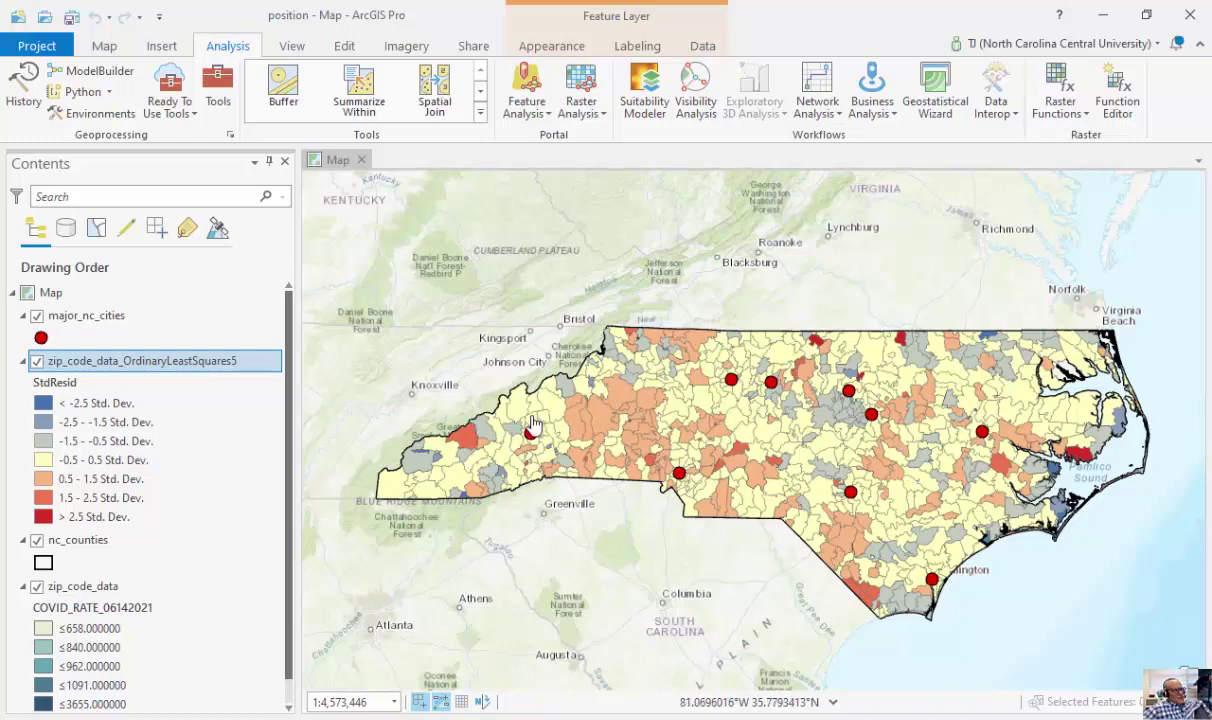
- Open the zip_code_data_OrdinaryLeastSquares5 attribute table to view Estimated, Residual and StdResid values
{"action": "right_click", "coordinate": [216, 358]}
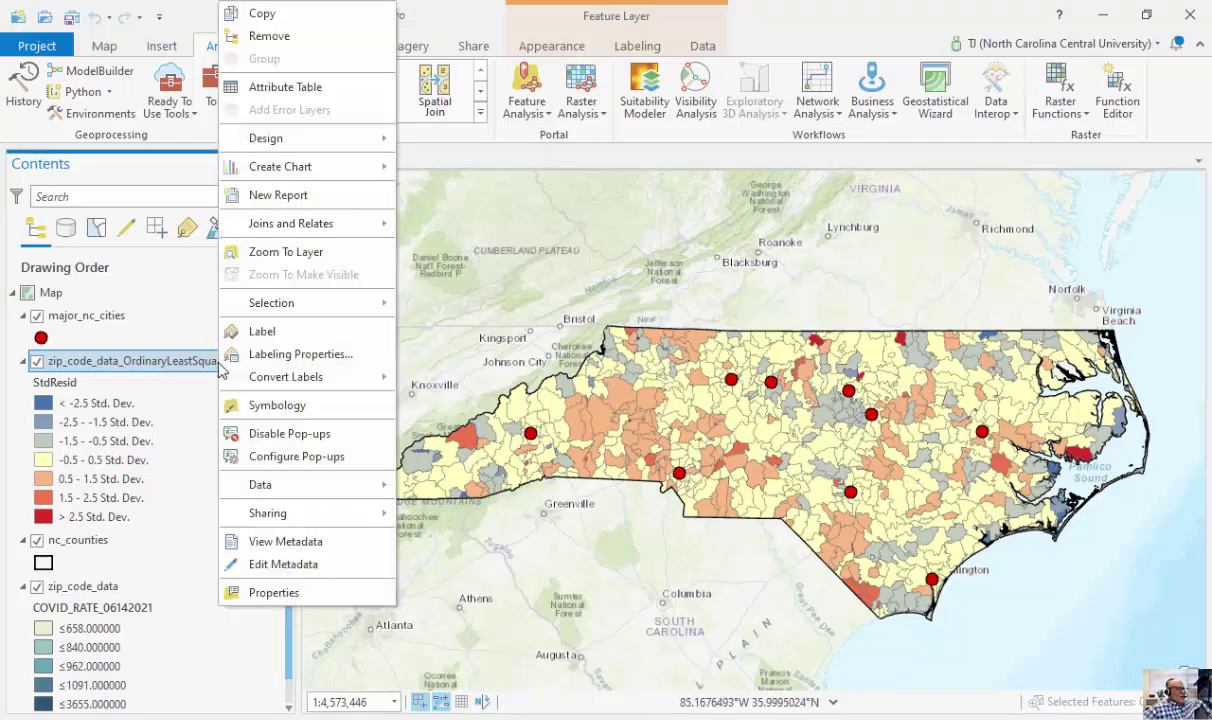
{"action": "left_click", "coordinate": [281, 92]}
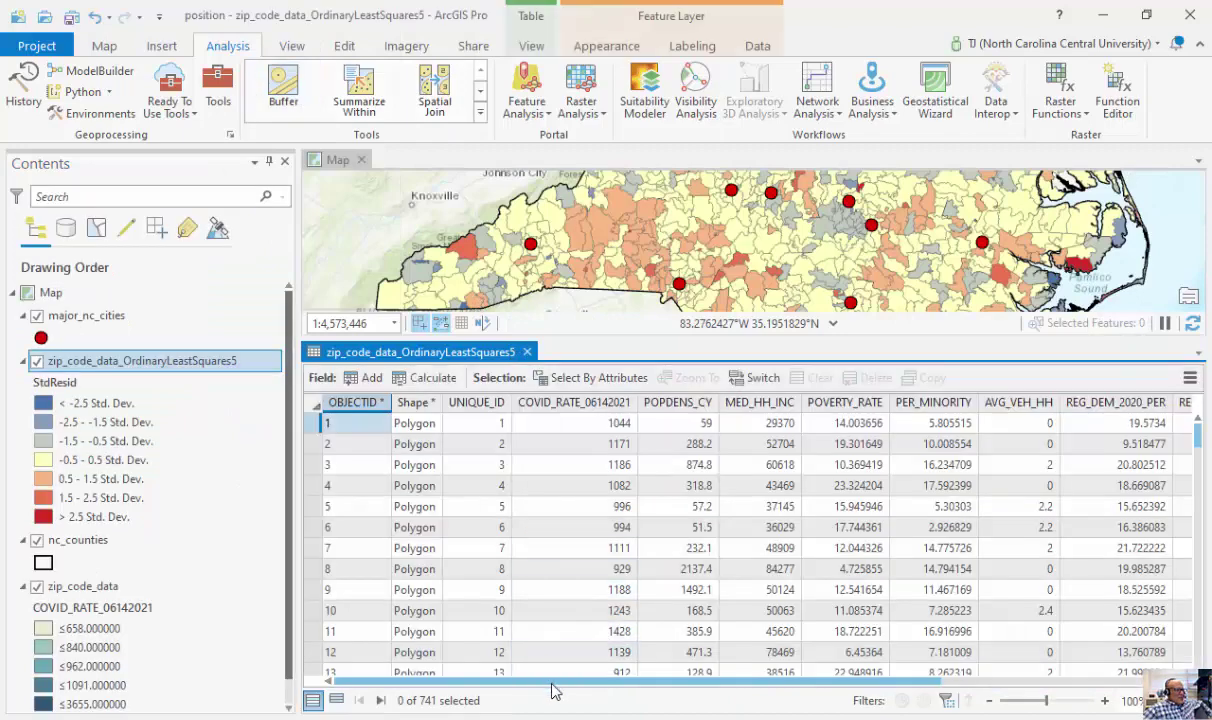
{"action": "left_click_drag", "start_coordinate": [623, 681], "coordinate": [955, 700]}
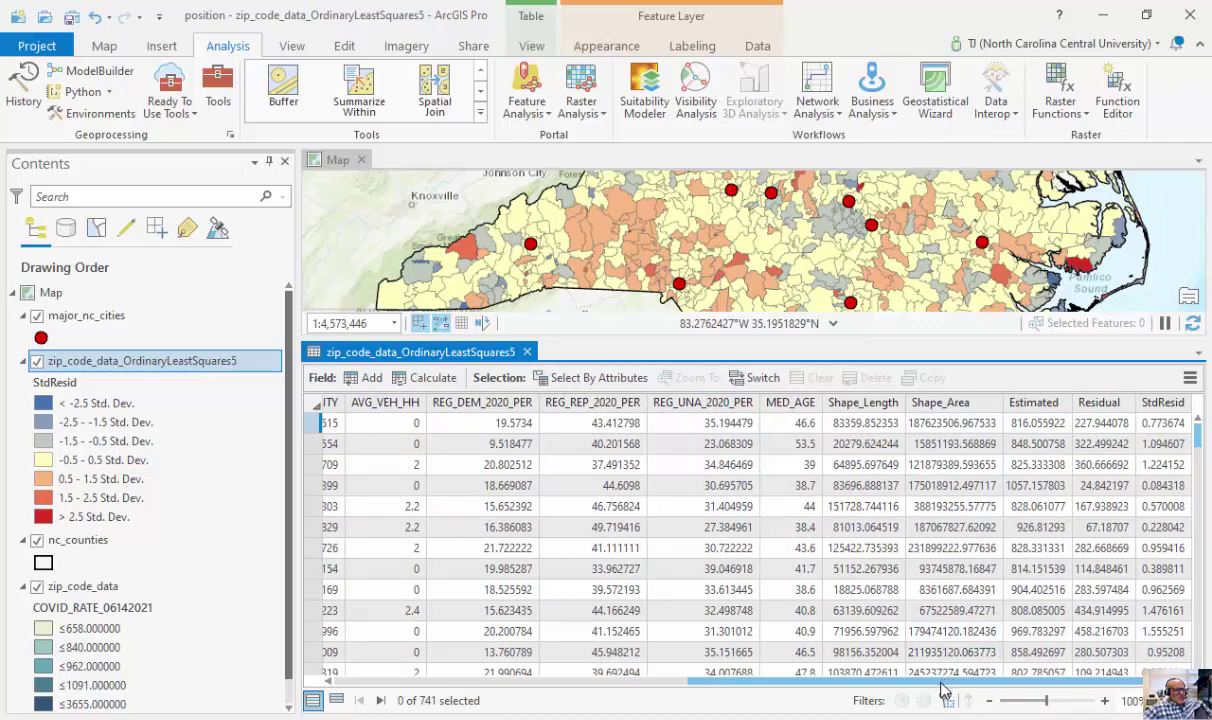
{"action": "left_click_drag", "start_coordinate": [947, 697], "coordinate": [603, 695]}
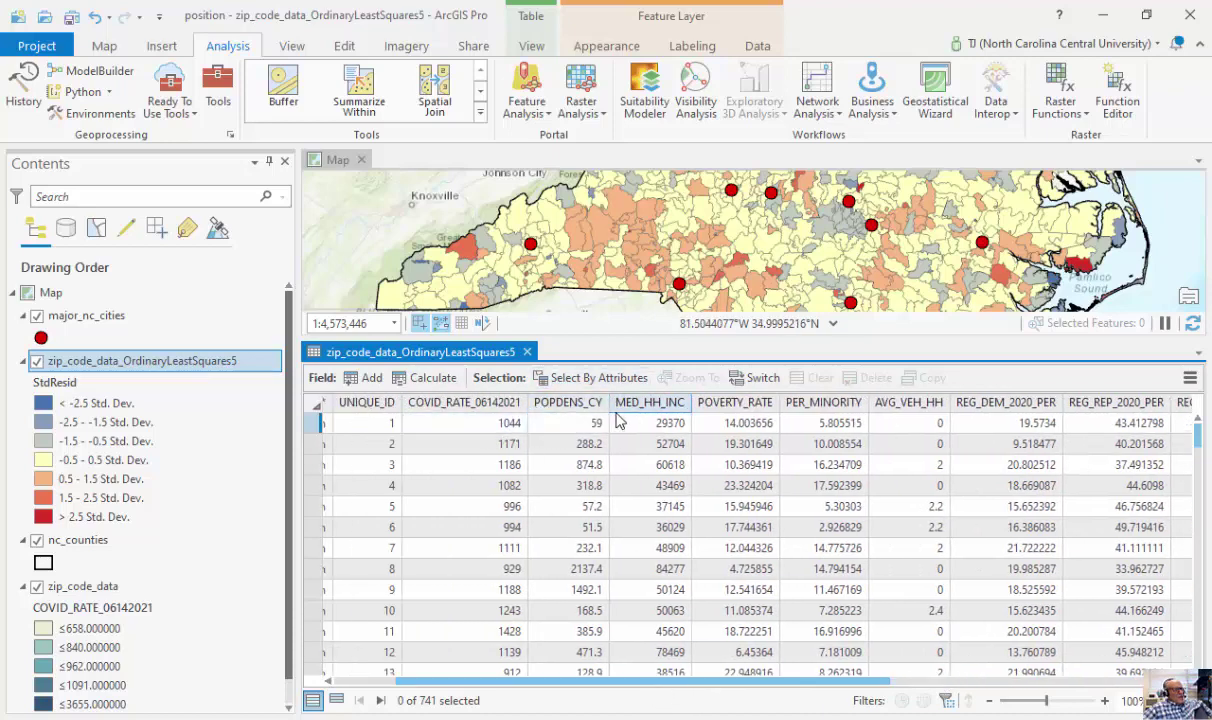
{"action": "mouse_move", "coordinate": [645, 415]}
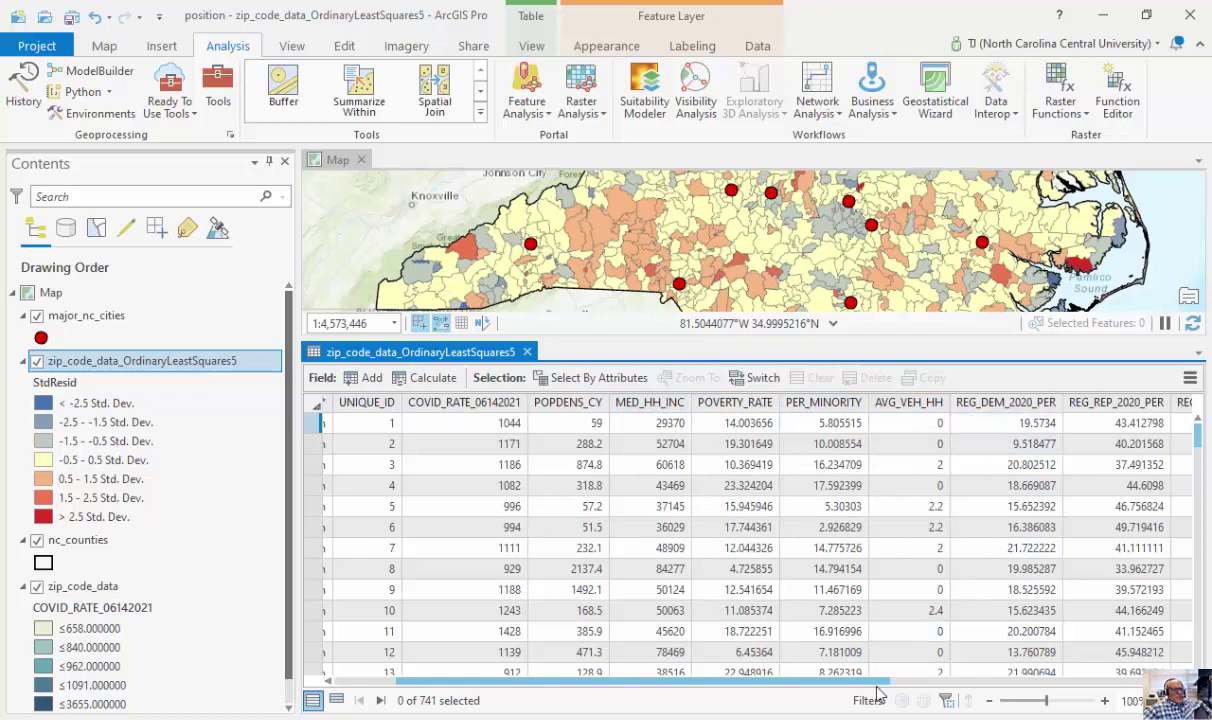
{"action": "left_click_drag", "start_coordinate": [866, 685], "coordinate": [1118, 681]}
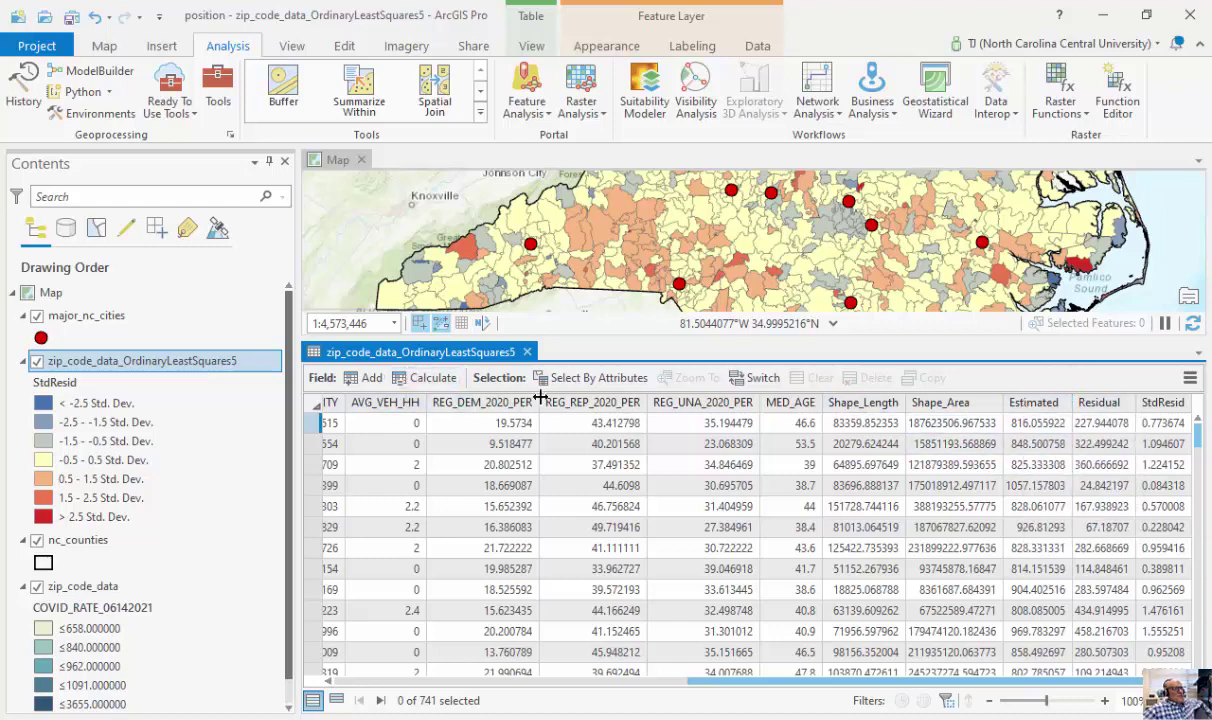
{"action": "left_click", "coordinate": [970, 425]}
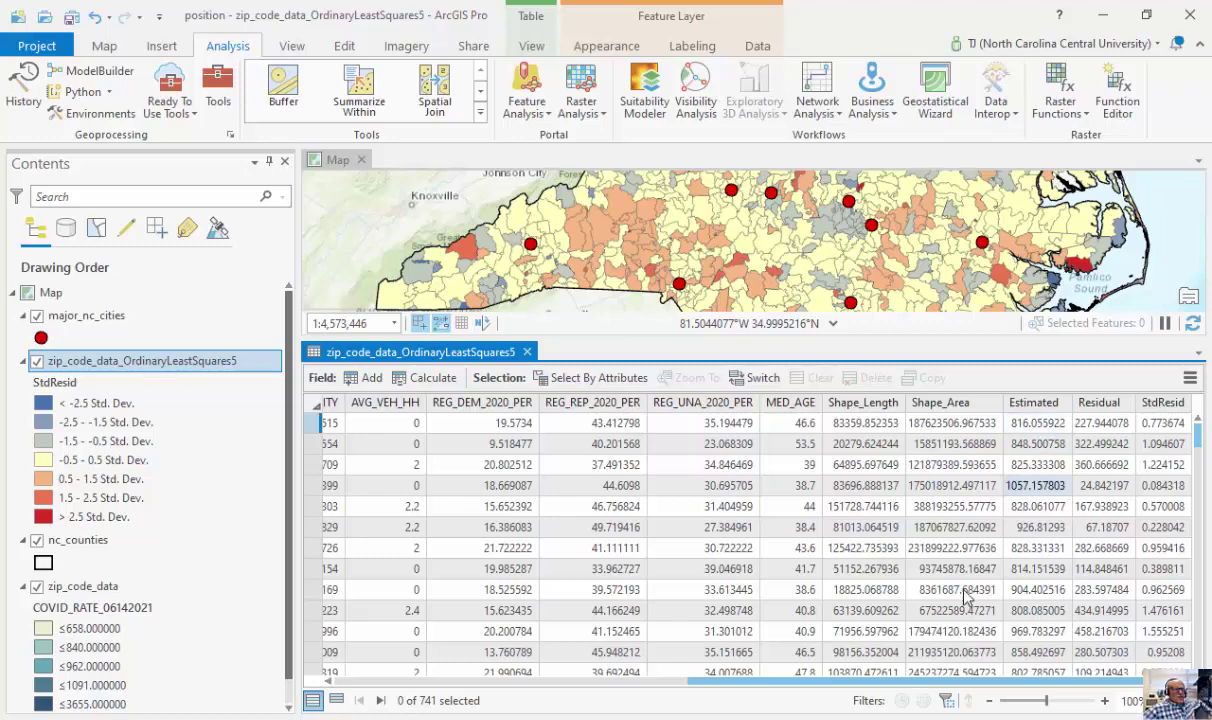
{"action": "left_click_drag", "start_coordinate": [800, 681], "coordinate": [890, 684]}
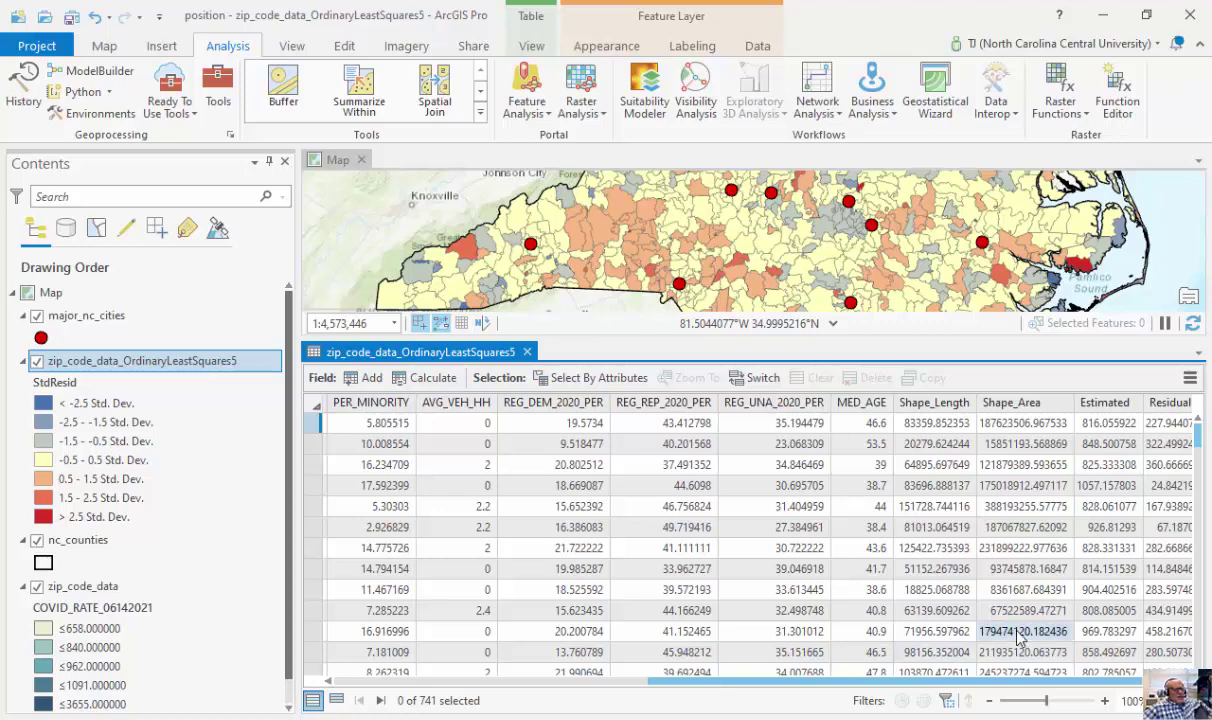